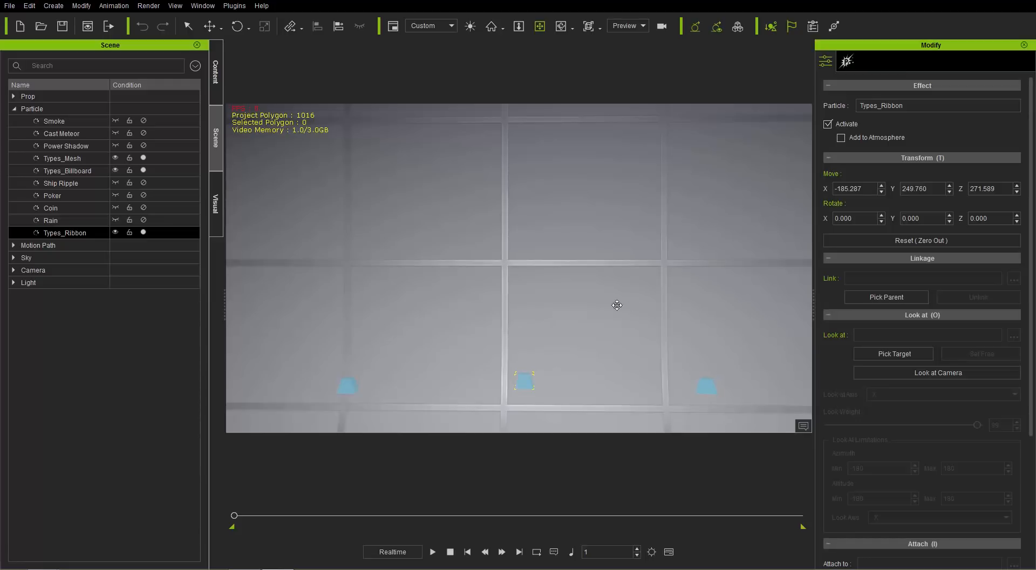
- Start the PopcornFX simulation with the Types_Mesh particle selected and its parameters shown
click(78, 159)
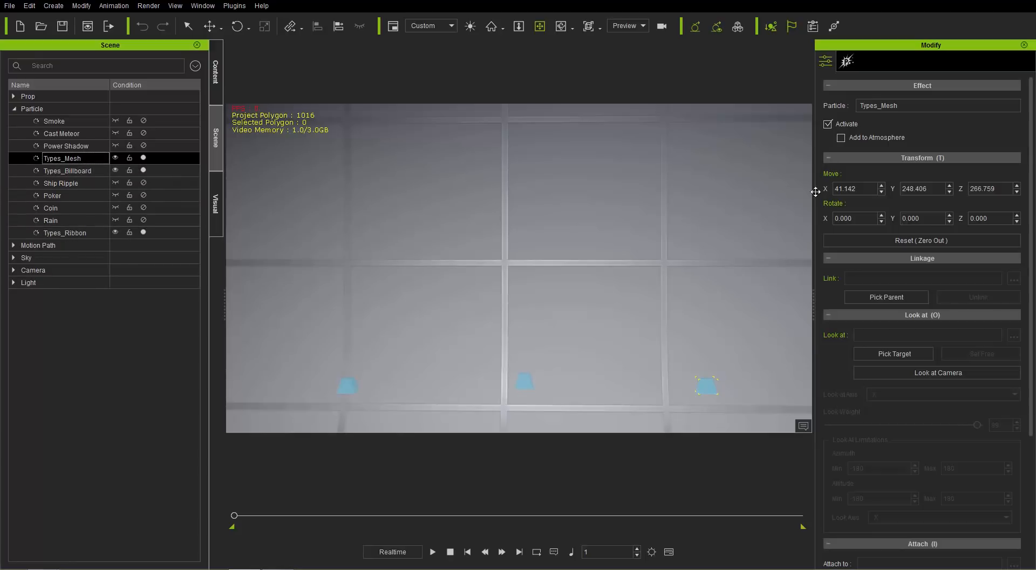
click(847, 61)
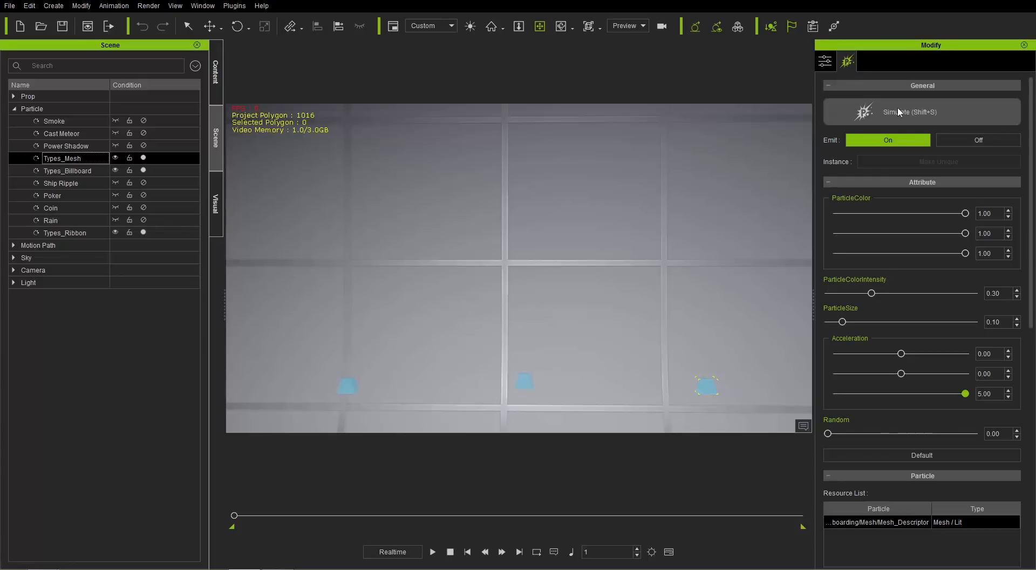
click(906, 118)
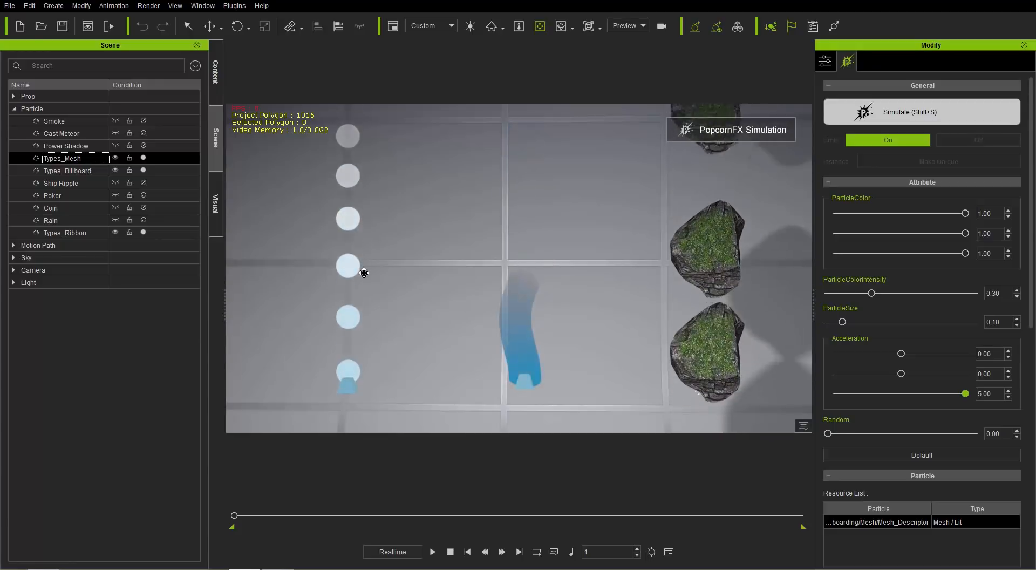
- Compare the parameters of the Types_Billboard, Types_Ribbon and Types_Mesh particles during the simulation, ending with simulation turned off
click(77, 171)
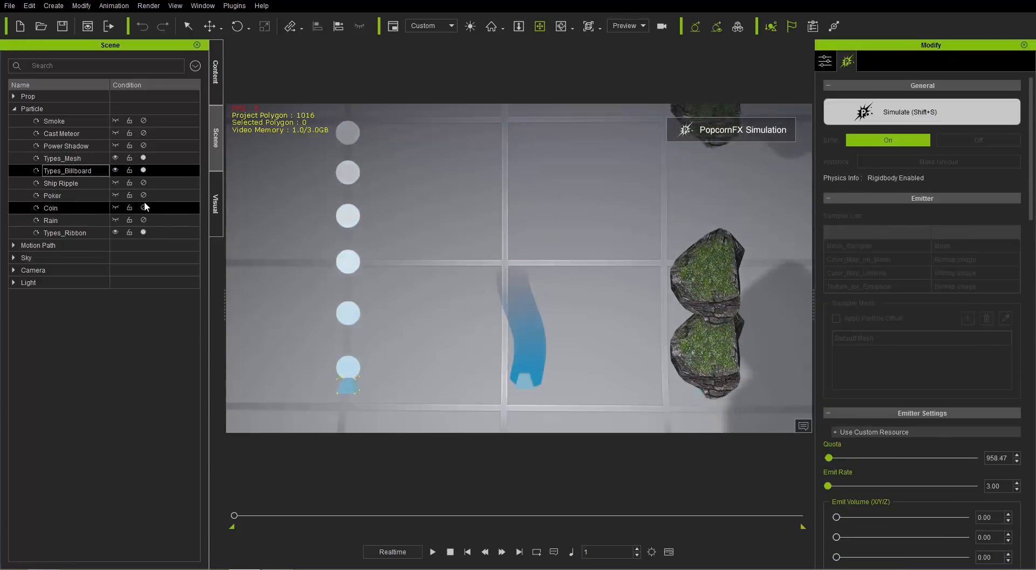
click(87, 231)
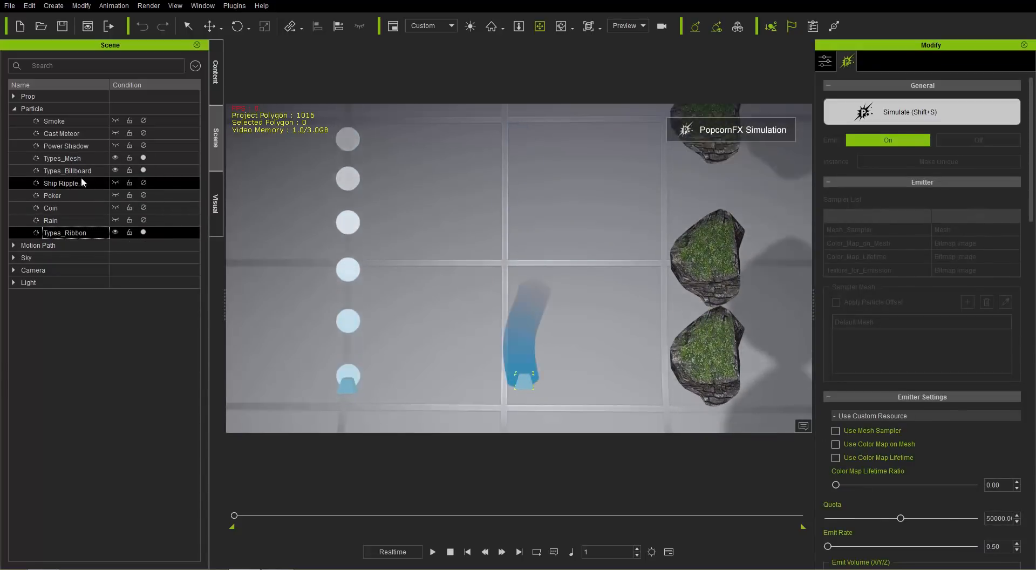
ctrl+click(75, 161)
click(75, 161)
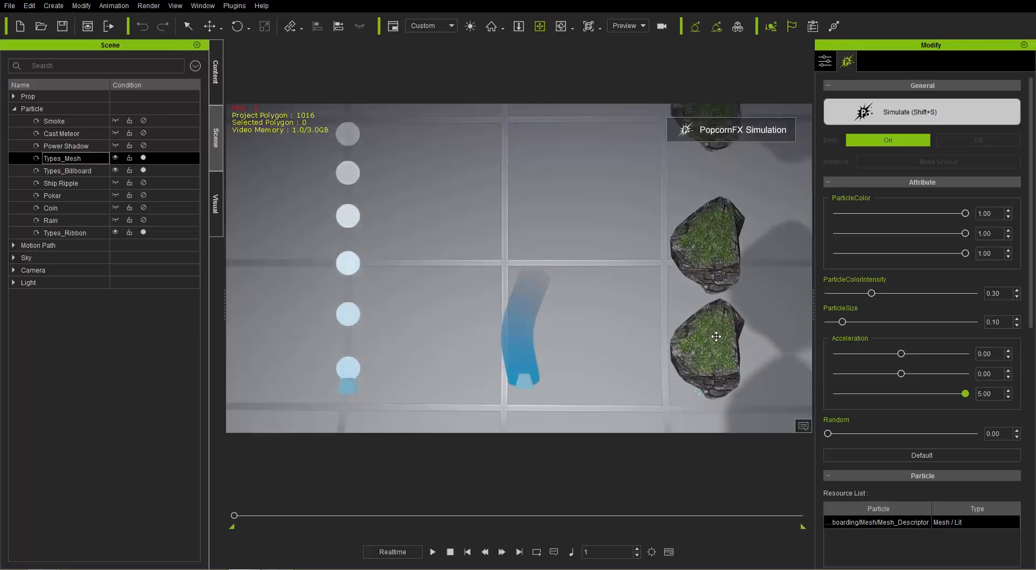
key(shift+s)
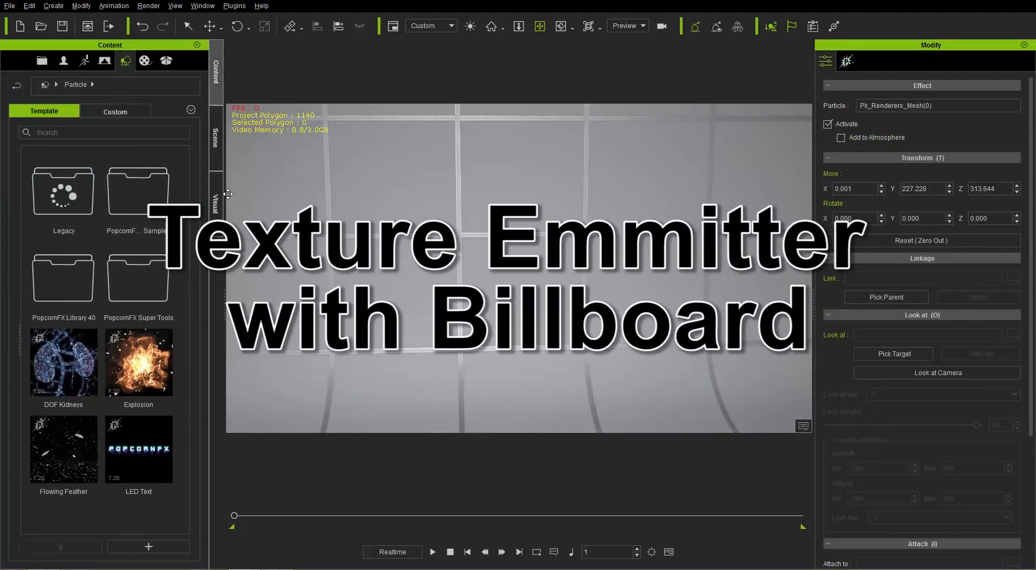
- Deactivate the Pk_Renderers_Mesh(0) and Pk_Renderers_Ribbon(1) particles in the scene and simulate the remaining active emitter
click(214, 140)
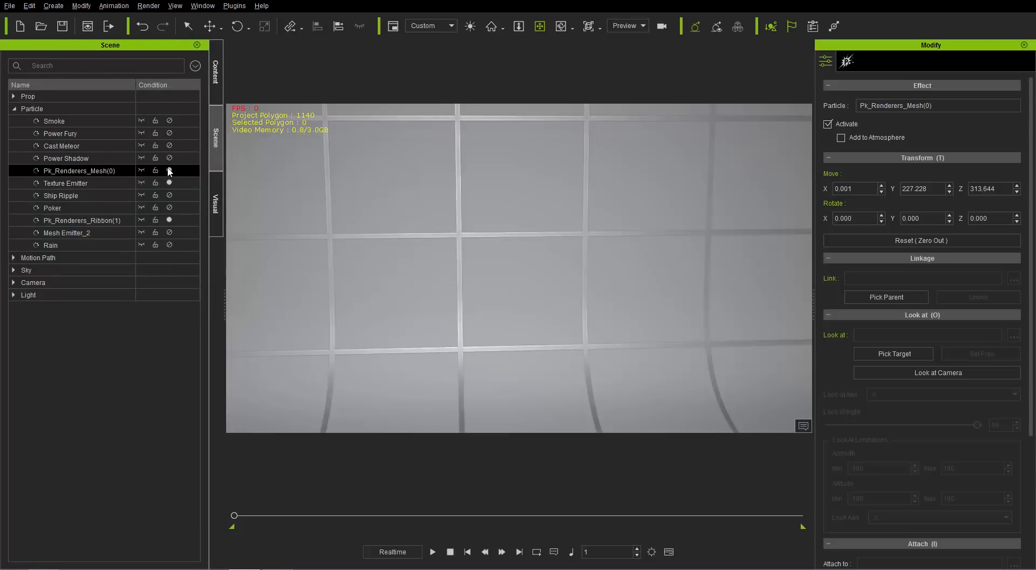
click(169, 170)
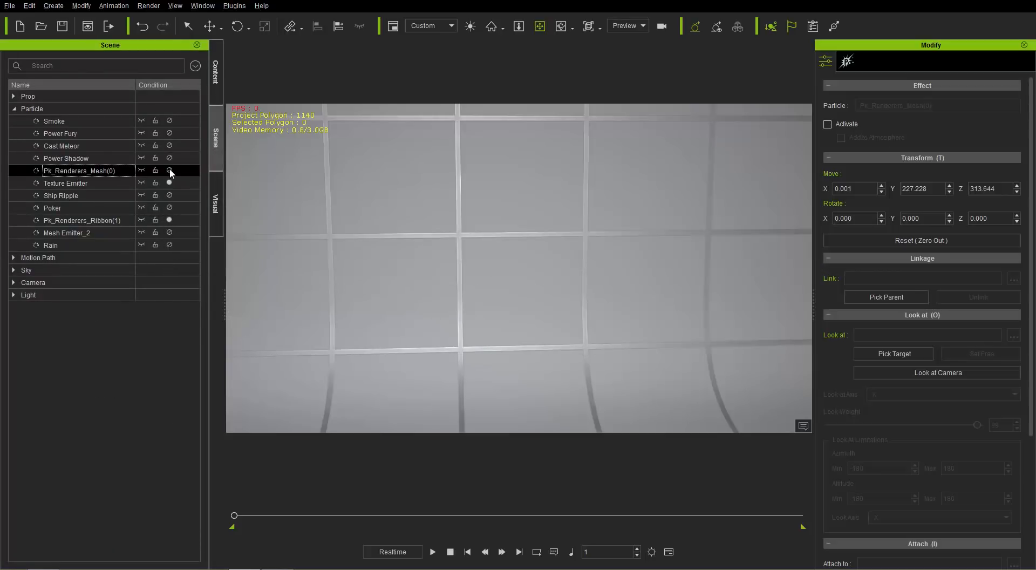
click(169, 220)
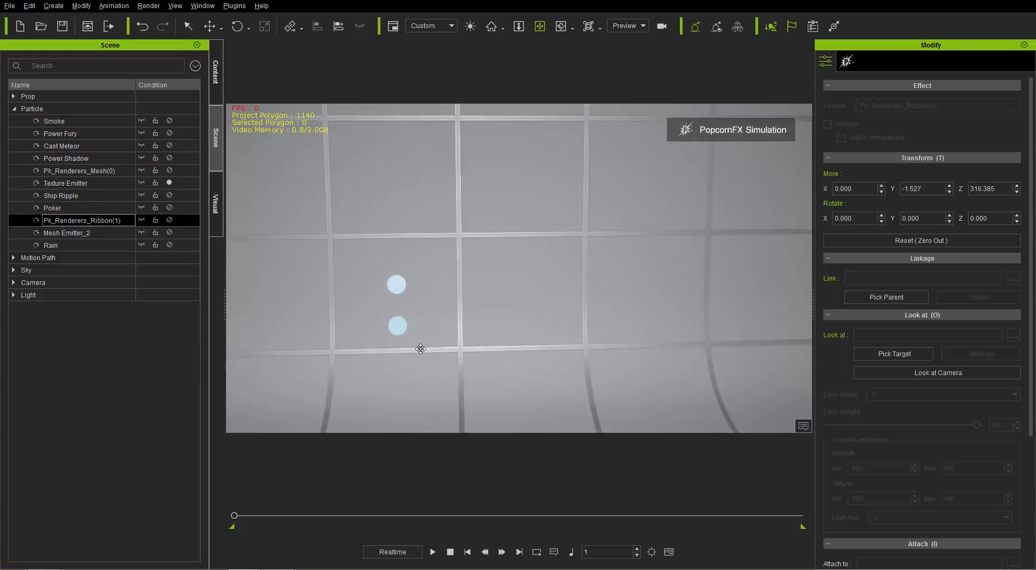
drag(365, 333, 439, 221)
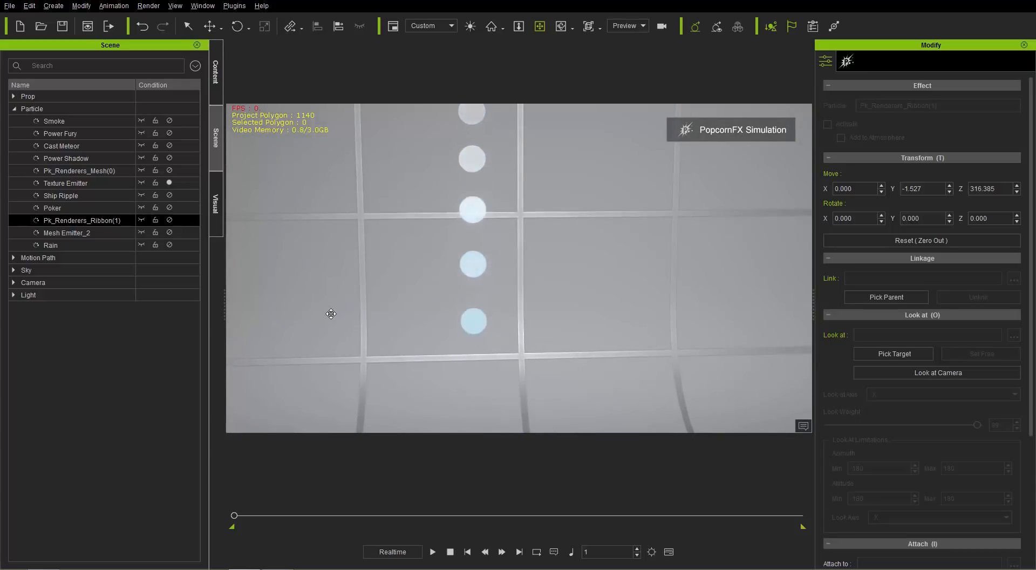
drag(331, 313, 419, 274)
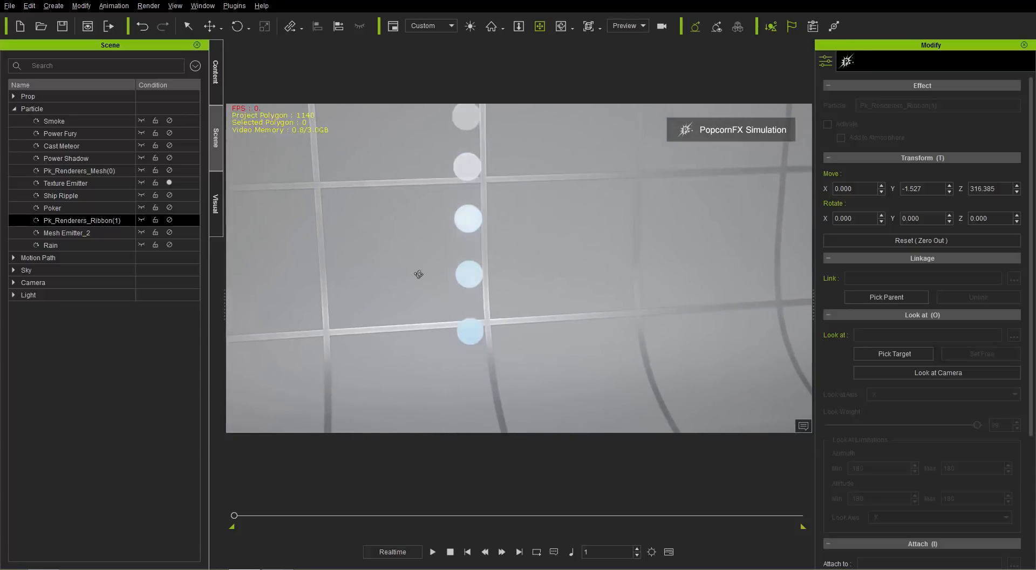
- Load the Blue Arrow image as the diffuse texture of the Texture Emitter's Emitter/AlphaBlendNoLit_1 particle and simulate it
click(846, 61)
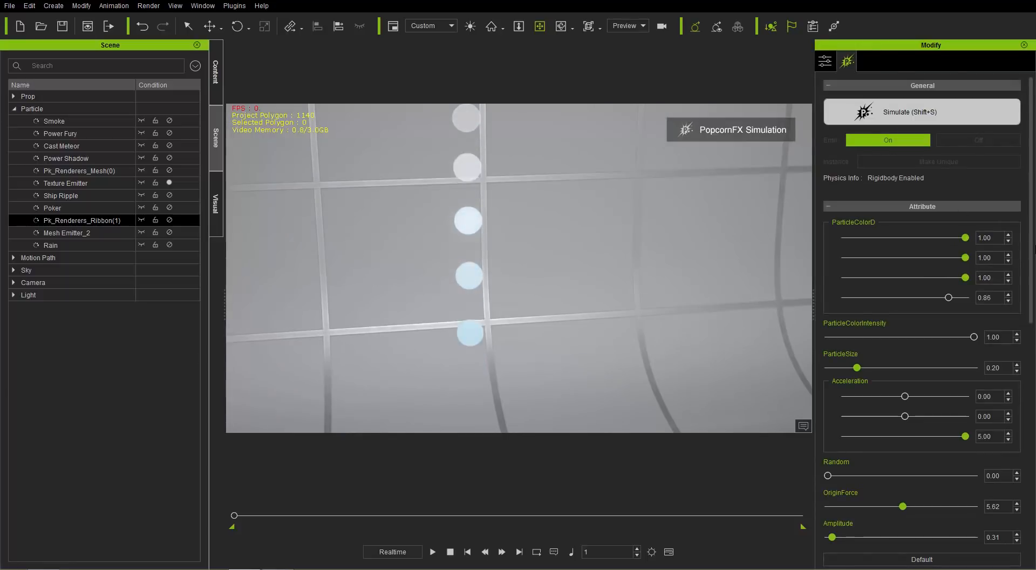
drag(1031, 249, 1035, 489)
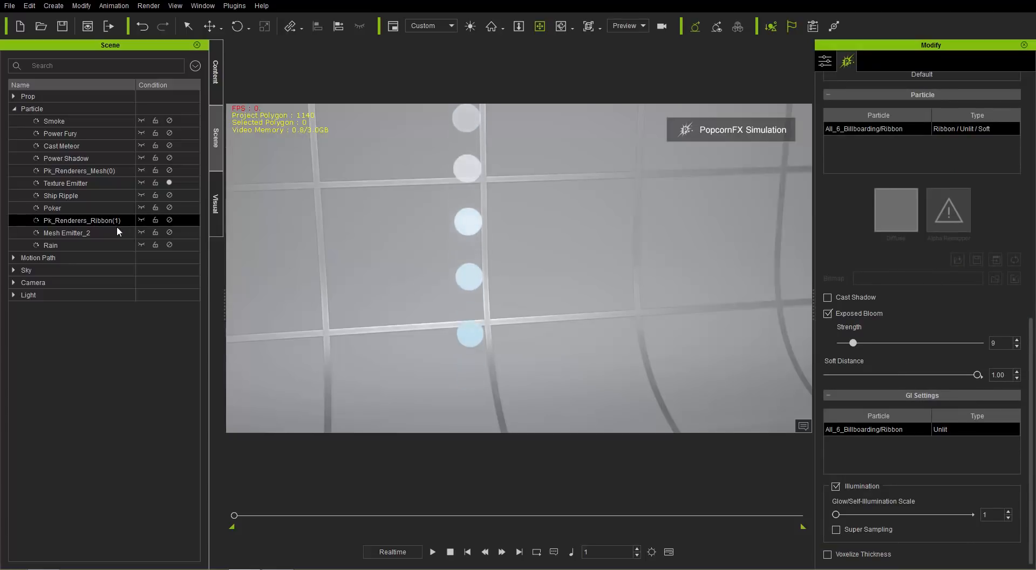
click(91, 183)
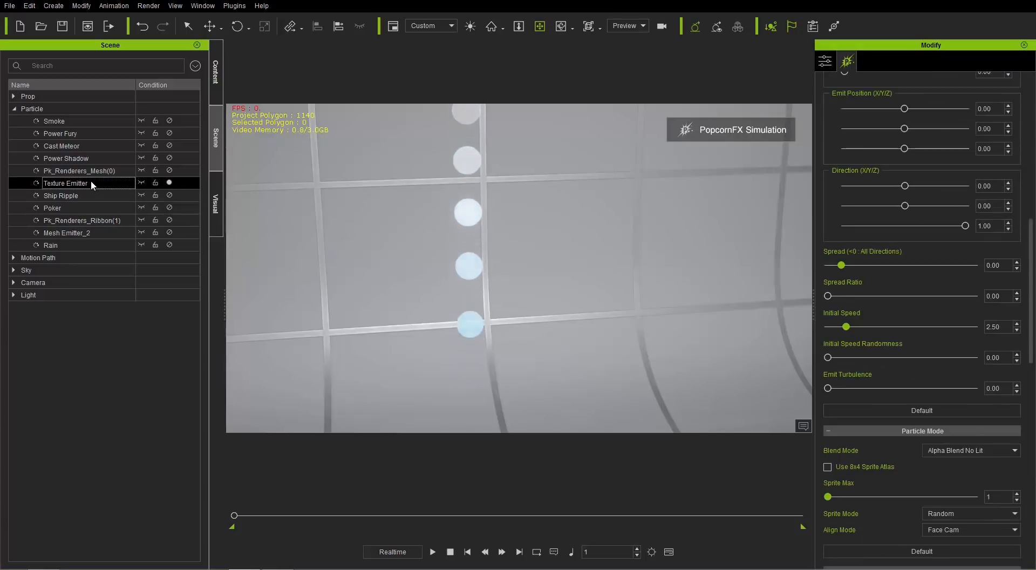
scroll(922, 348, down, 5)
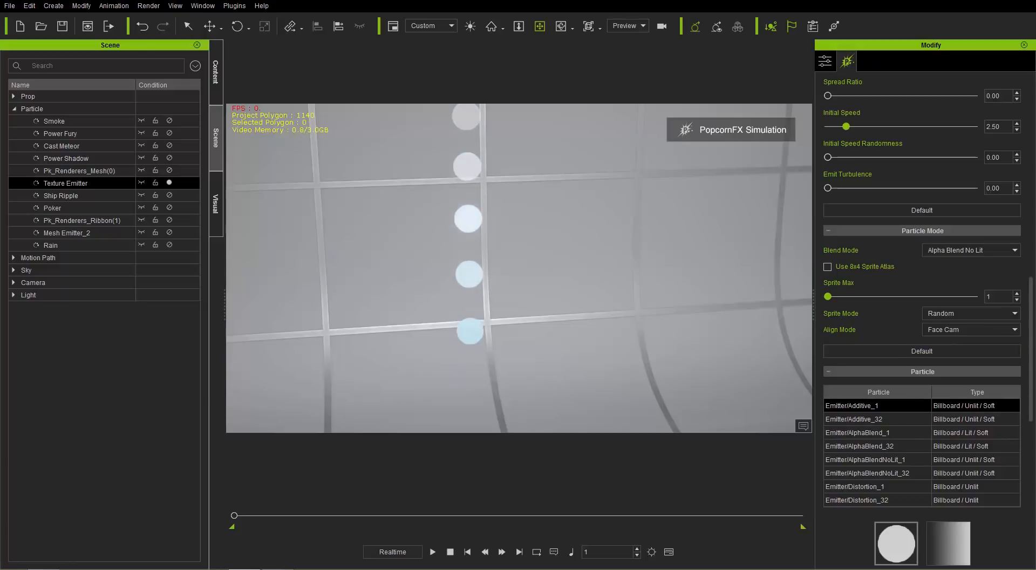
scroll(1014, 375, down, 4)
click(872, 328)
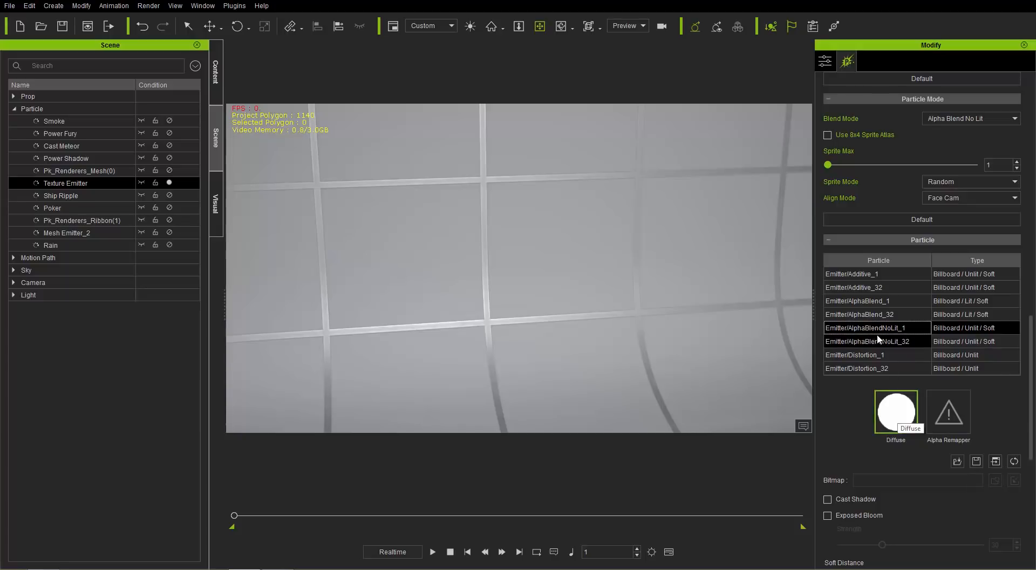
double_click(896, 412)
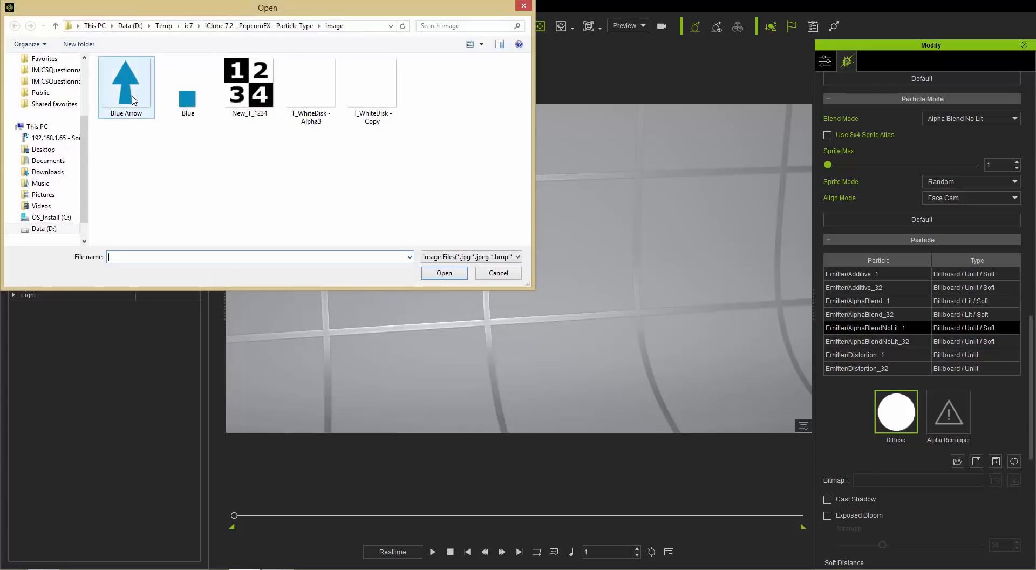
double_click(133, 100)
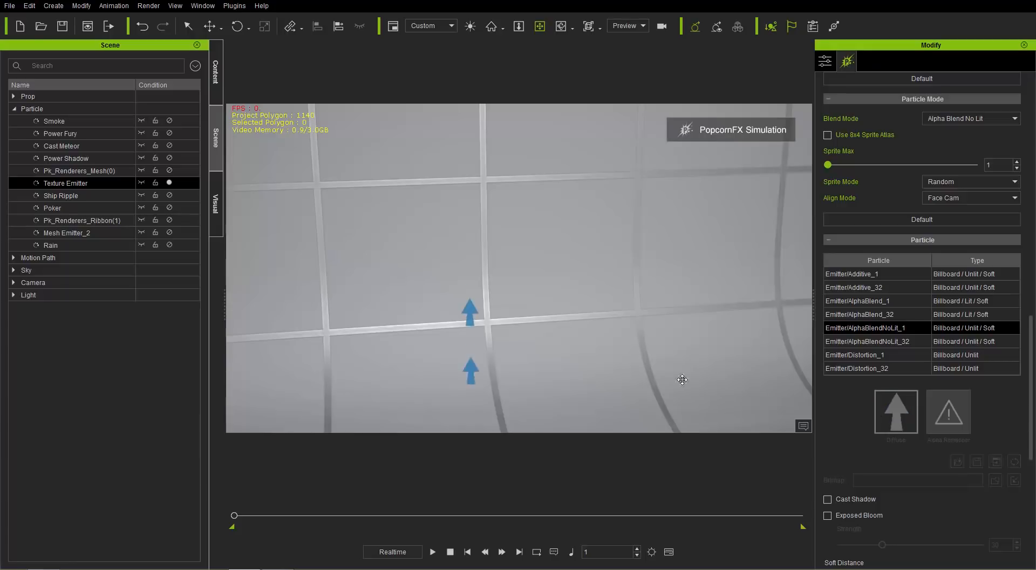
- Try a gravity X value of about 8.16 in the Texture Emitter's force settings
right_drag(574, 335, 487, 341)
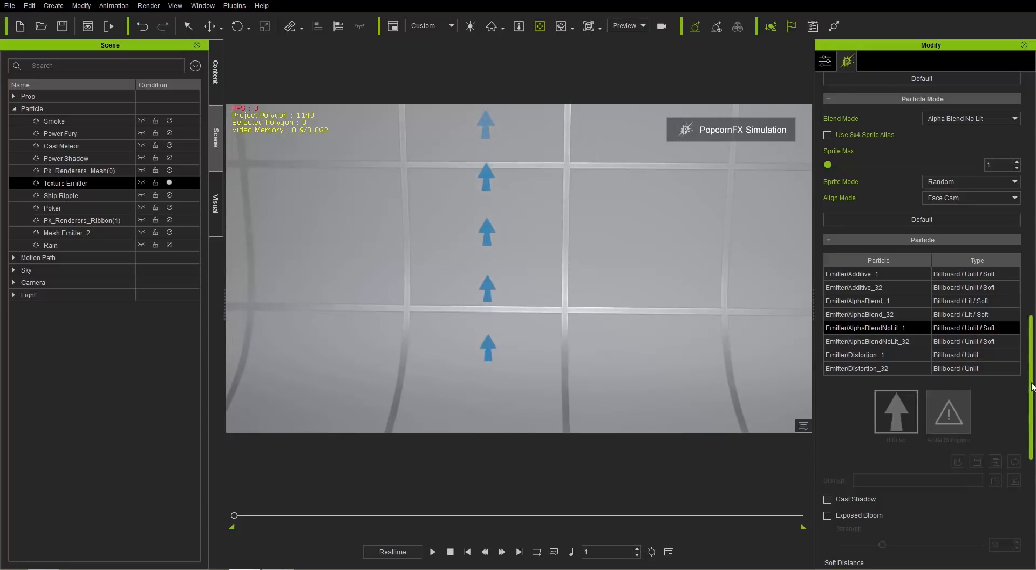
drag(1031, 385, 1035, 473)
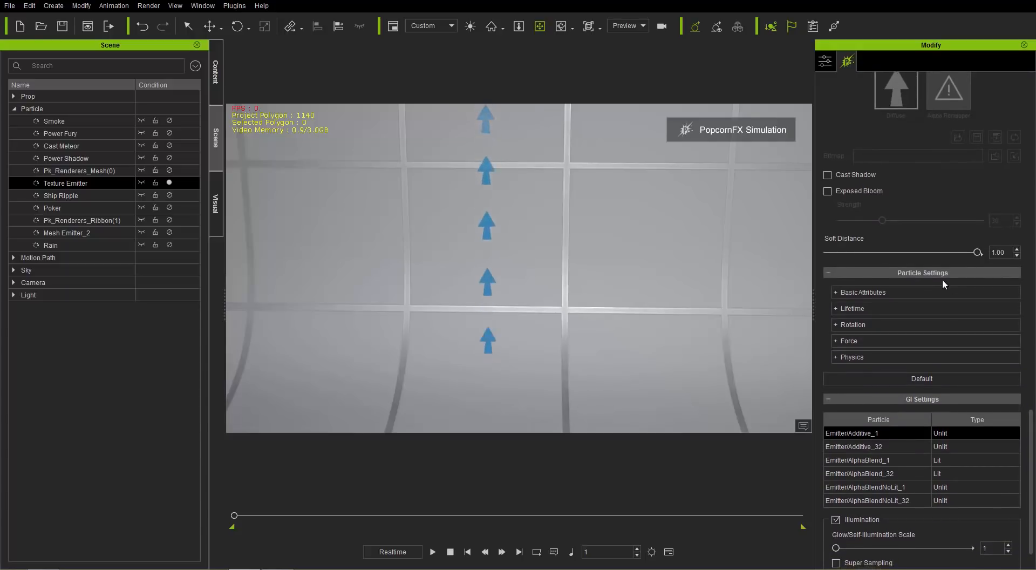
click(852, 338)
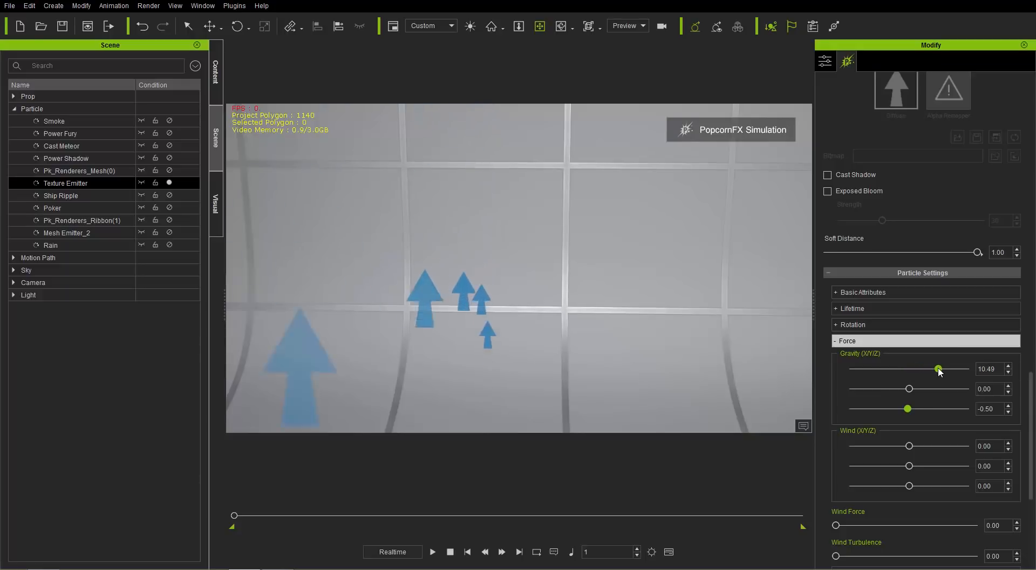
mouse_move(939, 371)
mouse_down()
mouse_move(879, 371)
mouse_move(934, 376)
mouse_up()
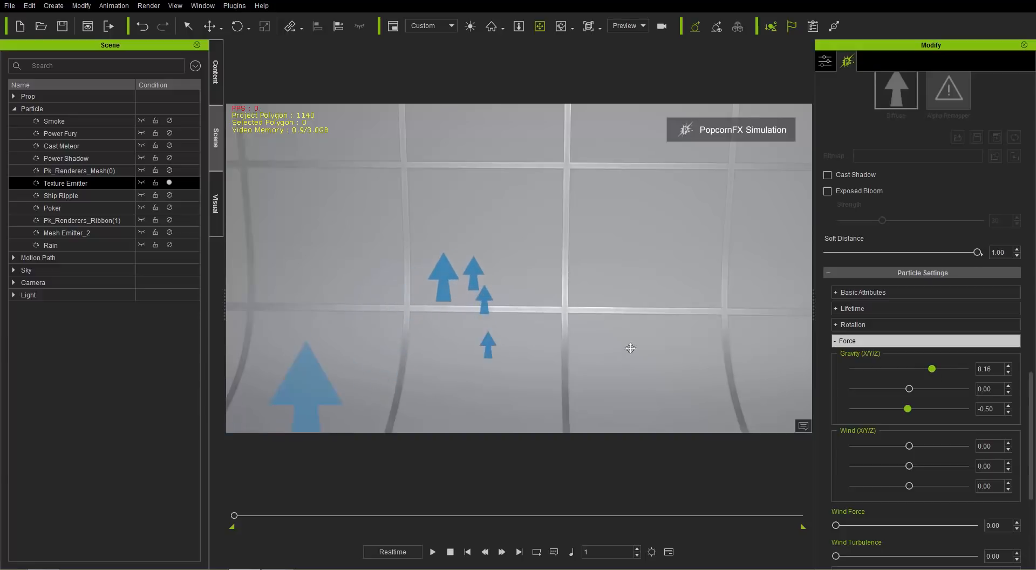
- Try gravity values of about 0.58 on X, -1.55 on Y and -3.50 on Z for the arrow particles
right_drag(626, 346, 681, 354)
drag(931, 370, 939, 410)
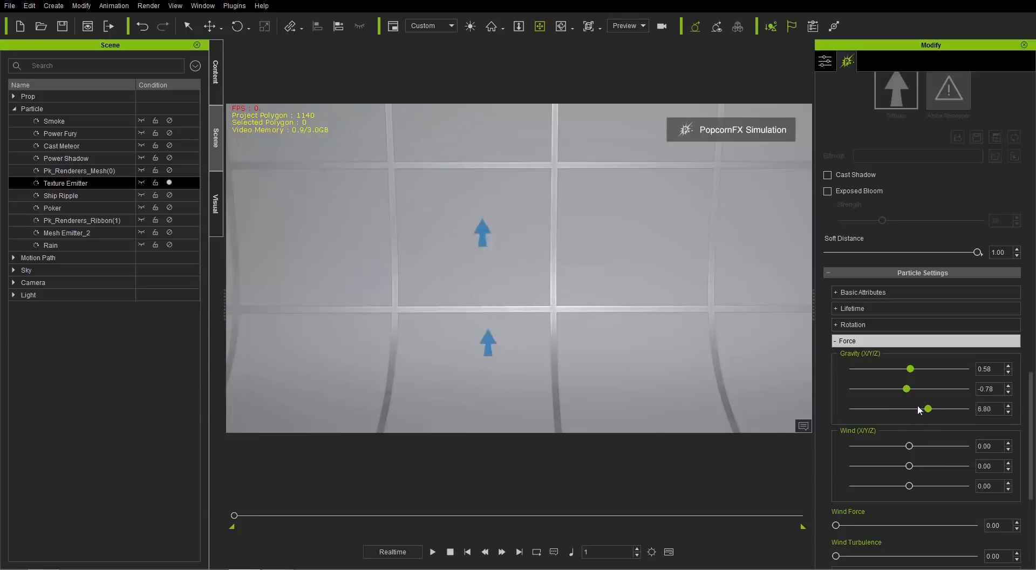
drag(894, 410, 901, 392)
drag(901, 395, 906, 395)
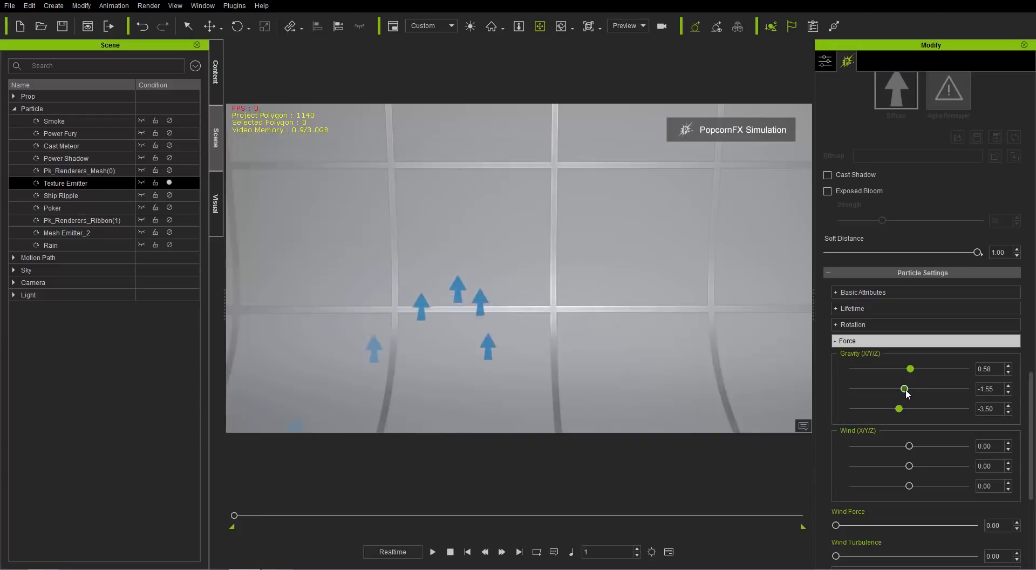
- Reset the Texture Emitter's gravity to 0 on the X, Y and Z axes
double_click(976, 389)
text(0)
key(Return)
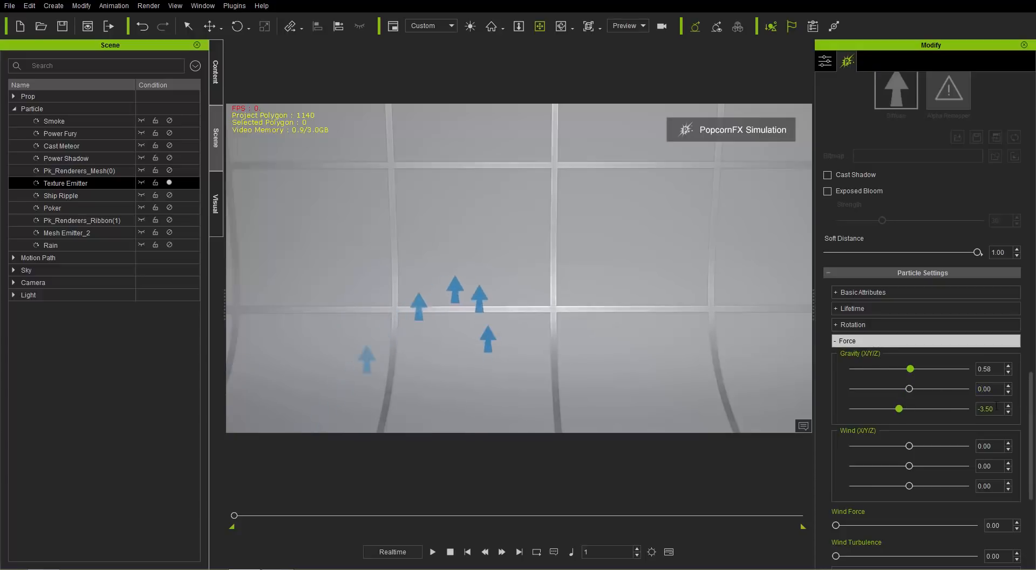
double_click(977, 409)
text(0)
key(Return)
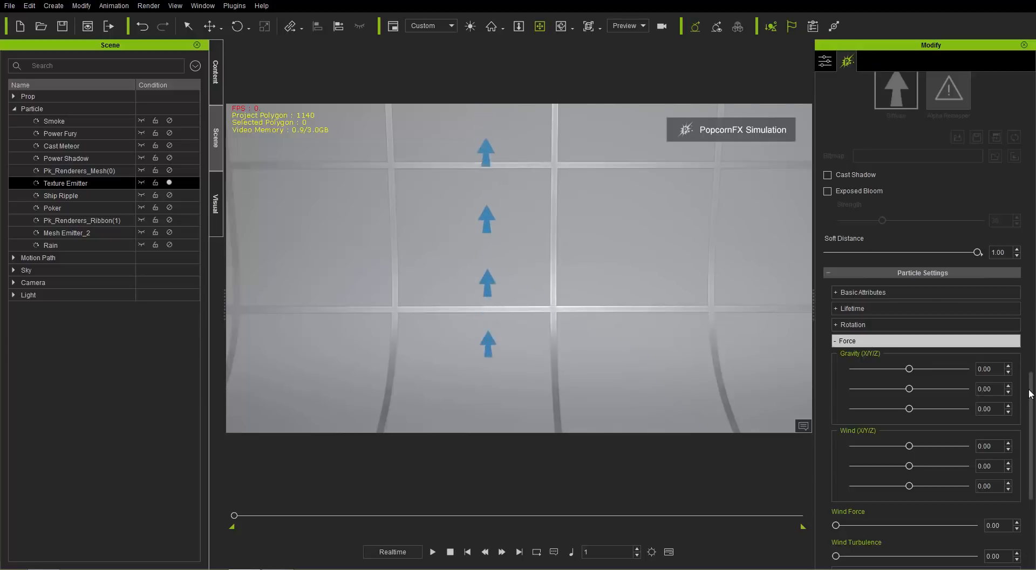
- Set the Texture Emitter's align mode to Vertical and check how the arrow billboards face from different angles
drag(1030, 390, 1034, 305)
scroll(960, 267, up, 2)
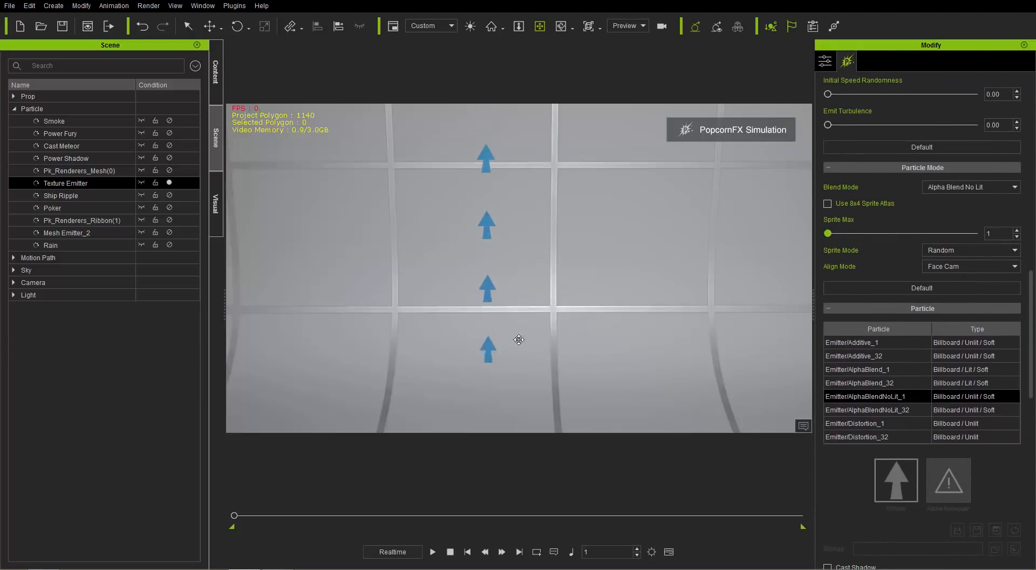
right_drag(518, 339, 475, 328)
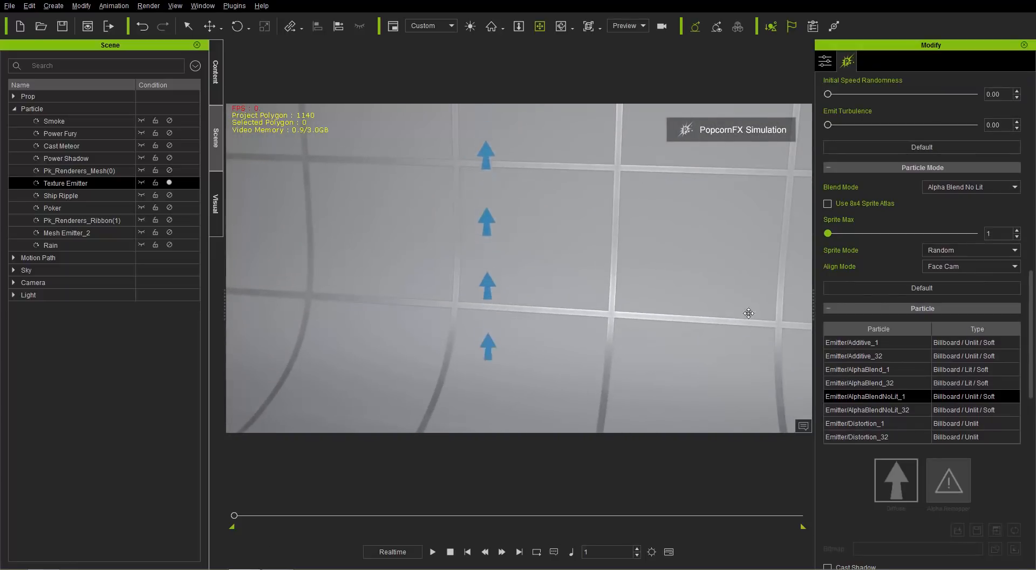
click(940, 267)
click(946, 279)
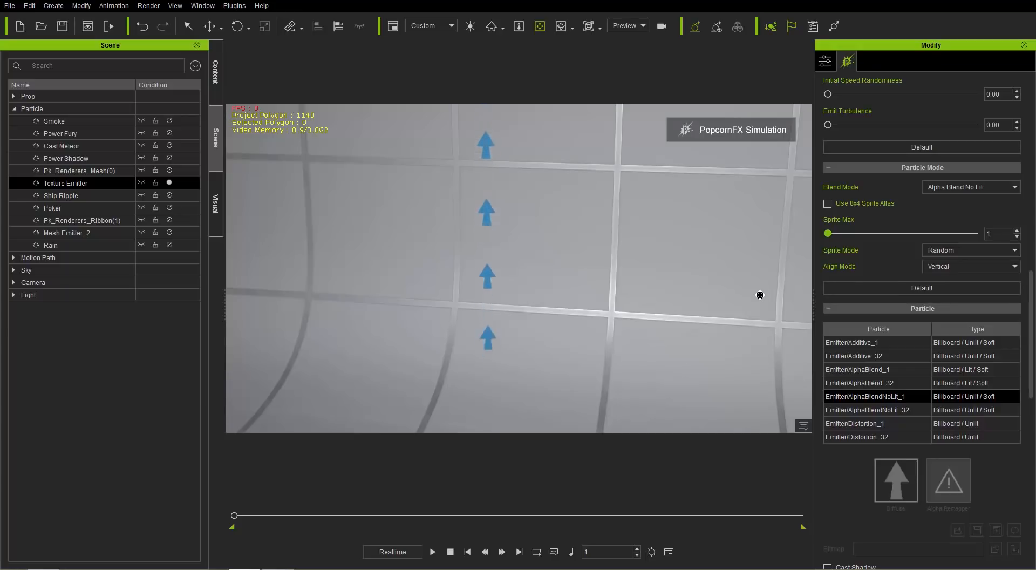
right_drag(583, 200, 517, 291)
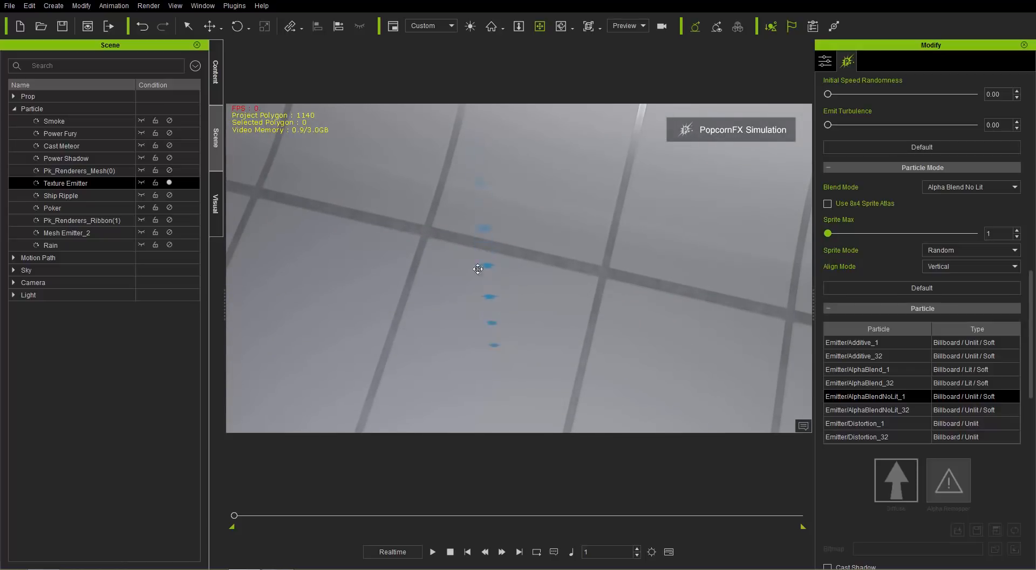
right_drag(495, 249, 549, 184)
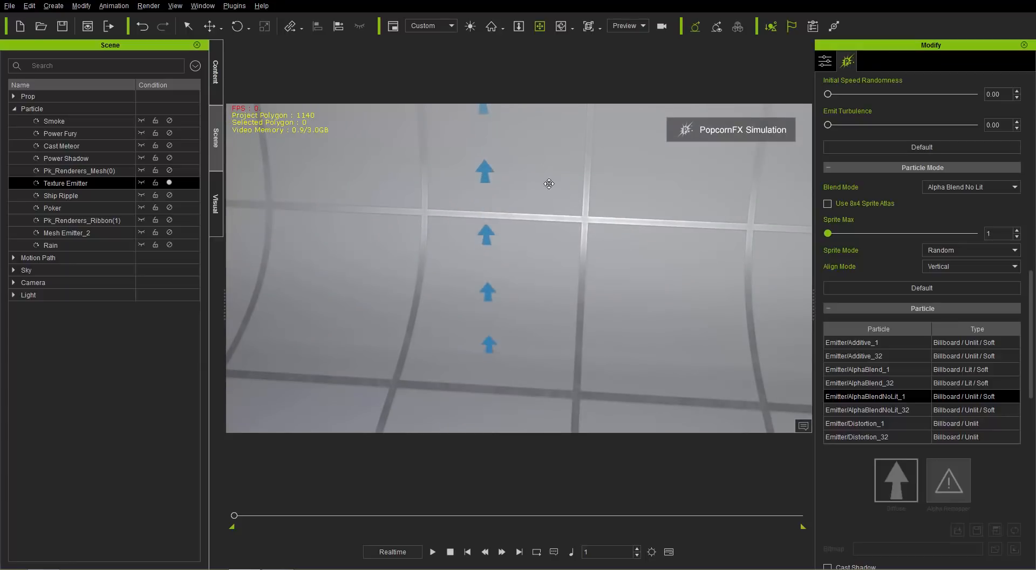
- Change the Texture Emitter's align mode to Horizontal and check the arrows' orientation from different angles
click(965, 267)
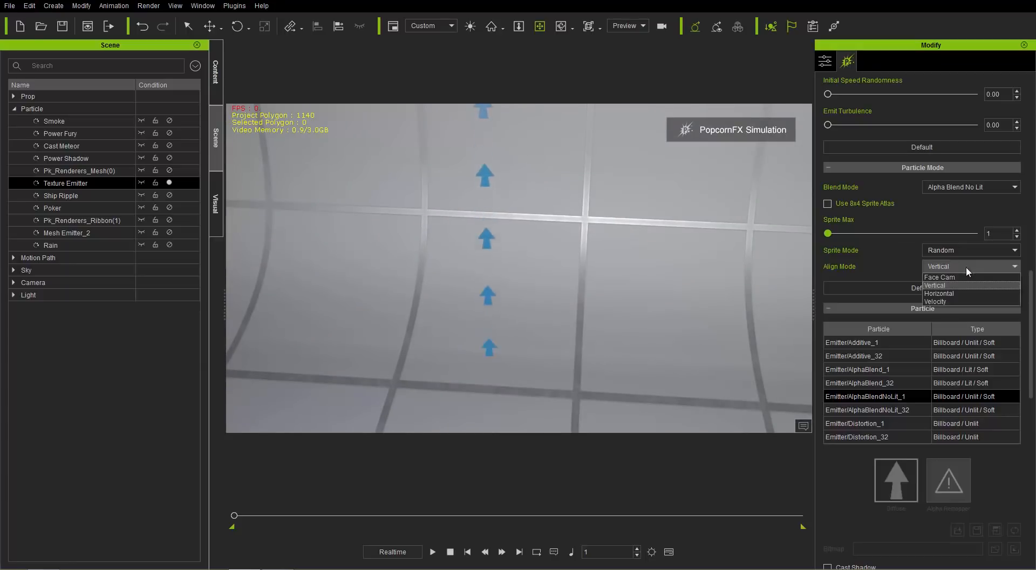
click(951, 293)
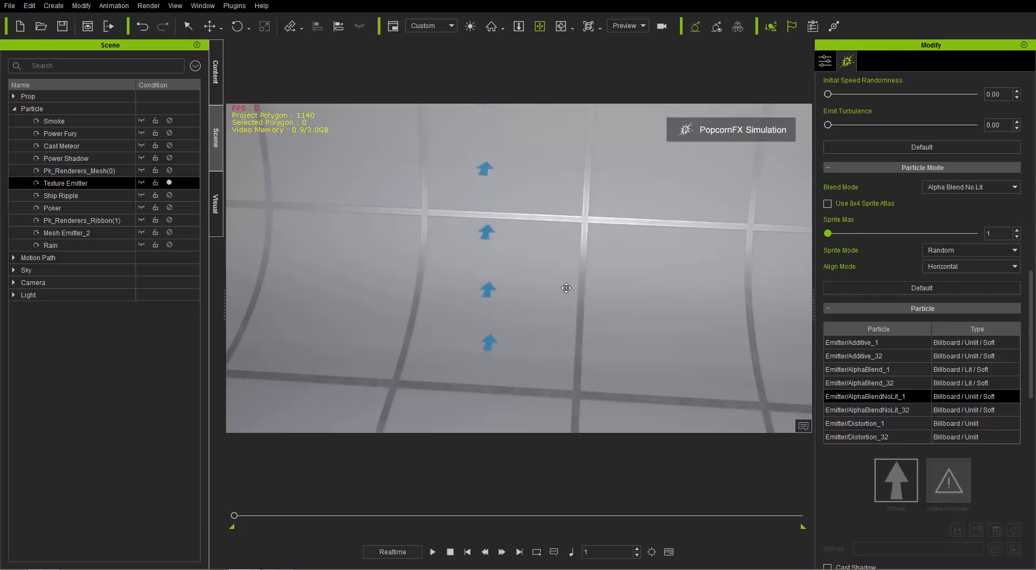
right_drag(515, 207, 504, 291)
right_drag(544, 328, 640, 273)
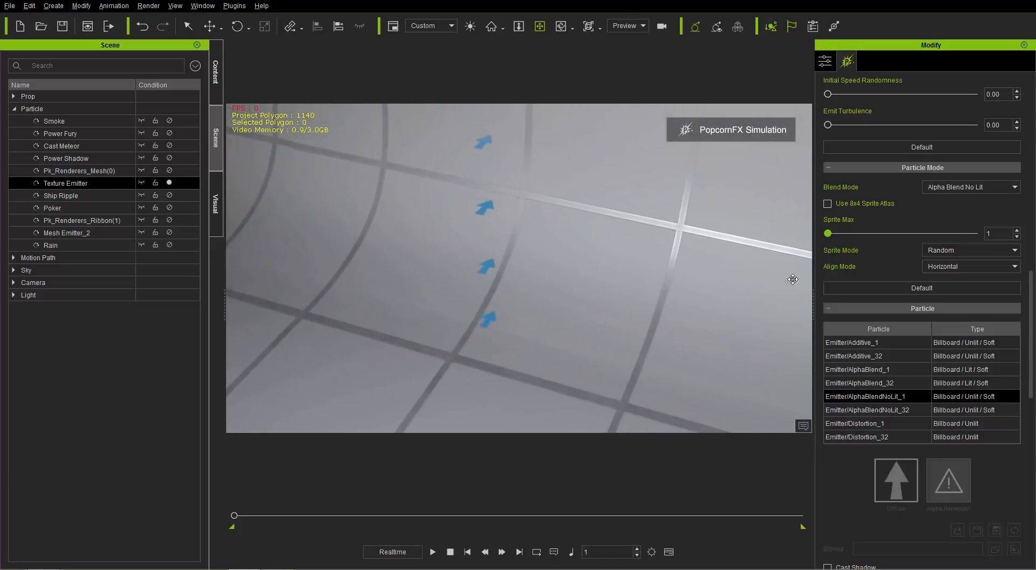
- Set the Texture Emitter's align mode to Velocity and view the arrows from the front
click(956, 264)
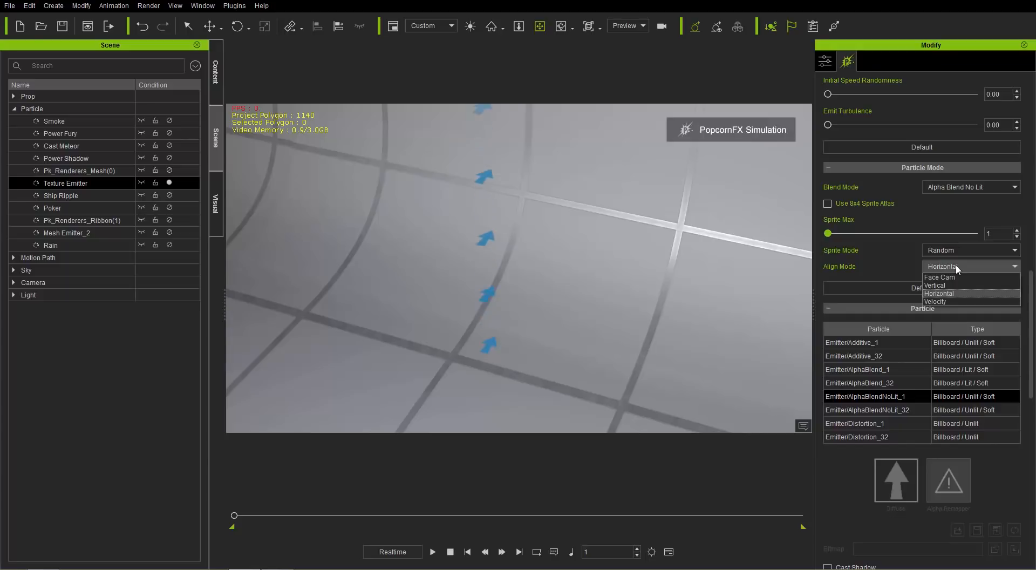
click(950, 299)
right_drag(561, 331, 553, 232)
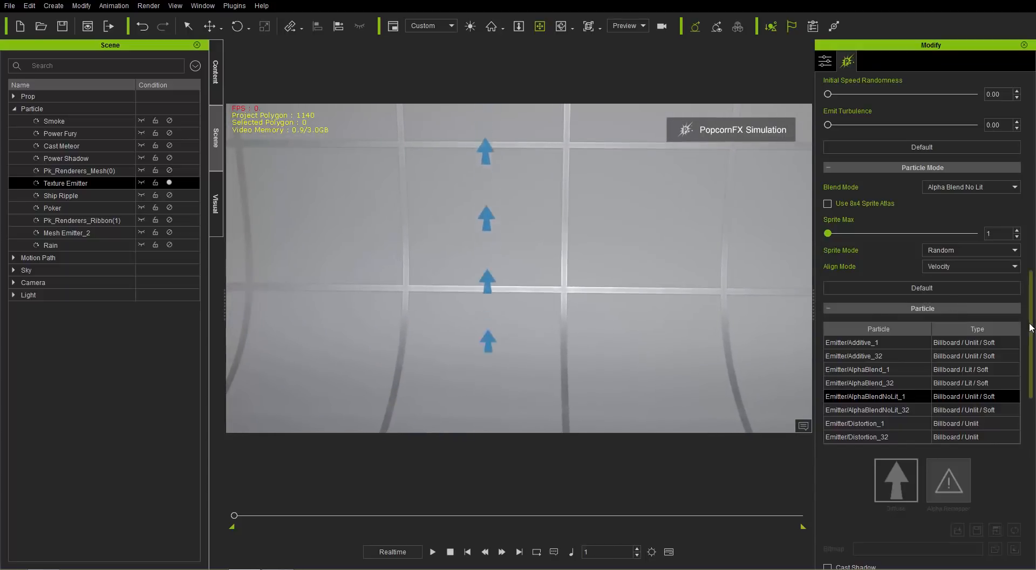
- Set the Texture Emitter's gravity to about -6.21 on Y and -7.38 on Z and check how the arrows follow their path
drag(1030, 327, 1031, 446)
drag(911, 344, 893, 327)
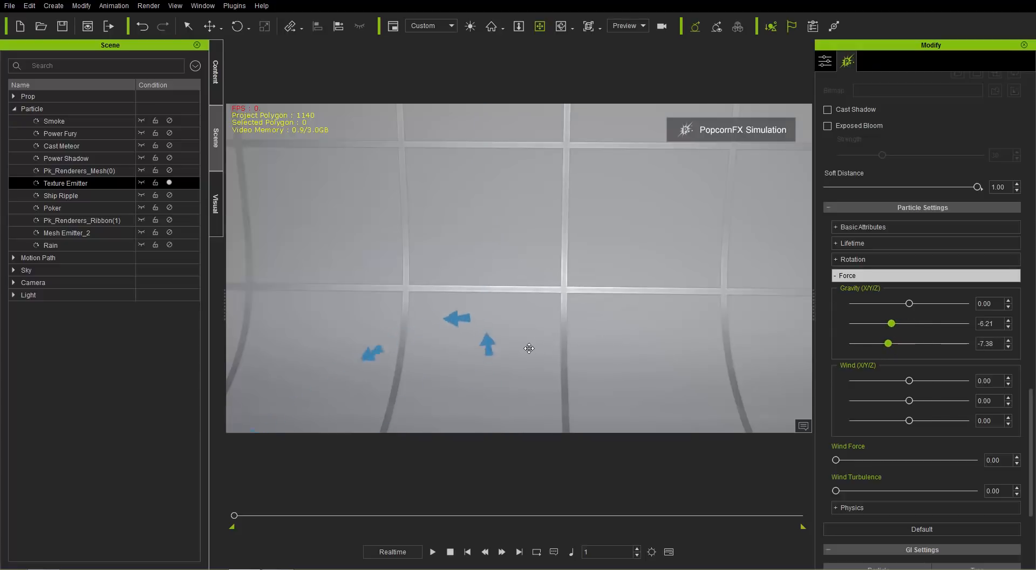
right_drag(383, 352, 407, 354)
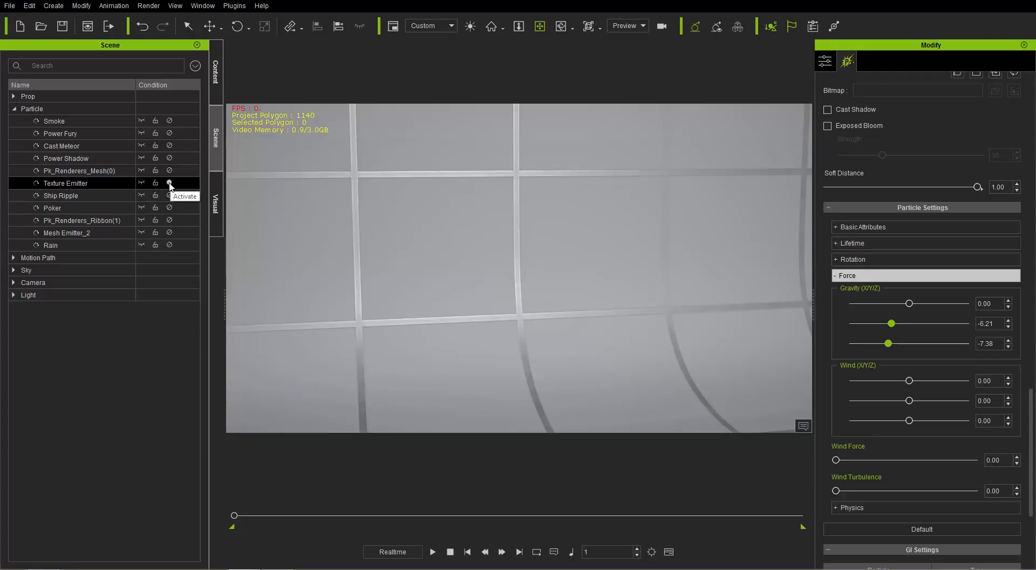
- Select the Smoke particle and find its template in the 3_Weapons_Explosion folder of PopcornFX Library 40
click(71, 125)
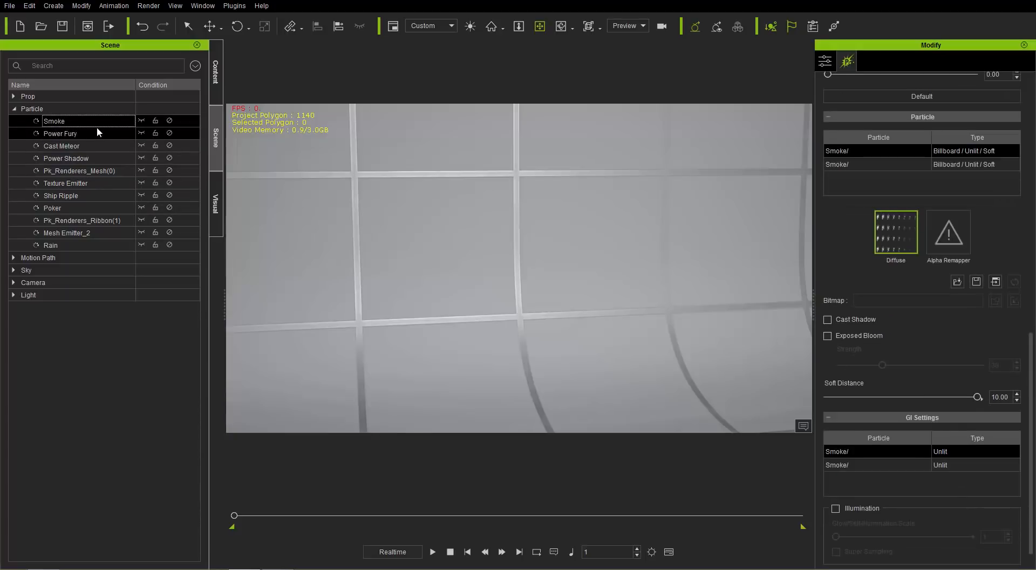
click(213, 73)
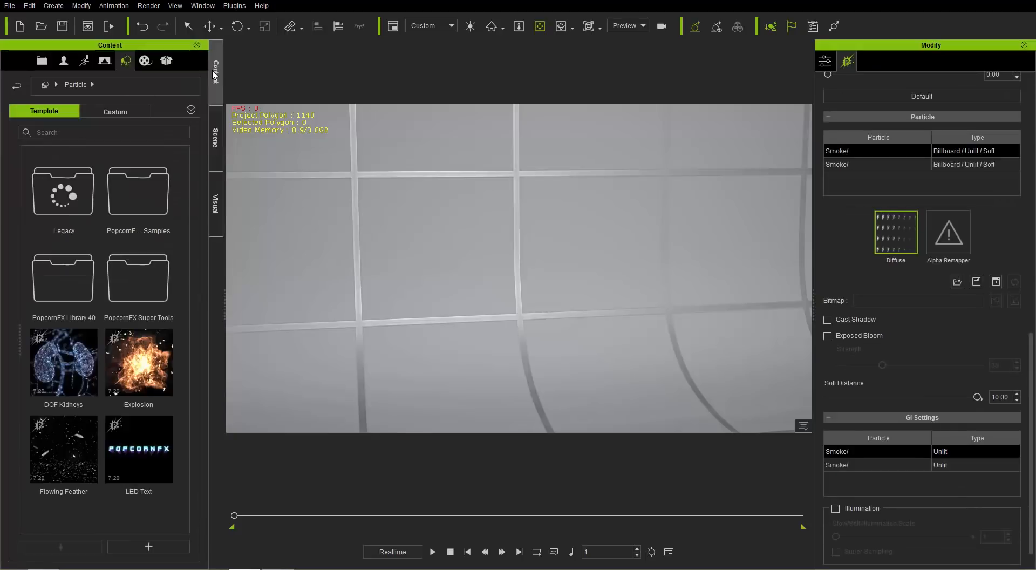
double_click(68, 283)
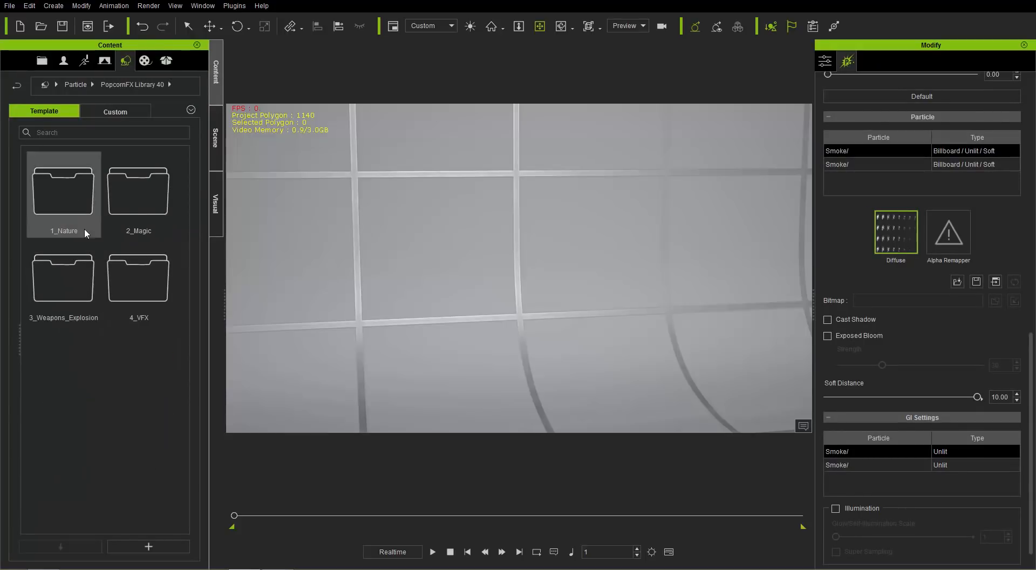
double_click(86, 279)
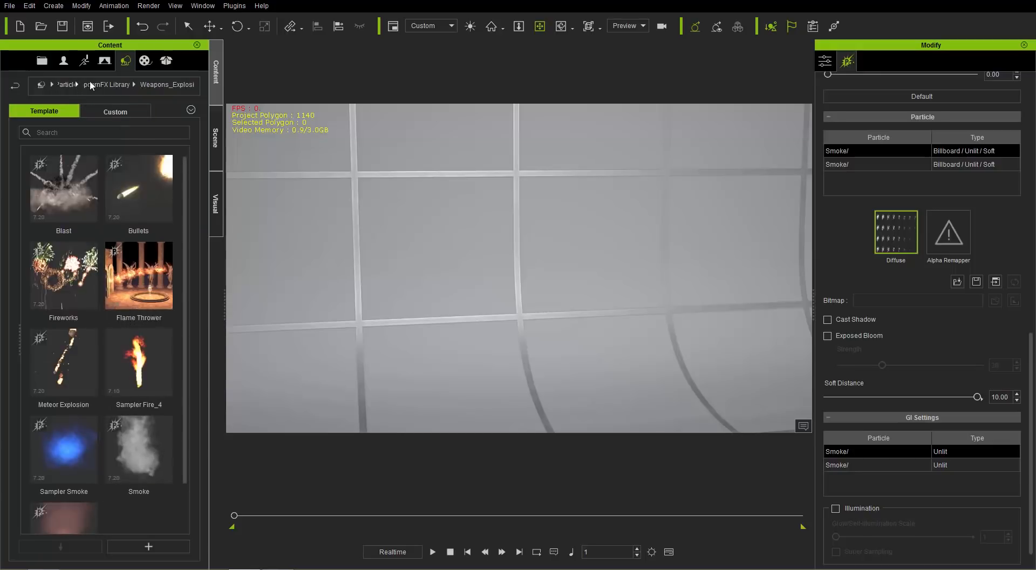
click(107, 84)
click(215, 138)
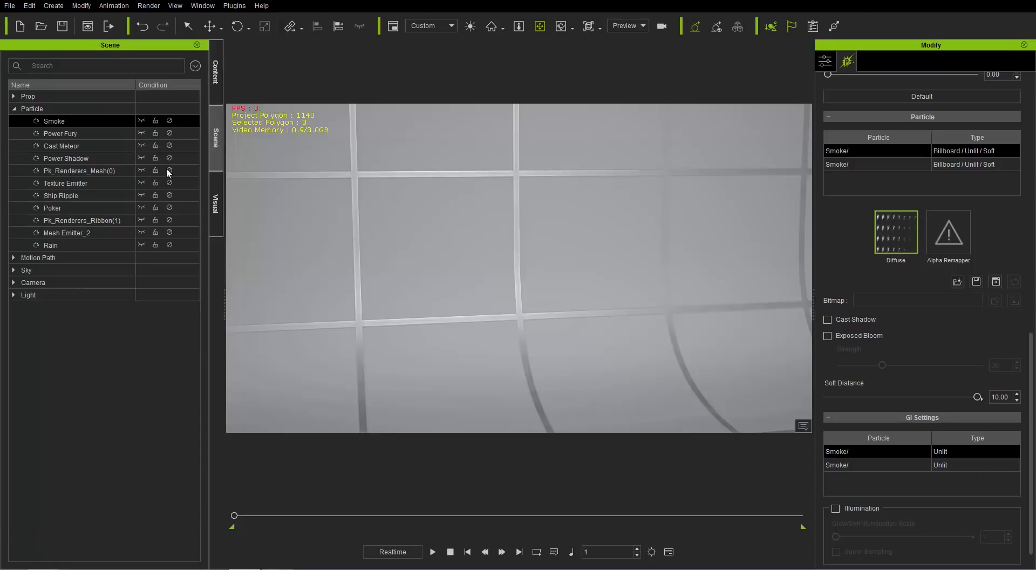
- Activate the Smoke particle in the scene and review its wind and particle type settings
click(168, 122)
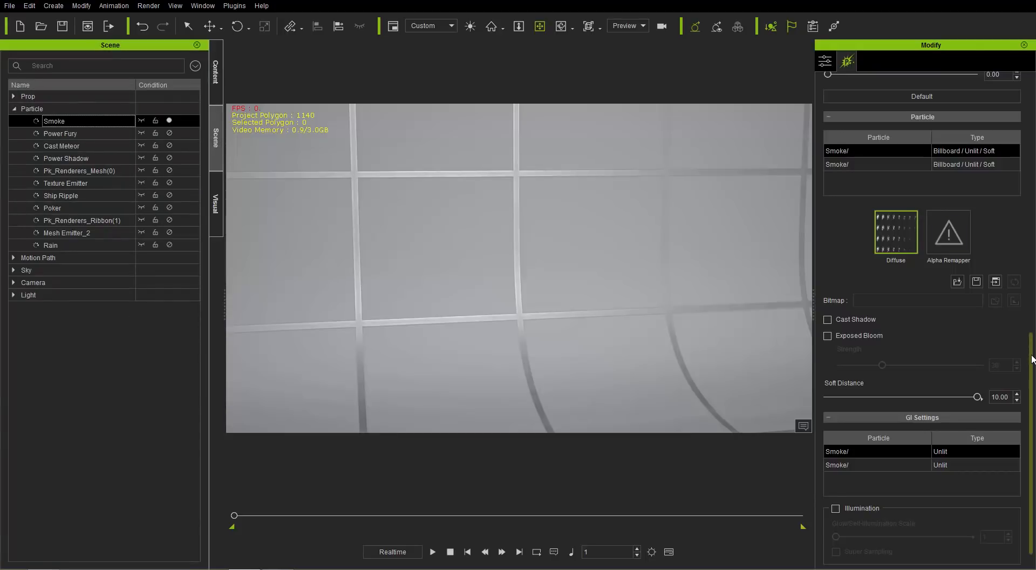
scroll(1031, 356, down, 1)
scroll(911, 364, up, 5)
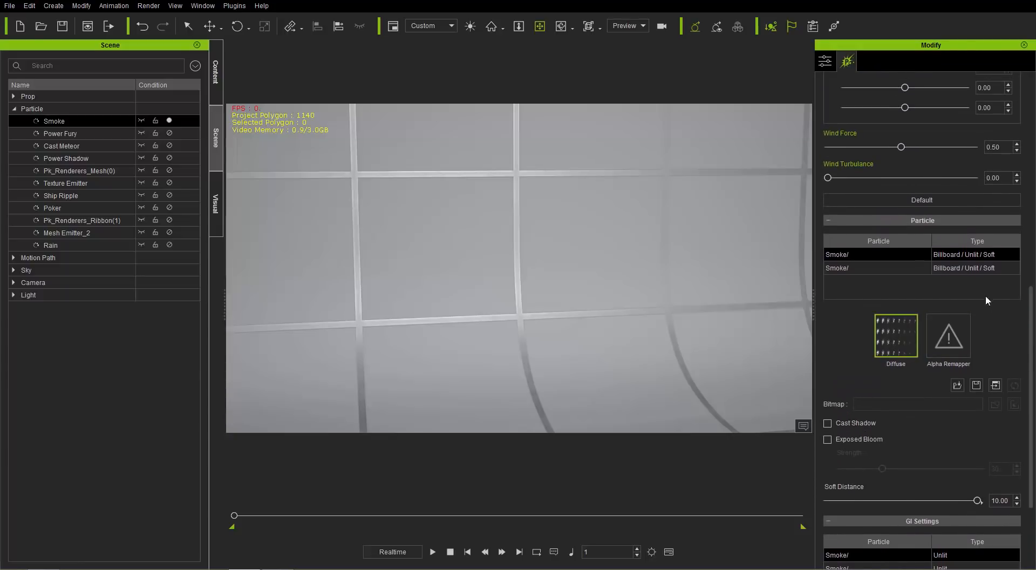
drag(1029, 313, 1031, 292)
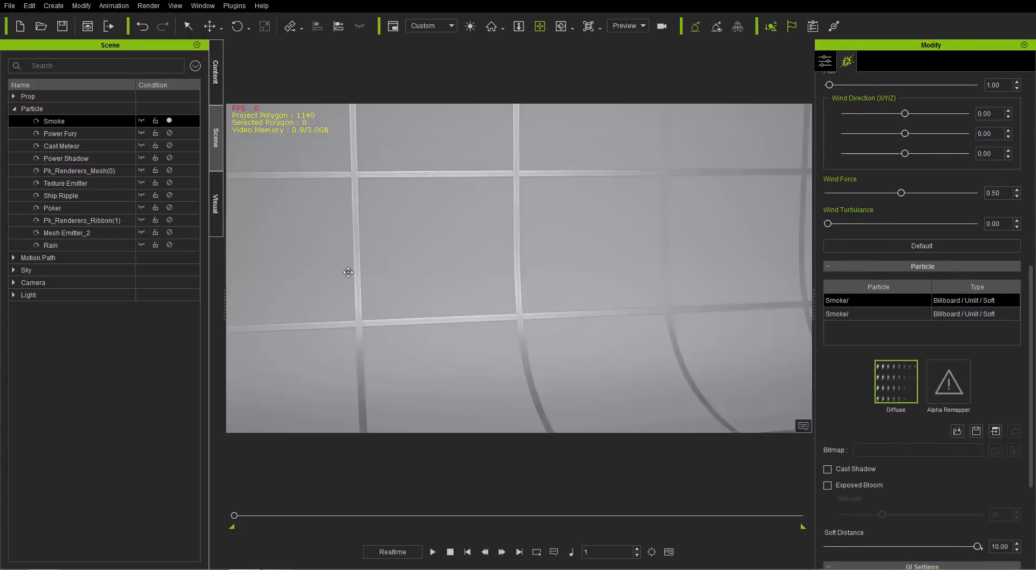
- Simulate the Smoke particle and examine how its billboards face the camera from different angles
key(space)
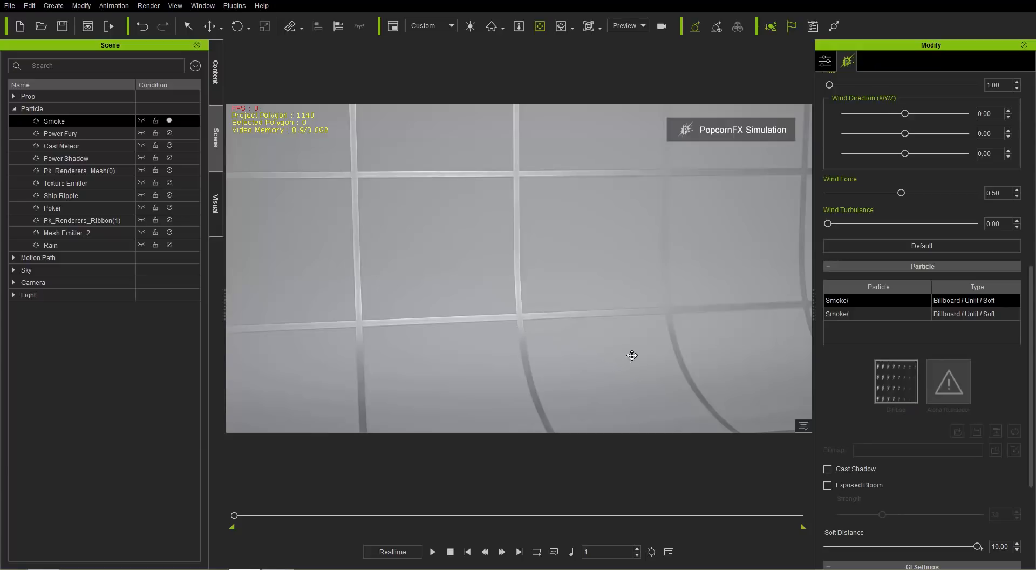
drag(632, 355, 574, 194)
drag(531, 259, 585, 260)
mouse_move(513, 307)
mouse_down()
mouse_move(557, 184)
mouse_move(538, 215)
mouse_move(432, 289)
mouse_move(573, 295)
mouse_up()
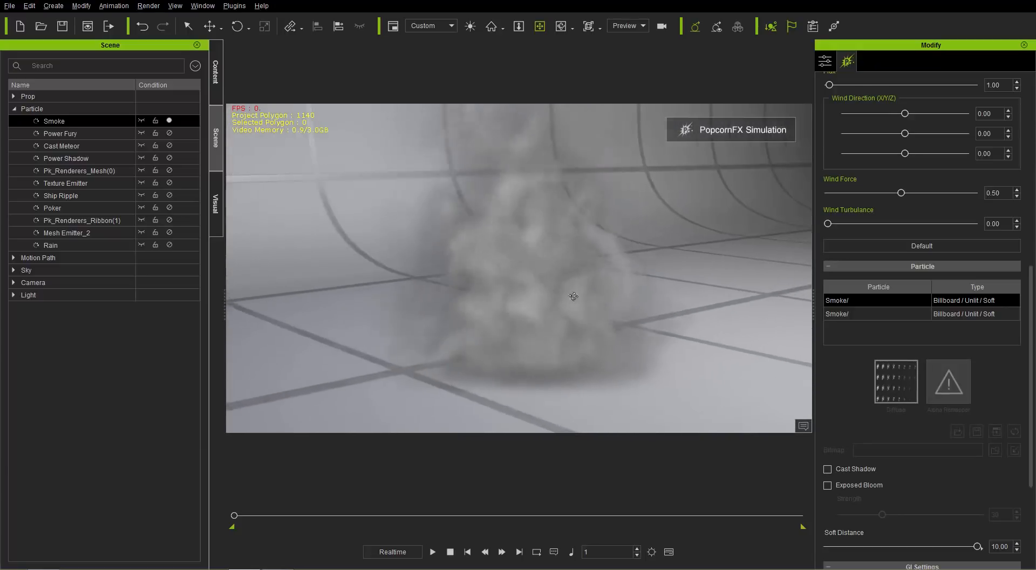
right_drag(574, 296, 344, 333)
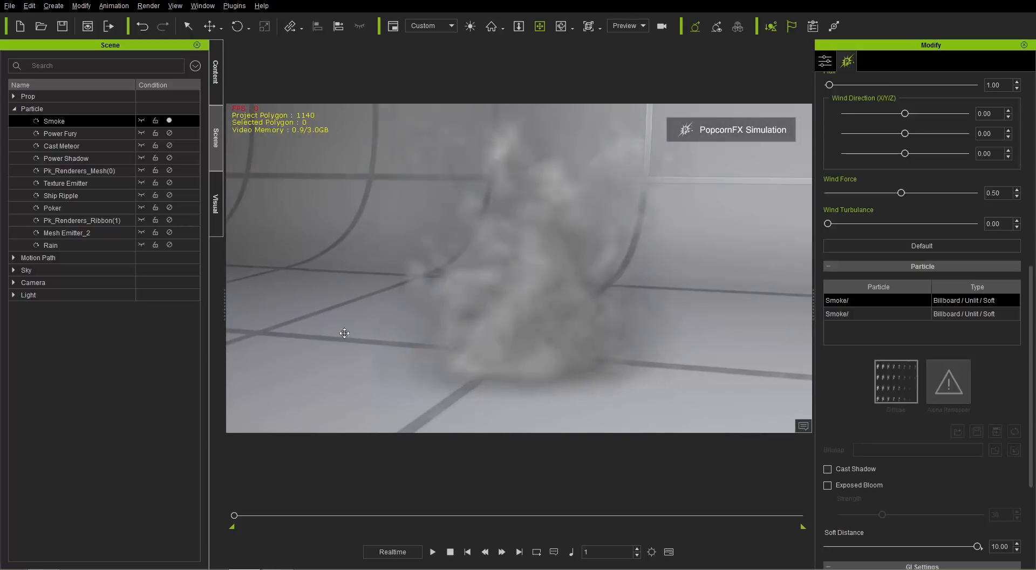
right_drag(641, 317, 607, 318)
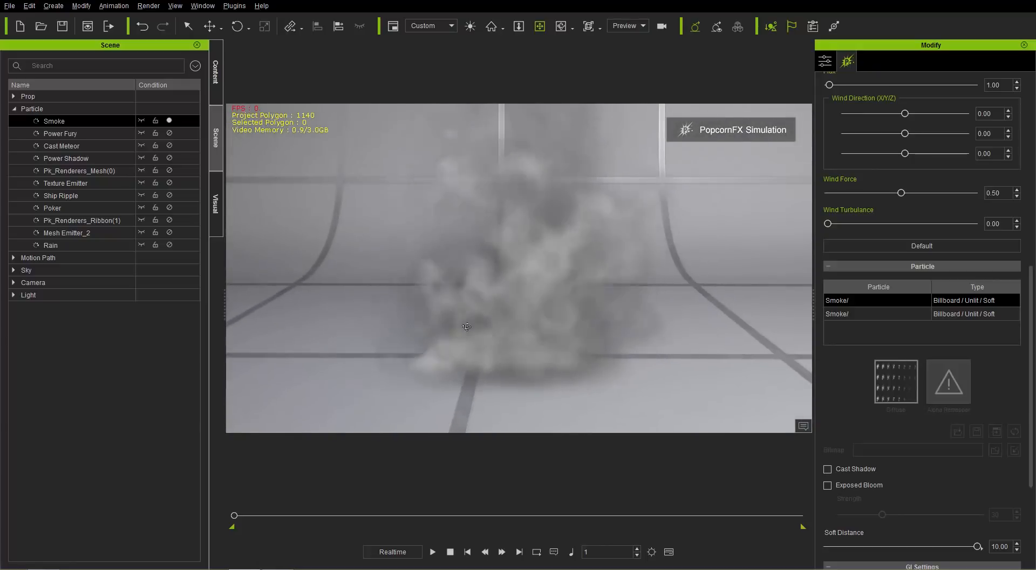
right_drag(467, 326, 672, 308)
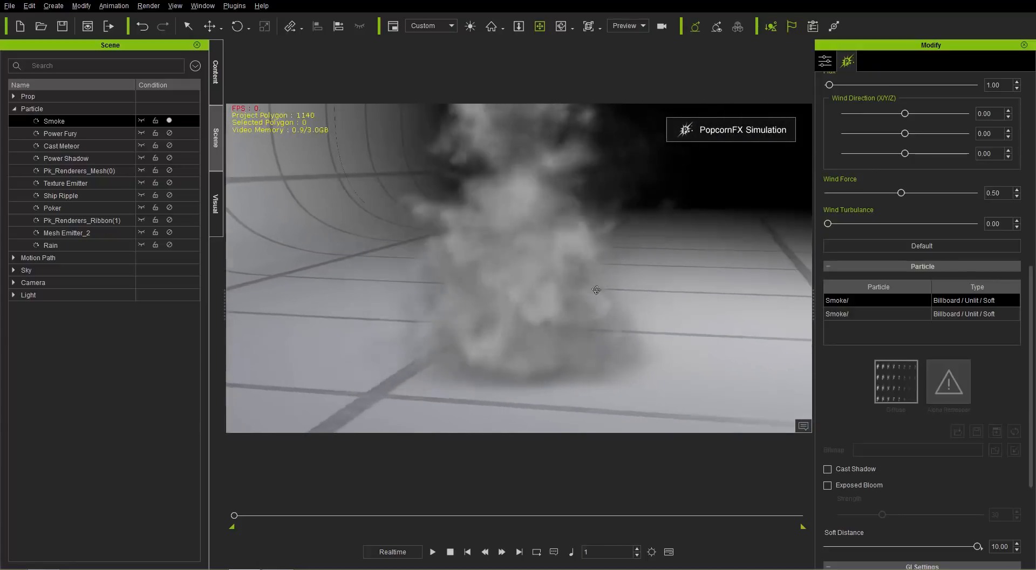
right_drag(596, 290, 485, 324)
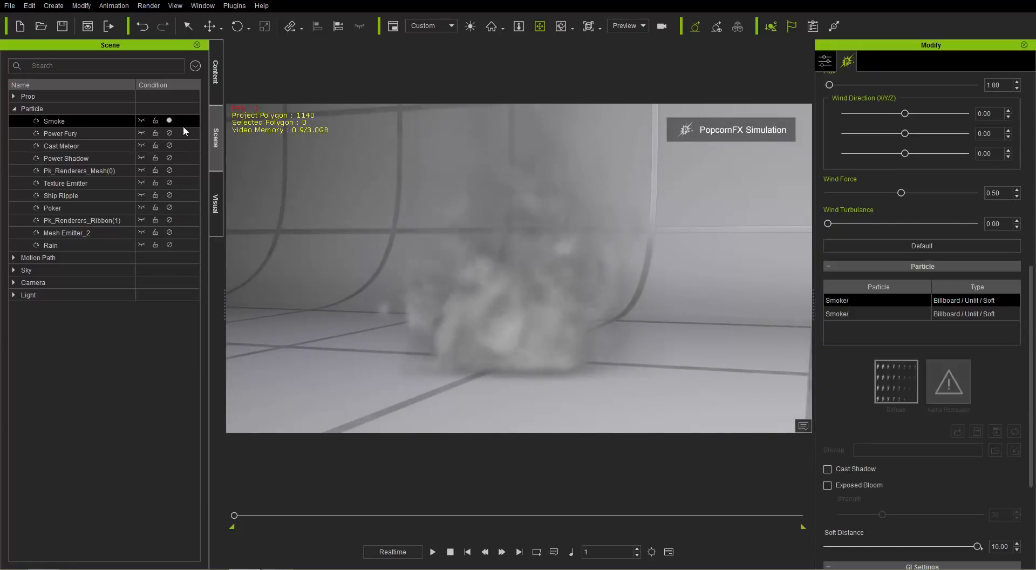
- Switch the active particle from Smoke to Ship Ripple and make the hidden paper boat prop visible
click(183, 127)
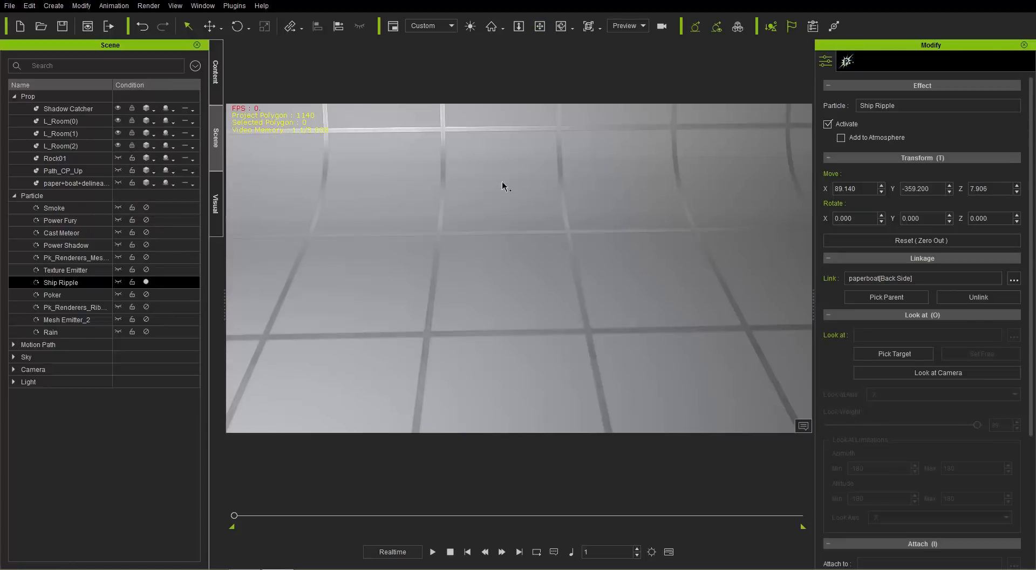
double_click(76, 284)
click(71, 184)
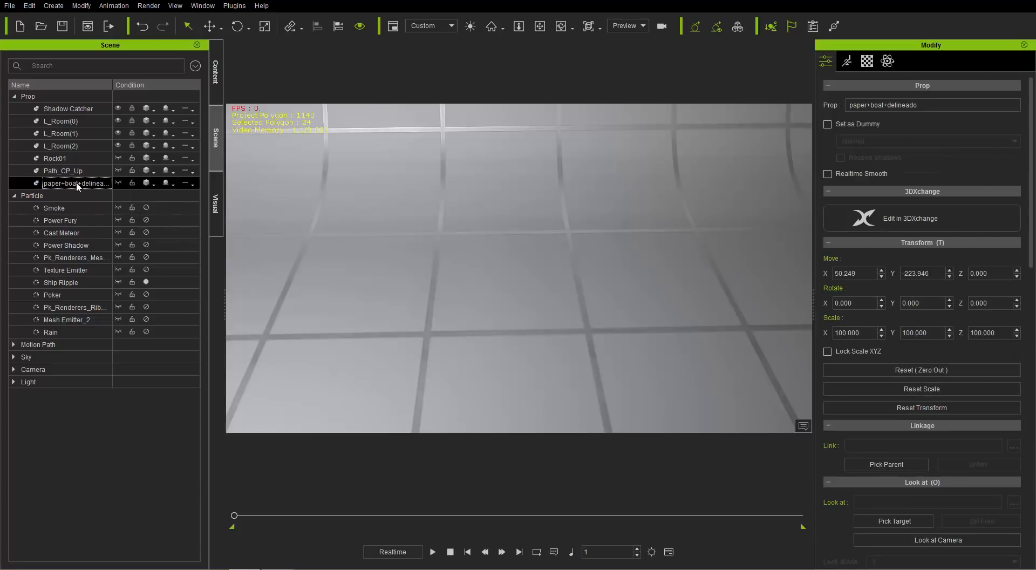
click(119, 183)
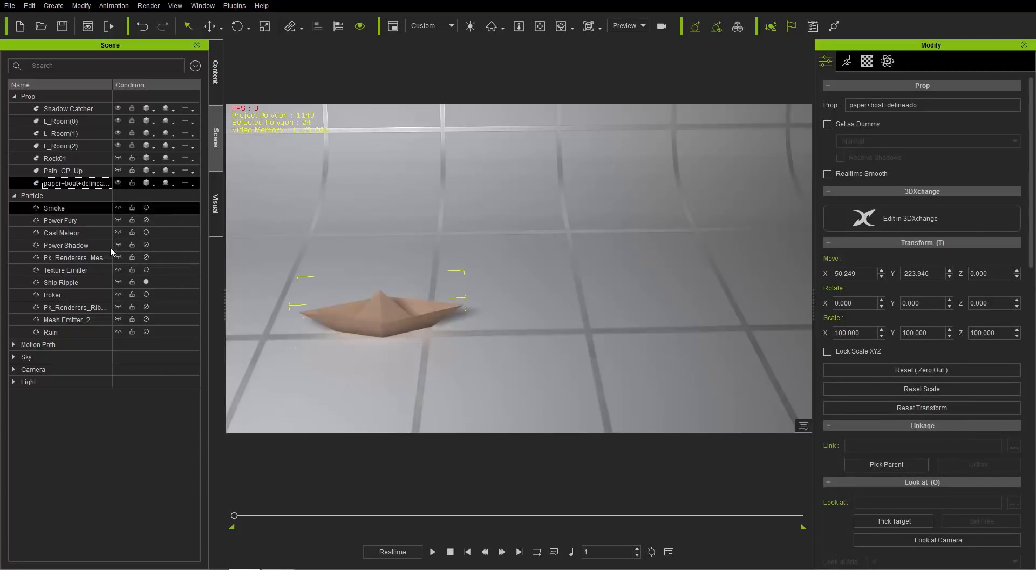
- Simulate the Ship Ripple particle from its PopcornFX settings and examine the wake behind the paper boat from different angles
click(76, 284)
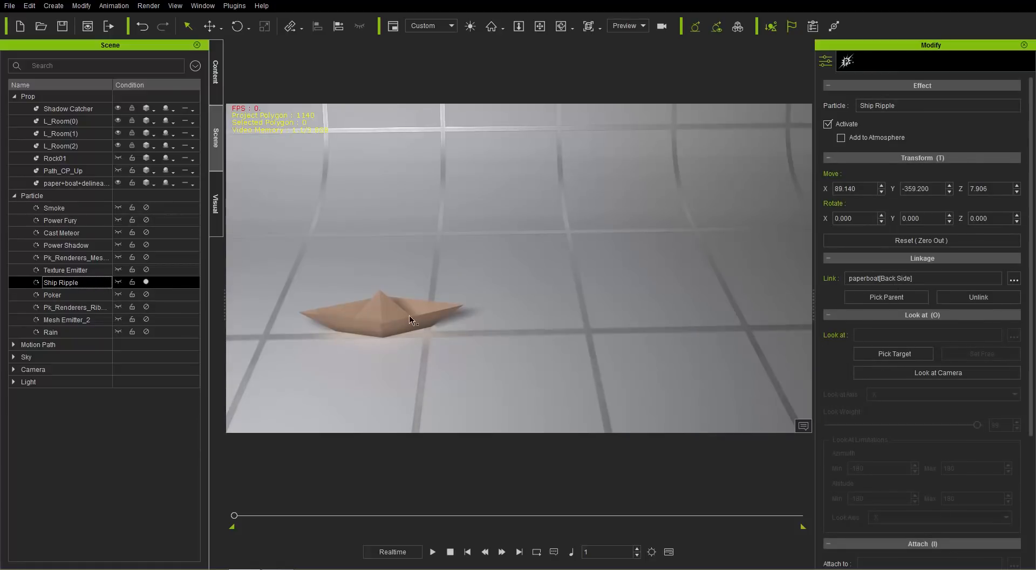
click(847, 62)
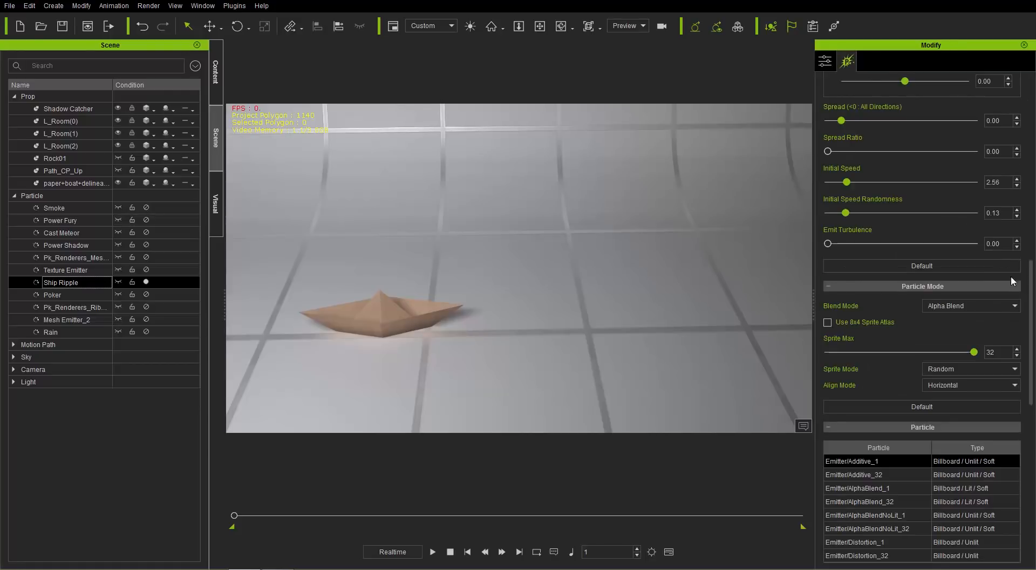
scroll(1012, 280, up, 2)
scroll(1032, 106, up, 2)
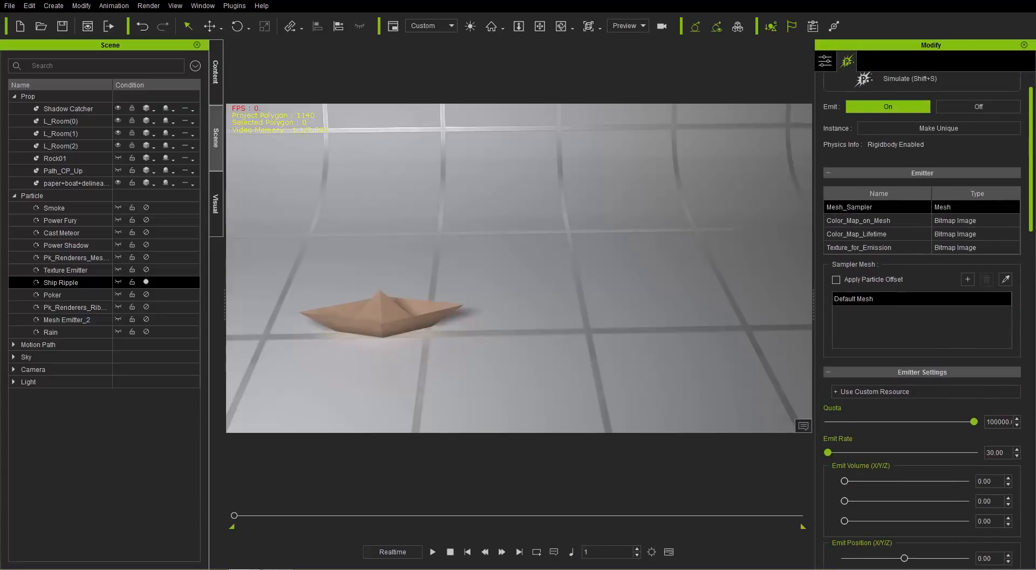
key(shift+s)
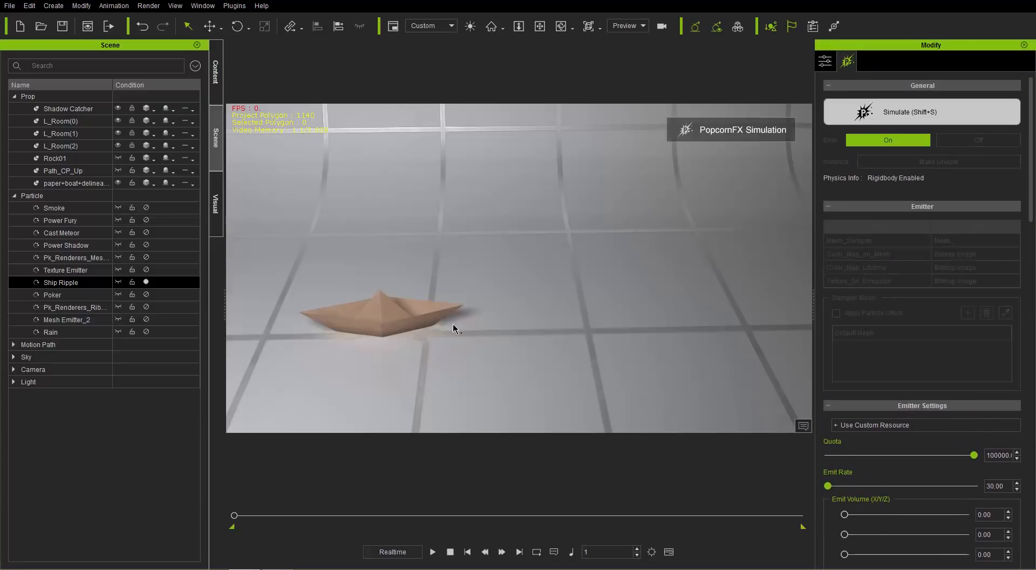
mouse_move(579, 370)
right_down()
mouse_move(597, 240)
mouse_move(584, 273)
mouse_move(559, 218)
mouse_move(564, 362)
right_up()
right_drag(559, 251, 502, 197)
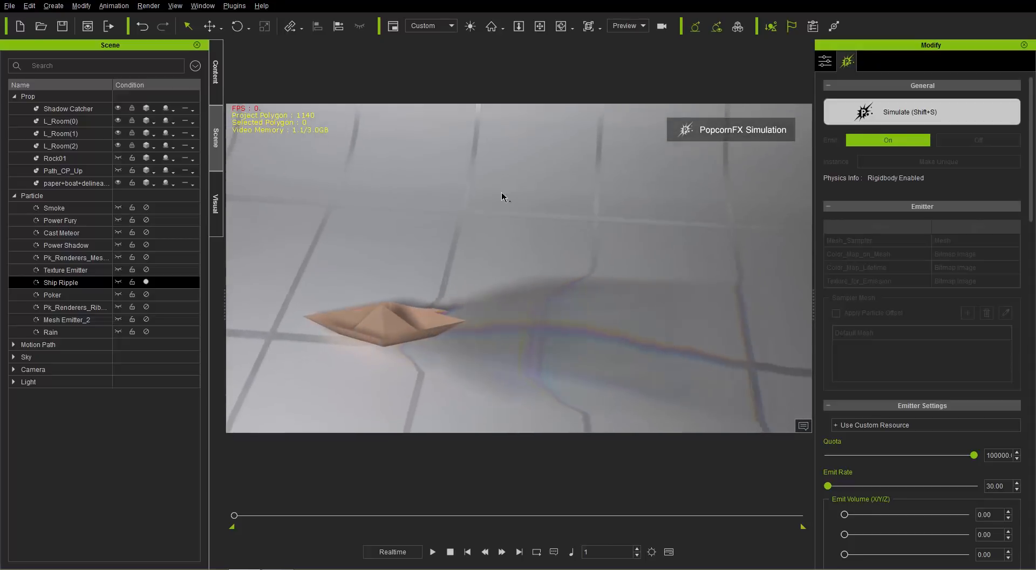
right_drag(533, 387, 548, 203)
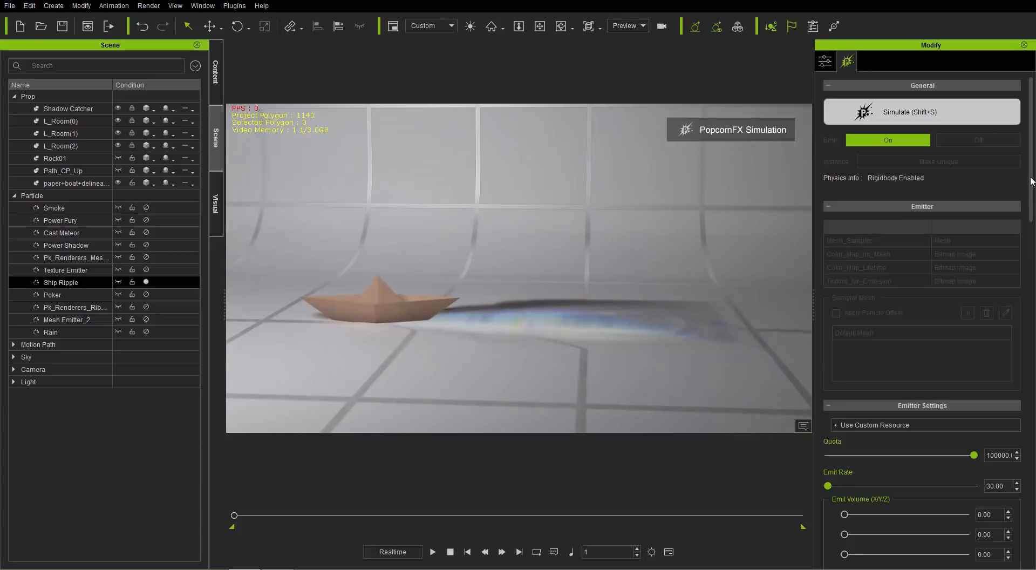
- Try the Additive blend mode on the Ship Ripple particle
drag(1031, 169, 1032, 393)
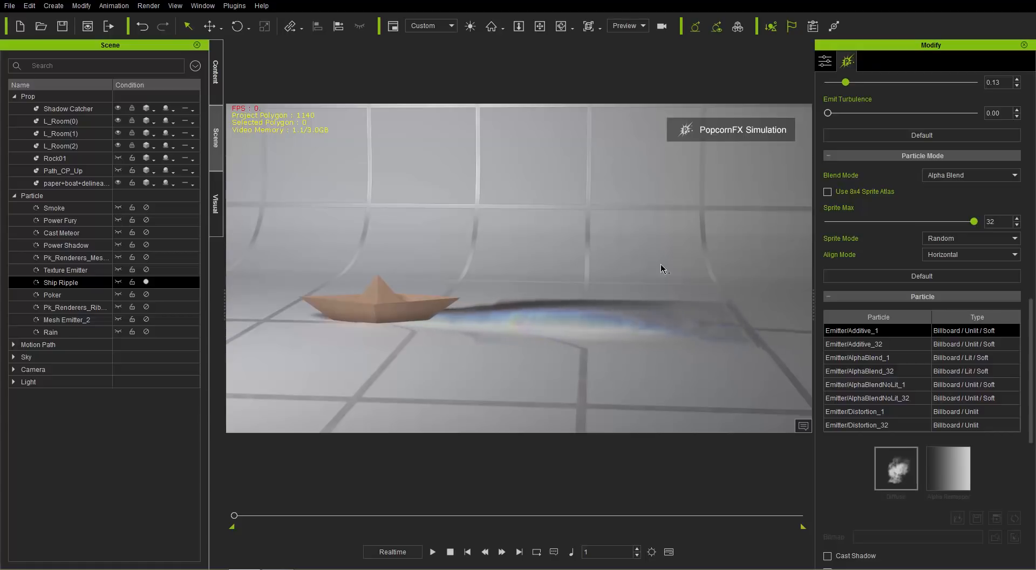
right_drag(662, 268, 636, 326)
click(969, 171)
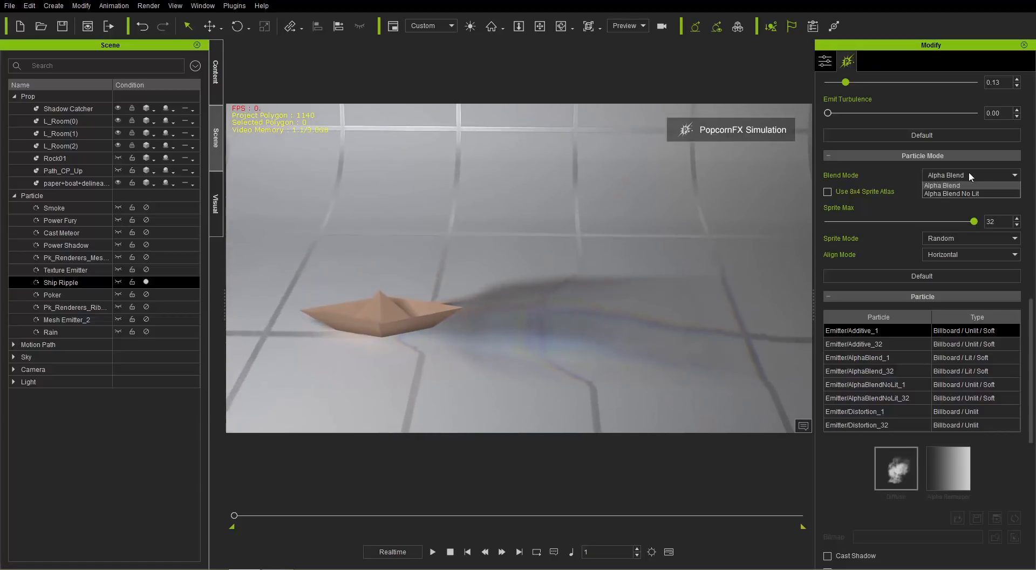
click(955, 186)
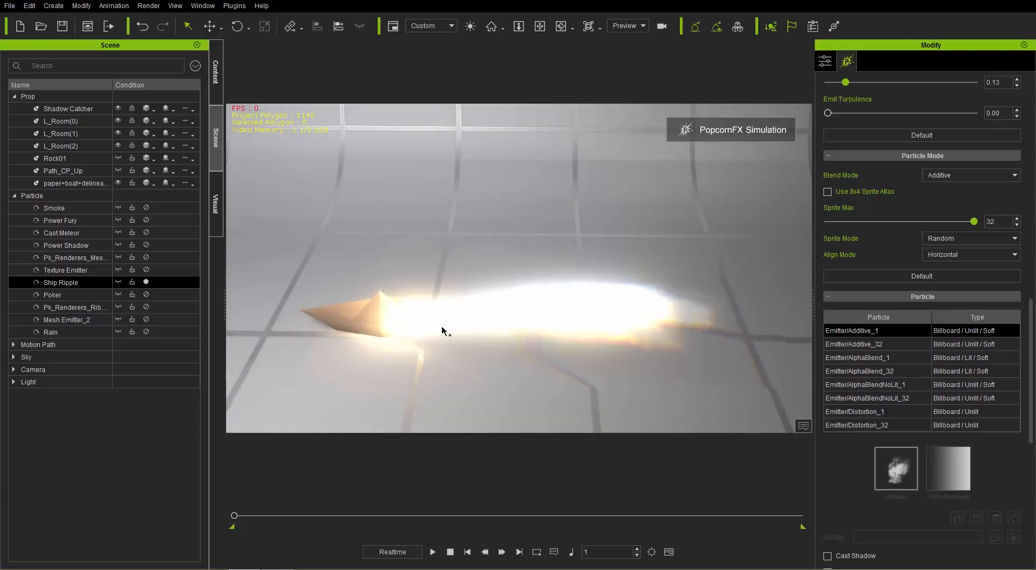
- Set the Ship Ripple's blend mode to Alpha Blend No Lit and check the wake from different angles
click(963, 173)
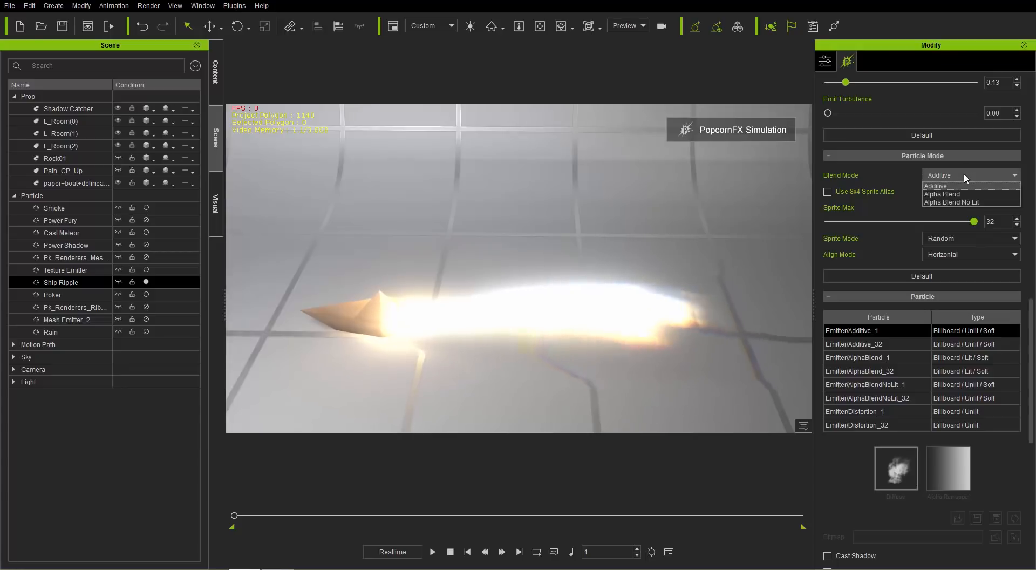
click(954, 202)
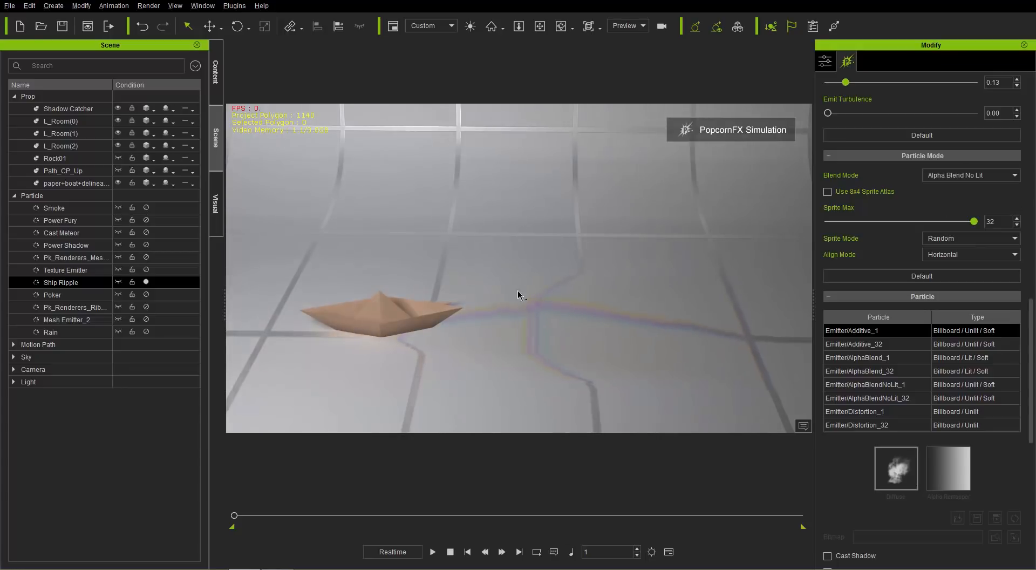
right_drag(517, 290, 541, 180)
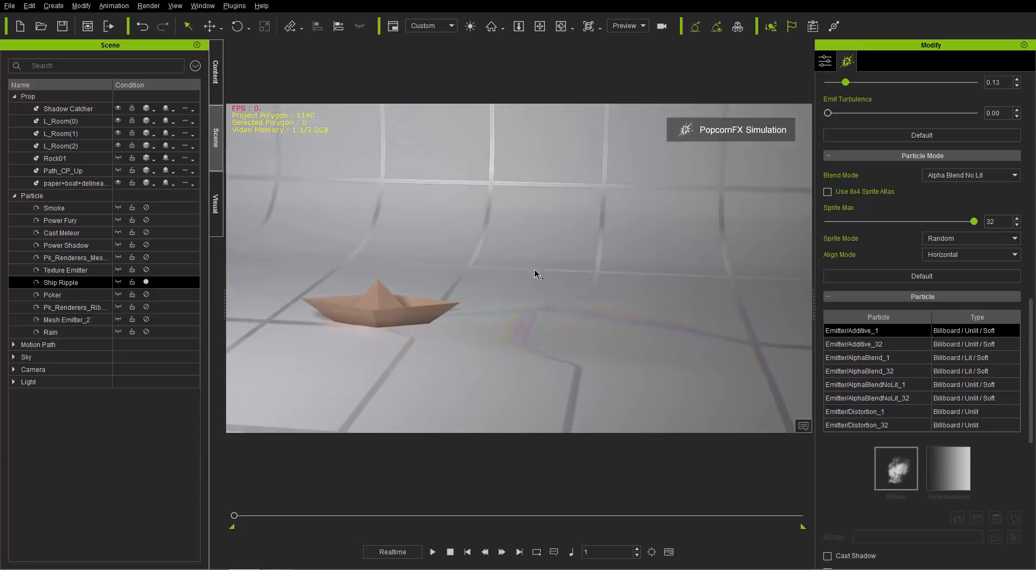
right_drag(534, 274, 571, 365)
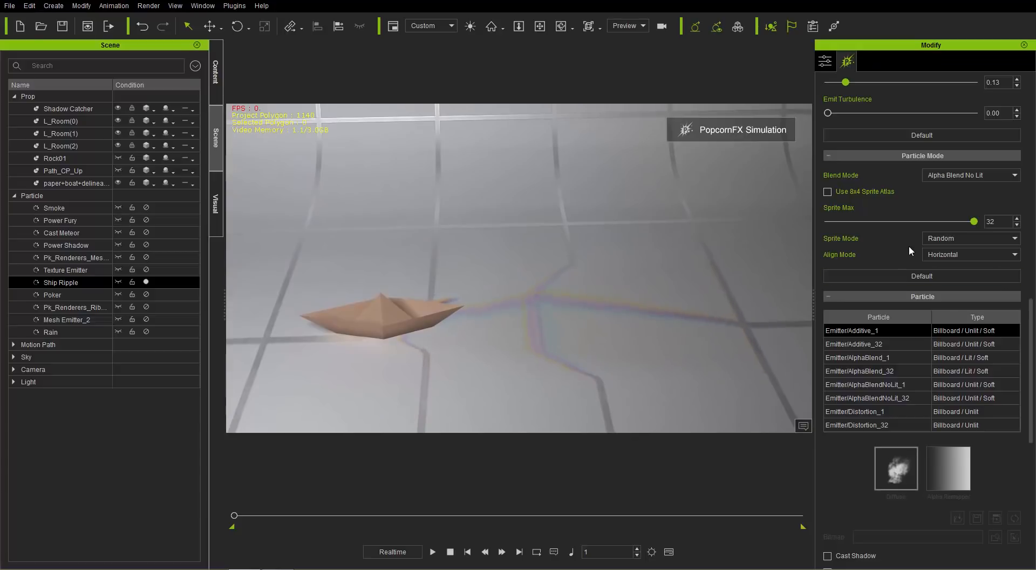
- Apply the Horizontal align mode to Ship Ripple and play the boat animation twice, examining the wake from different angles
click(960, 256)
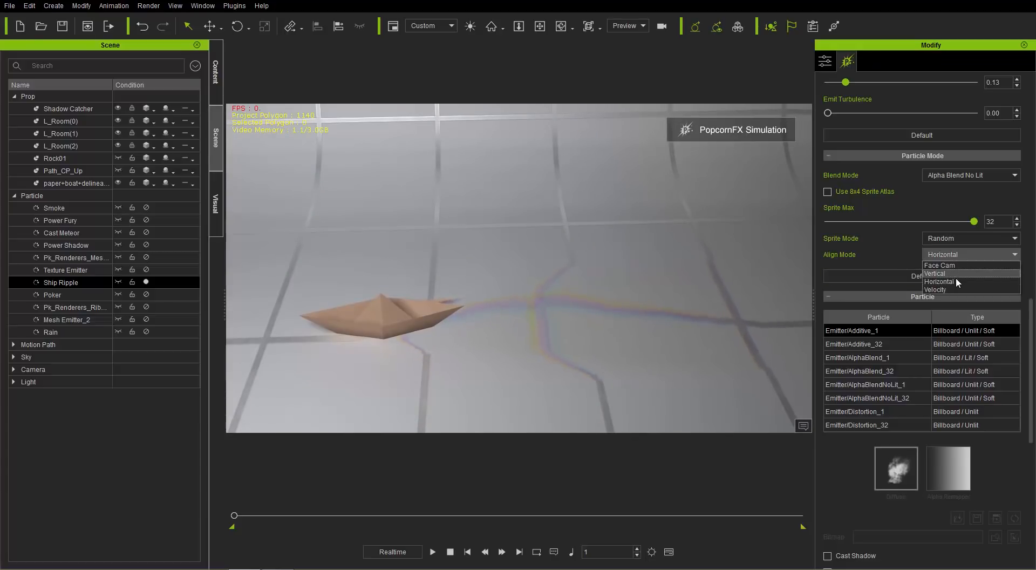
click(954, 280)
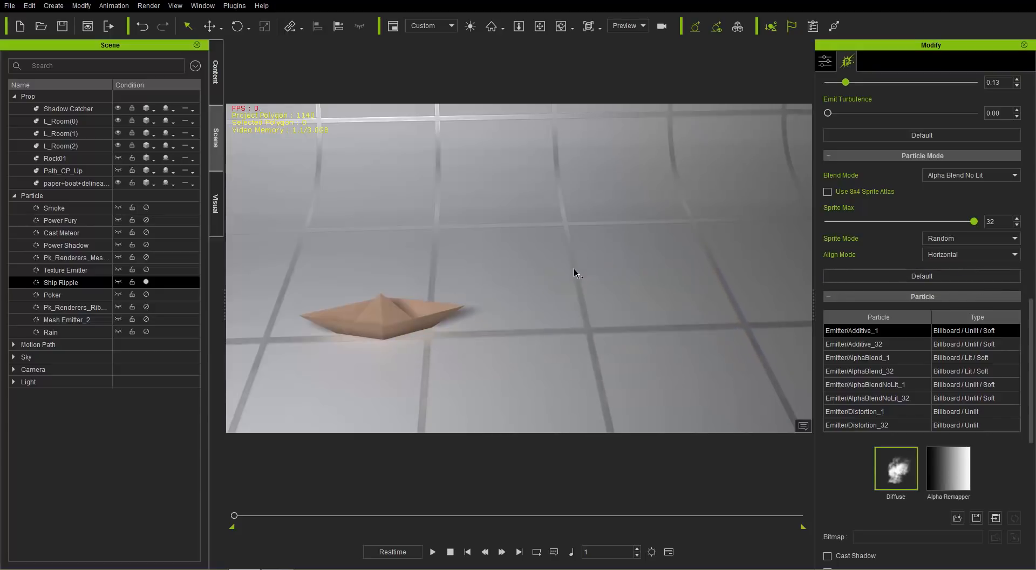
middle_drag(439, 280, 603, 280)
scroll(603, 280, down, 1)
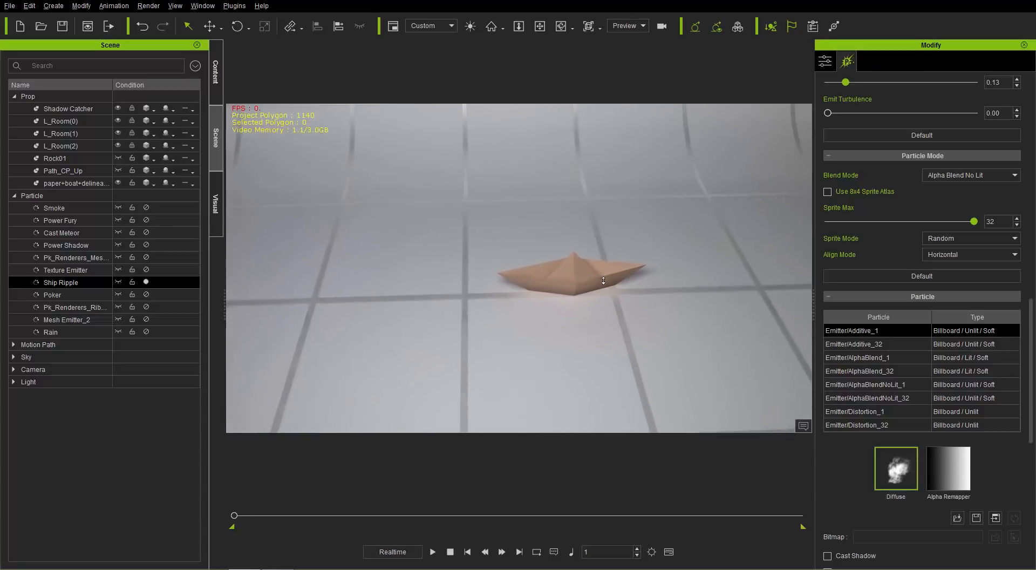
key(space)
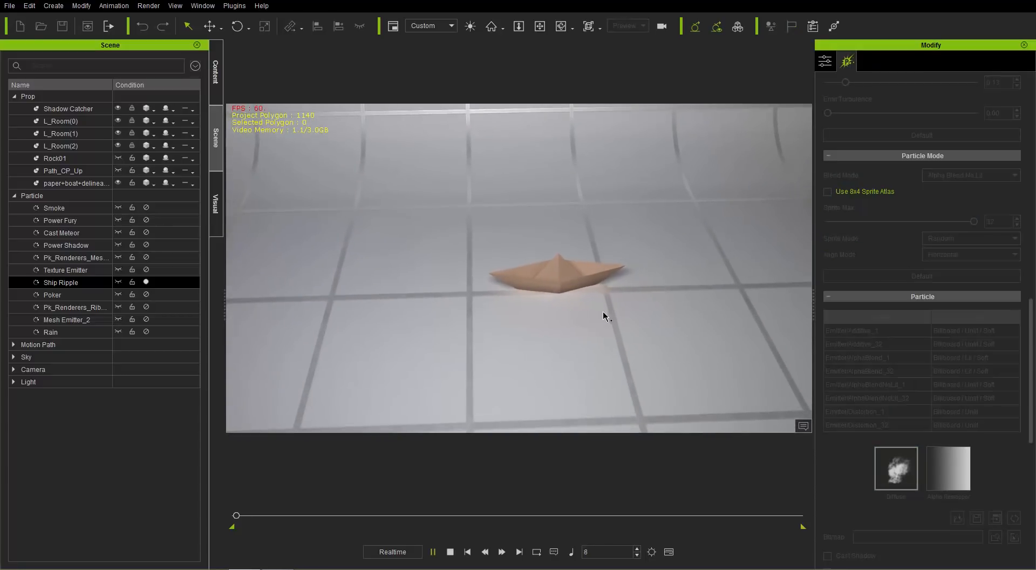
middle_drag(470, 301, 555, 253)
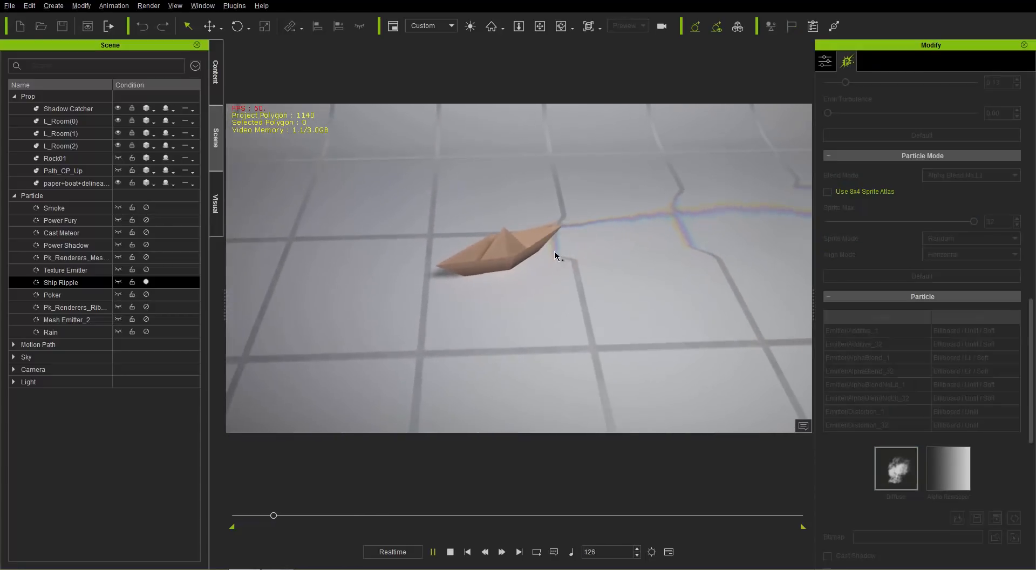
right_drag(533, 248, 496, 301)
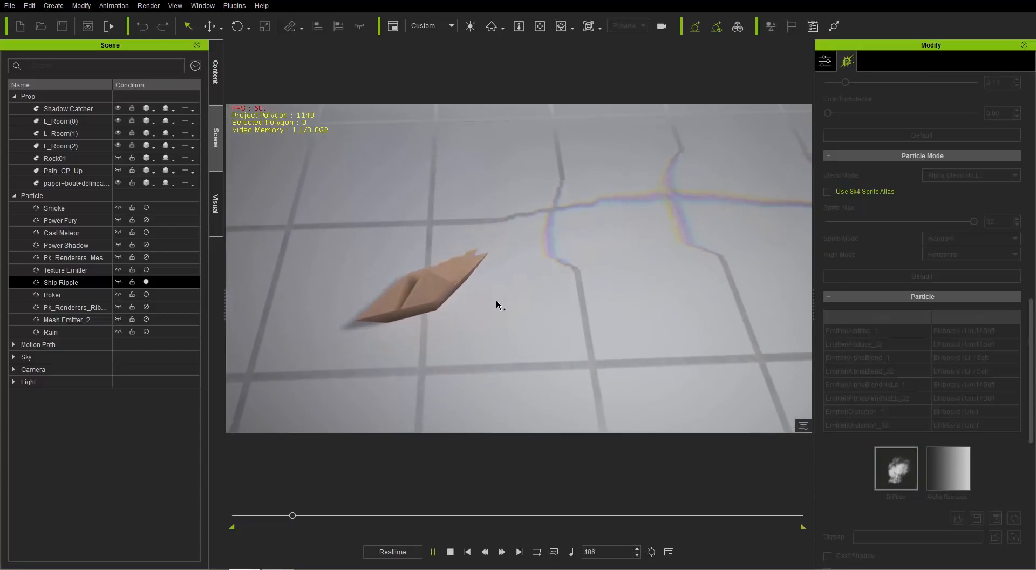
middle_drag(497, 301, 582, 284)
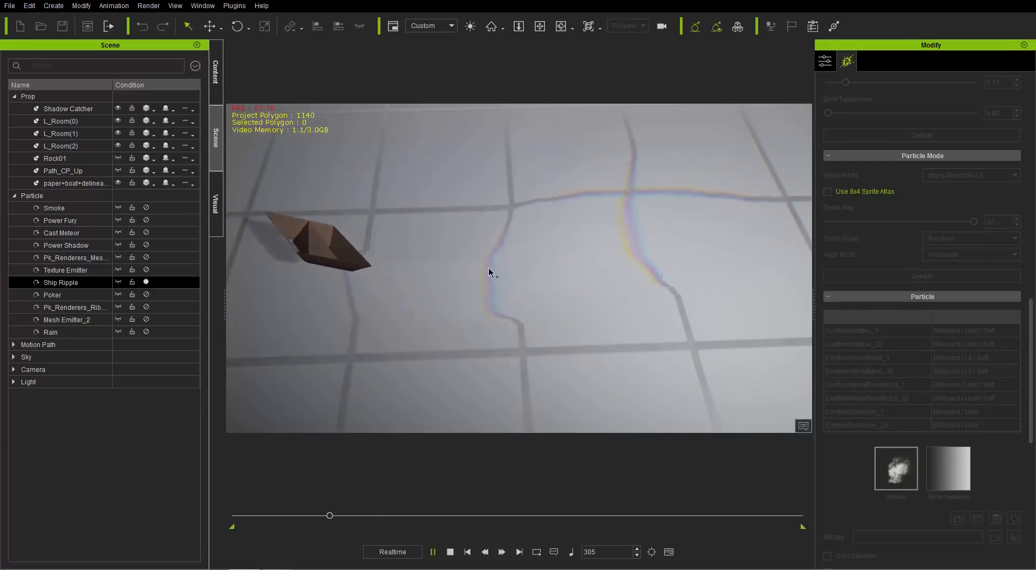
middle_drag(403, 201, 535, 210)
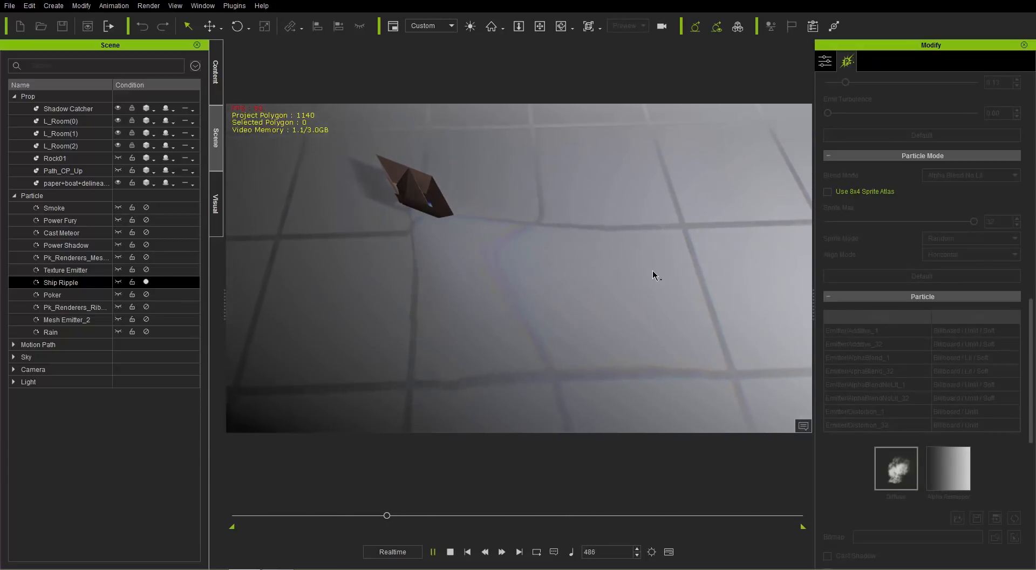
click(450, 551)
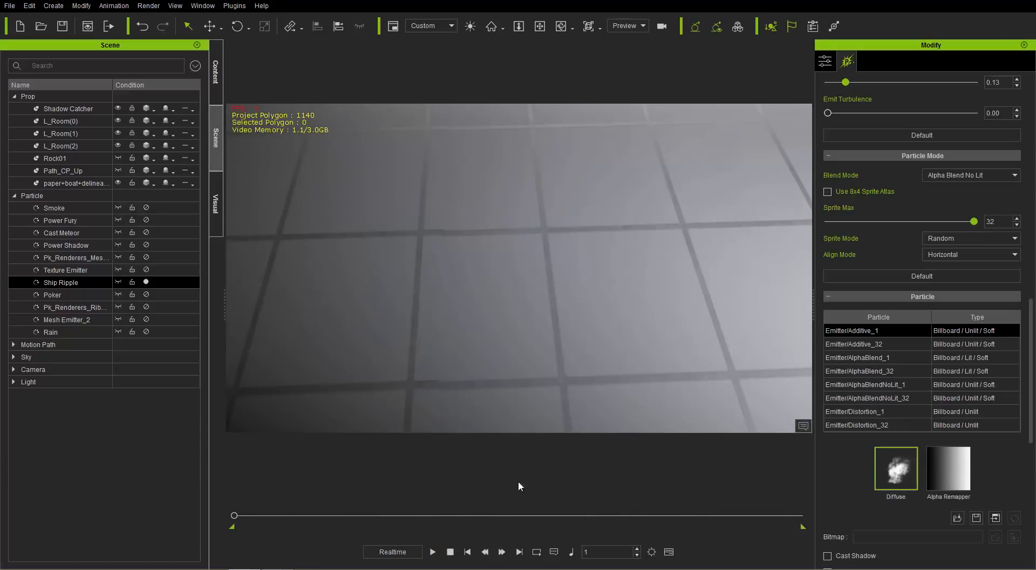
key(space)
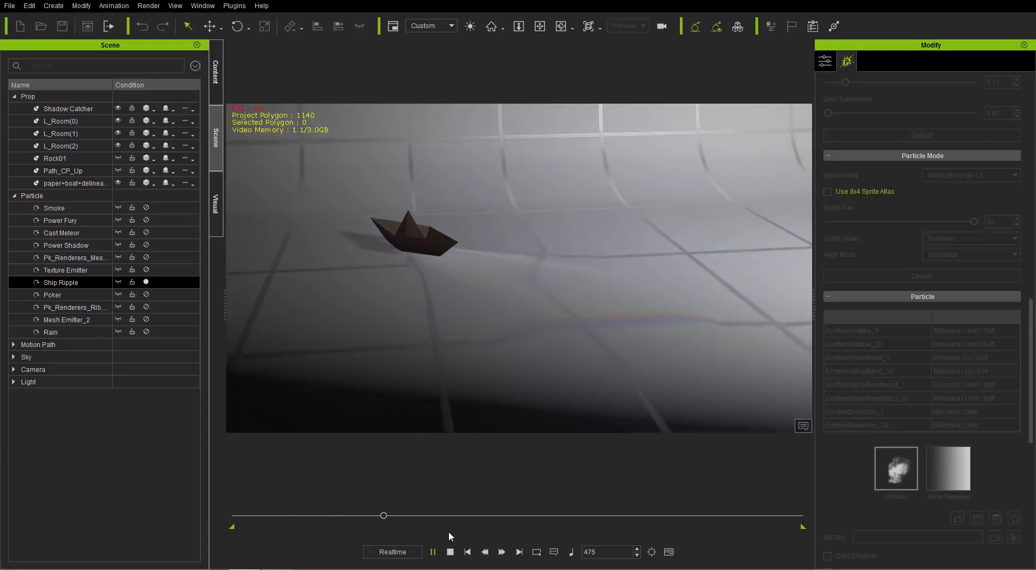
click(450, 552)
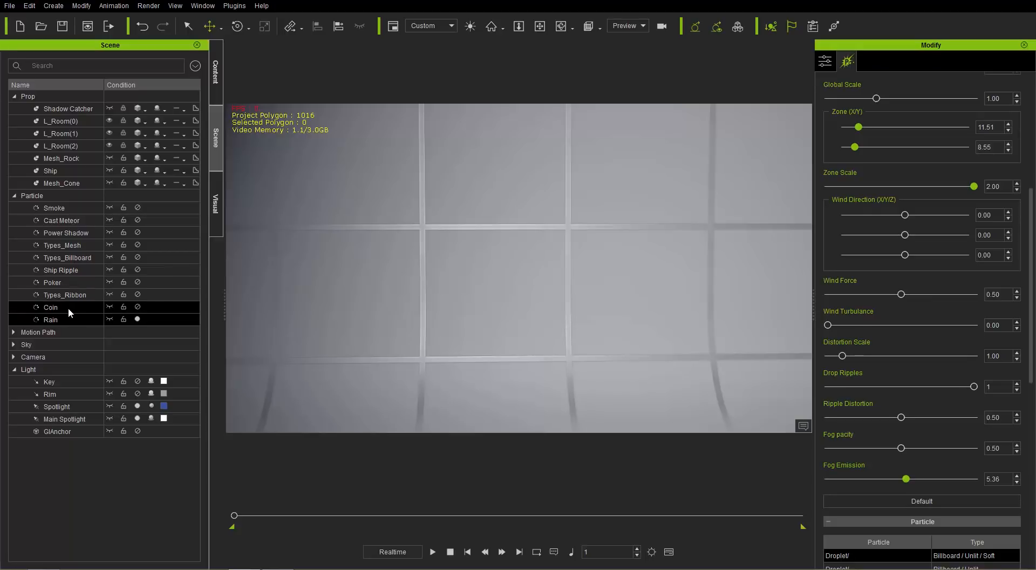
- Select the Rain particle, look up its template in the PopcornFX Library 40 1_Nature content folder, and return to the scene list
click(70, 321)
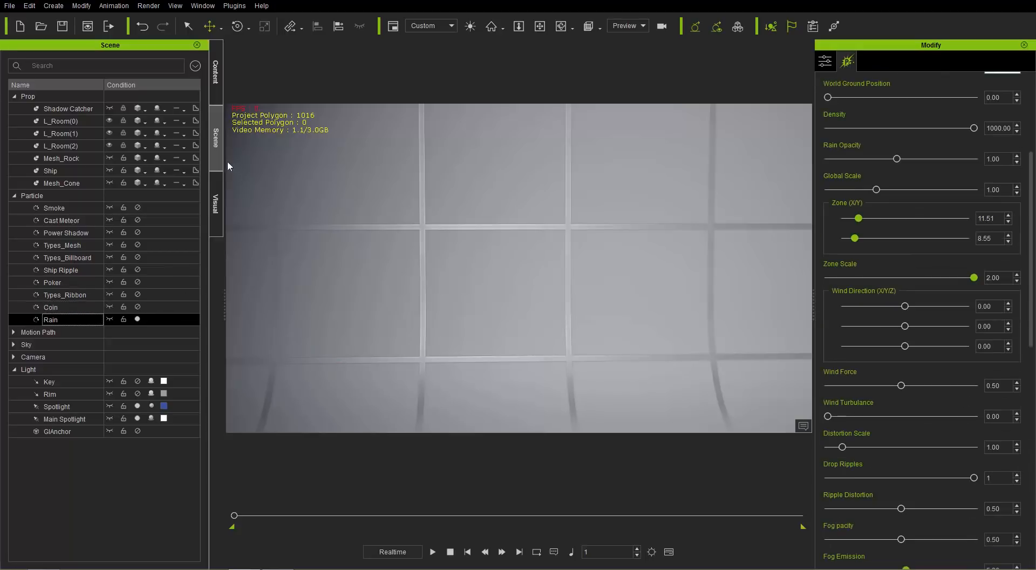
click(214, 75)
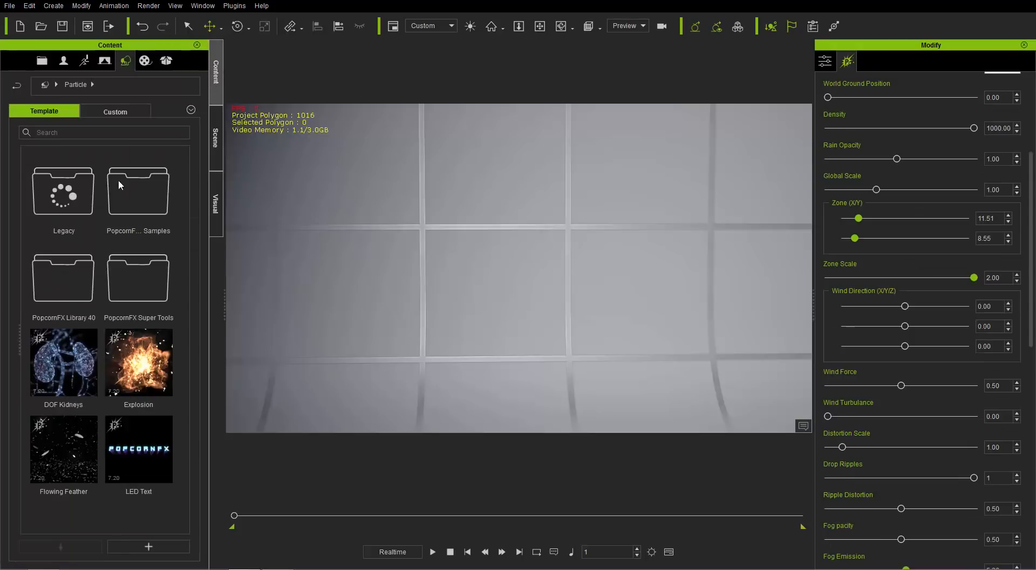
double_click(67, 283)
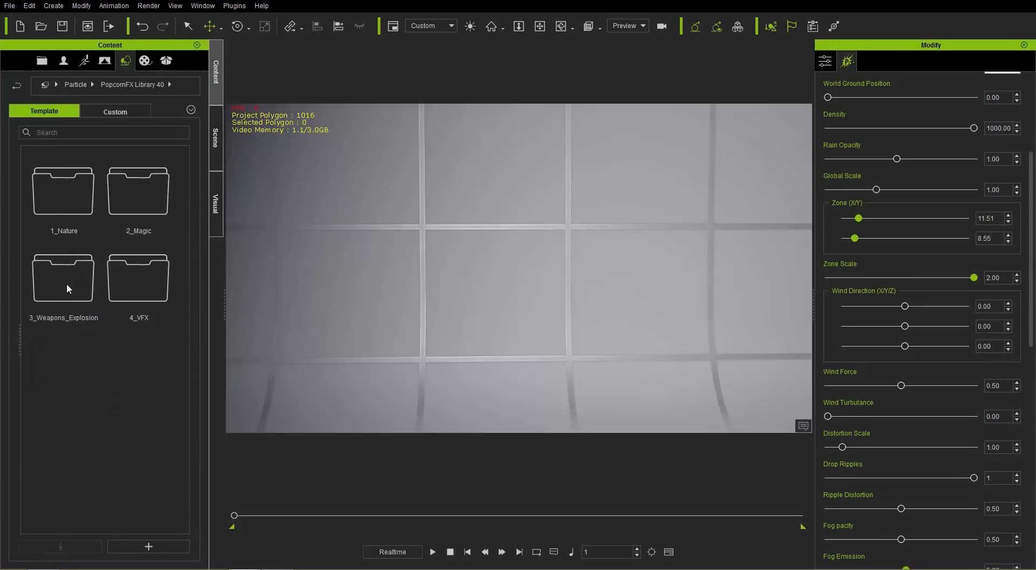
double_click(67, 189)
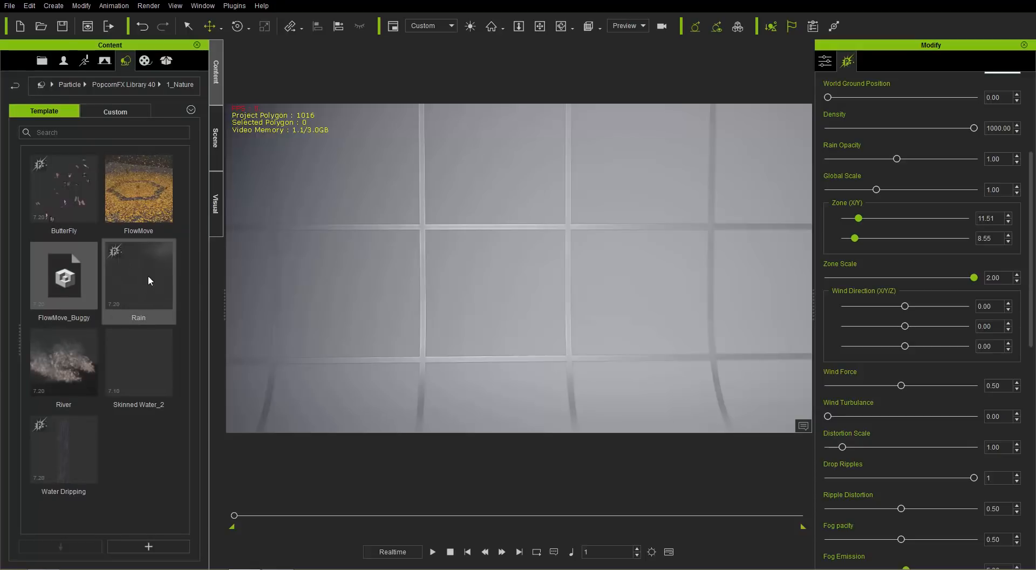
click(215, 137)
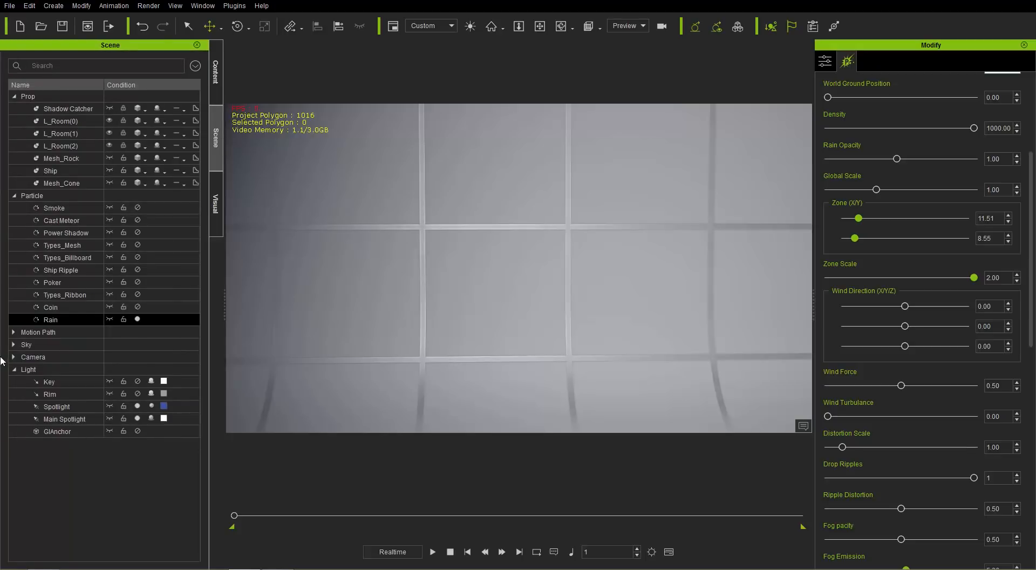
- Turn off the Main Spotlight to darken the room and run the PopcornFX simulation of the Rain particle
click(70, 315)
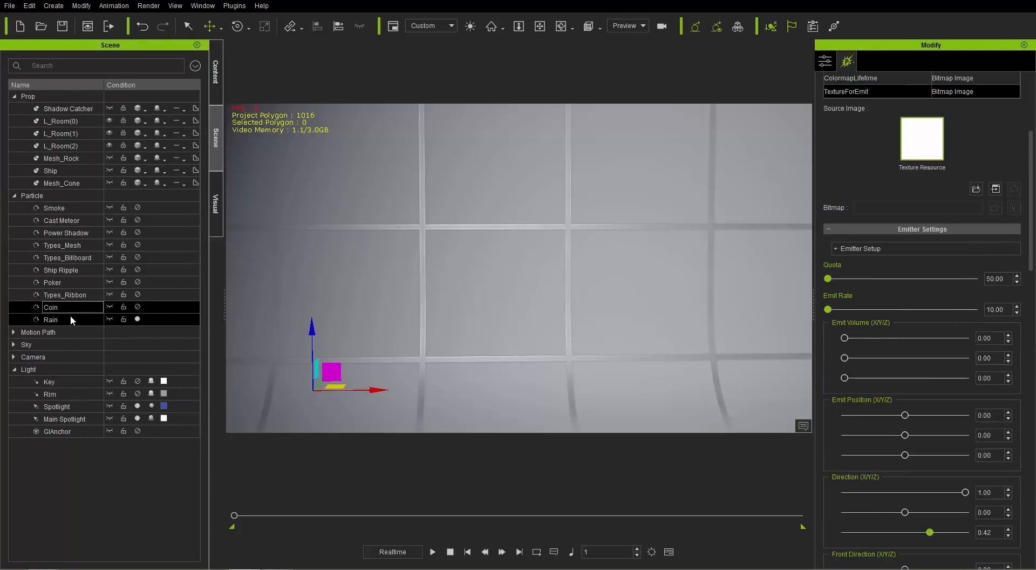
click(137, 420)
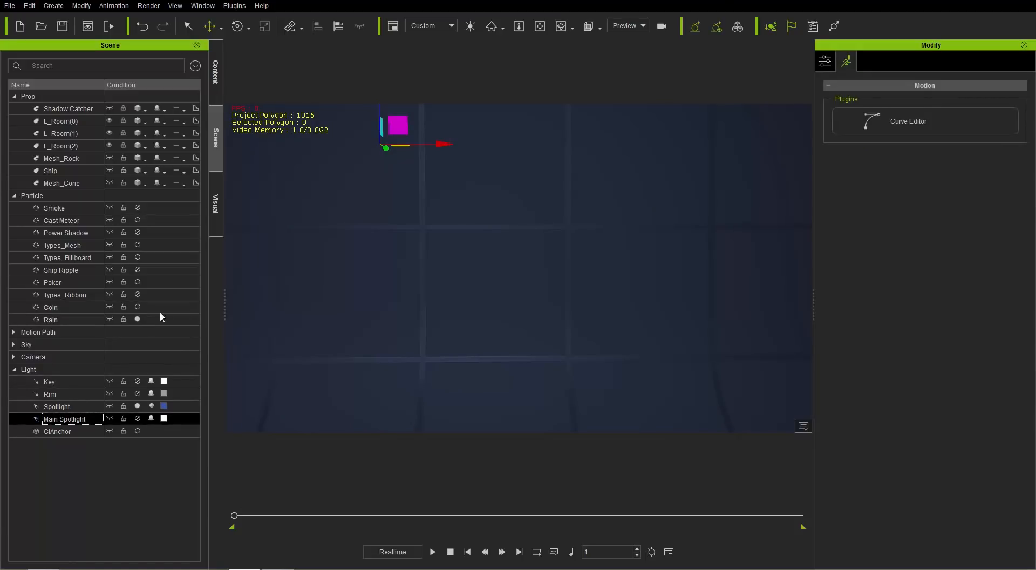
click(54, 321)
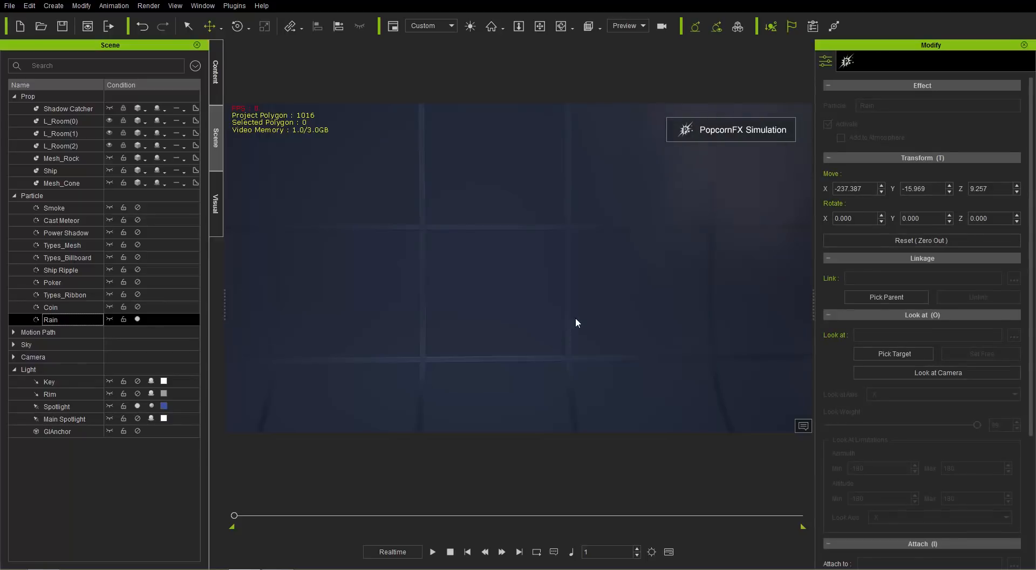
- Examine the alignment of the simulated raindrops from the front, from overhead and from the sides
right_drag(488, 228, 495, 365)
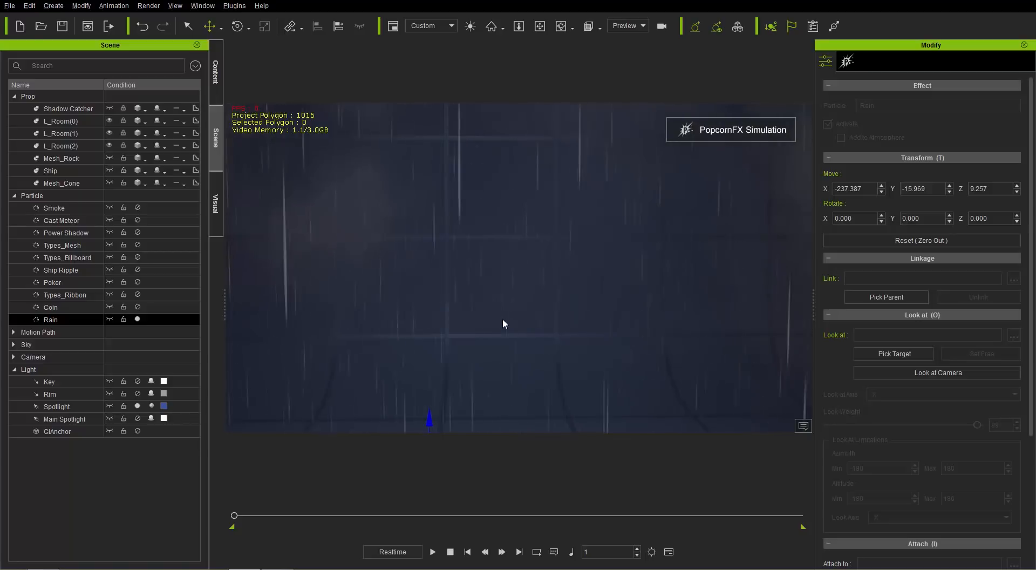
middle_drag(503, 324, 527, 303)
alt+drag(532, 227, 532, 402)
alt+drag(536, 252, 532, 366)
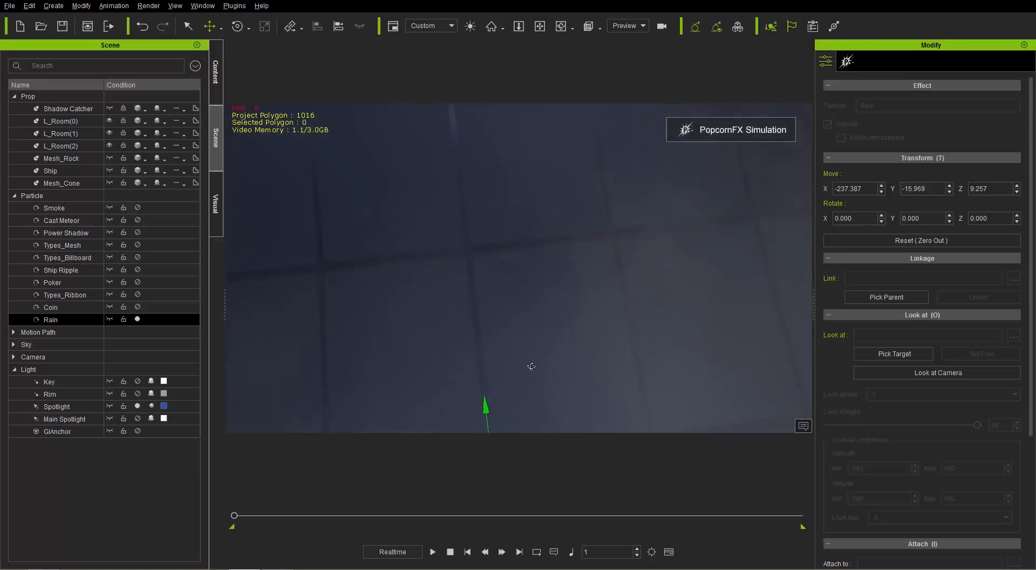
alt+drag(566, 264, 559, 283)
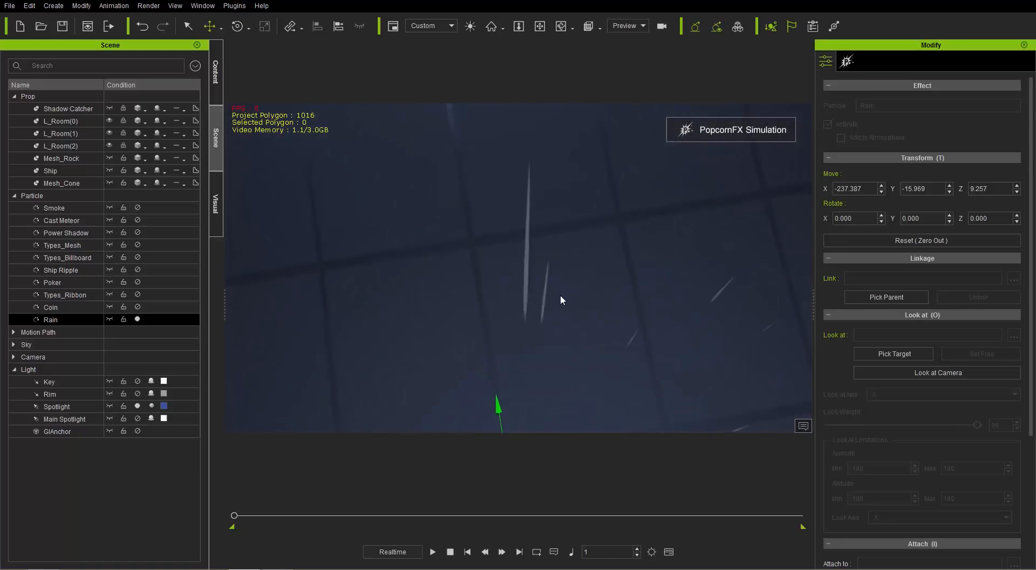
alt+drag(595, 318, 574, 297)
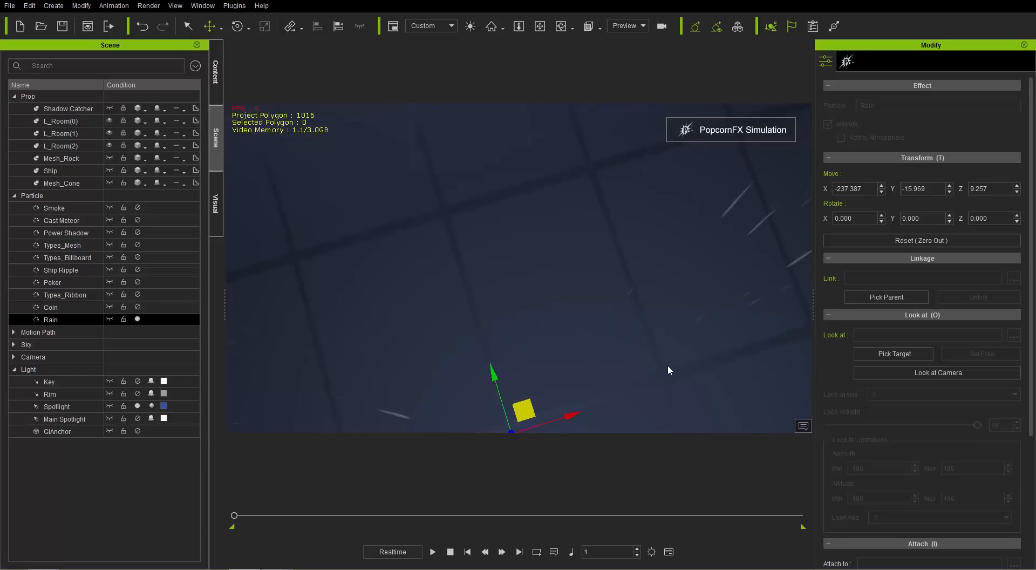
alt+drag(668, 365, 632, 365)
alt+drag(578, 201, 667, 256)
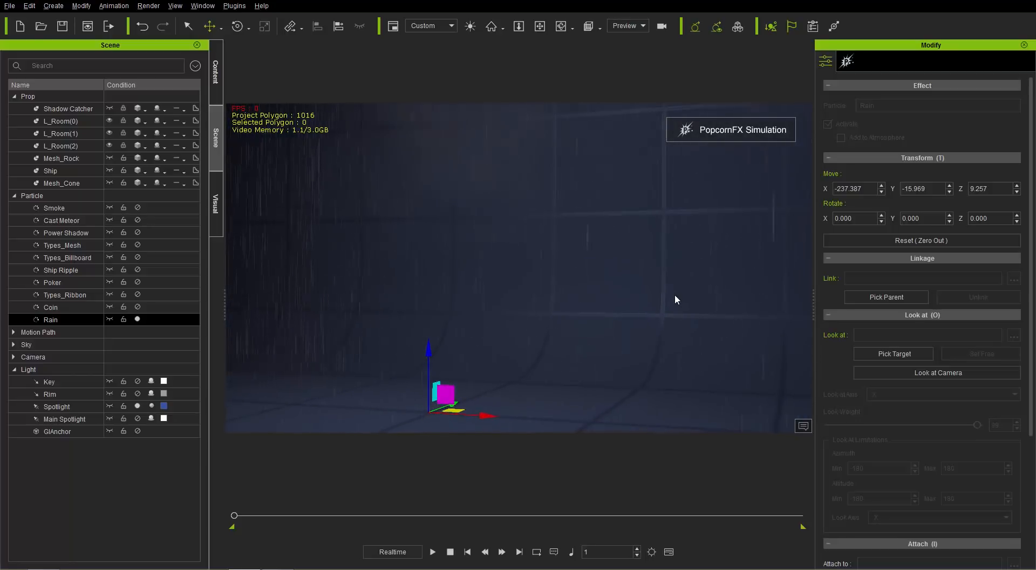
middle_drag(674, 293, 695, 293)
alt+drag(517, 331, 613, 325)
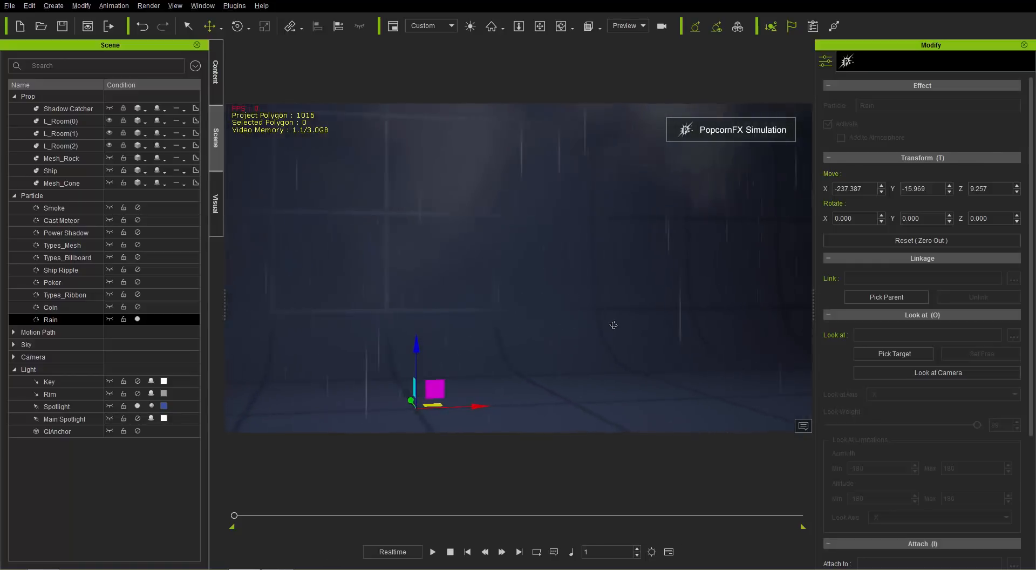
middle_drag(529, 327, 628, 344)
right_drag(691, 325, 604, 336)
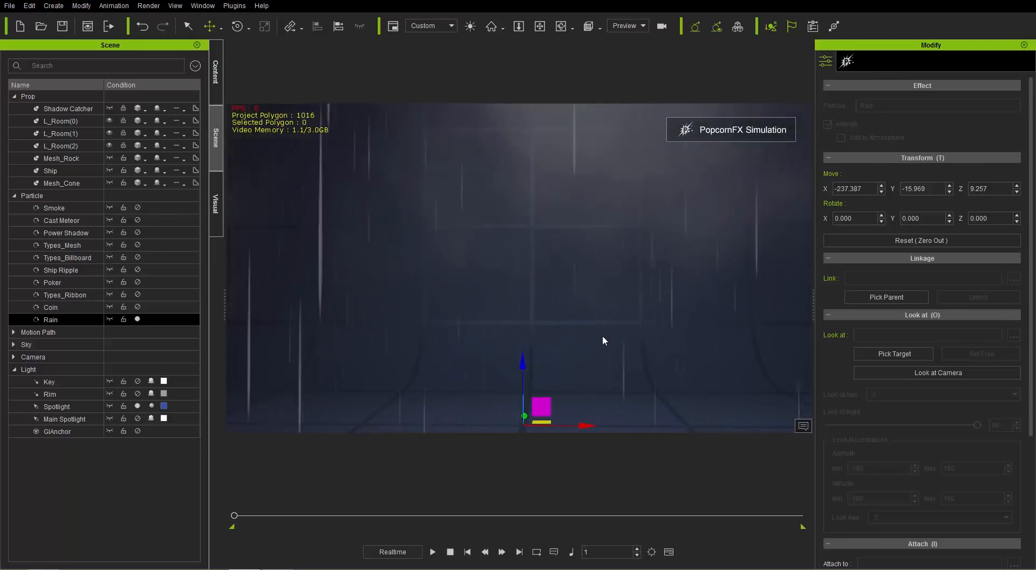
- Turn the Main Spotlight back on and rotate it to about X -64.3, Y 7.0, Z -193.8 to light the room
click(155, 405)
click(141, 419)
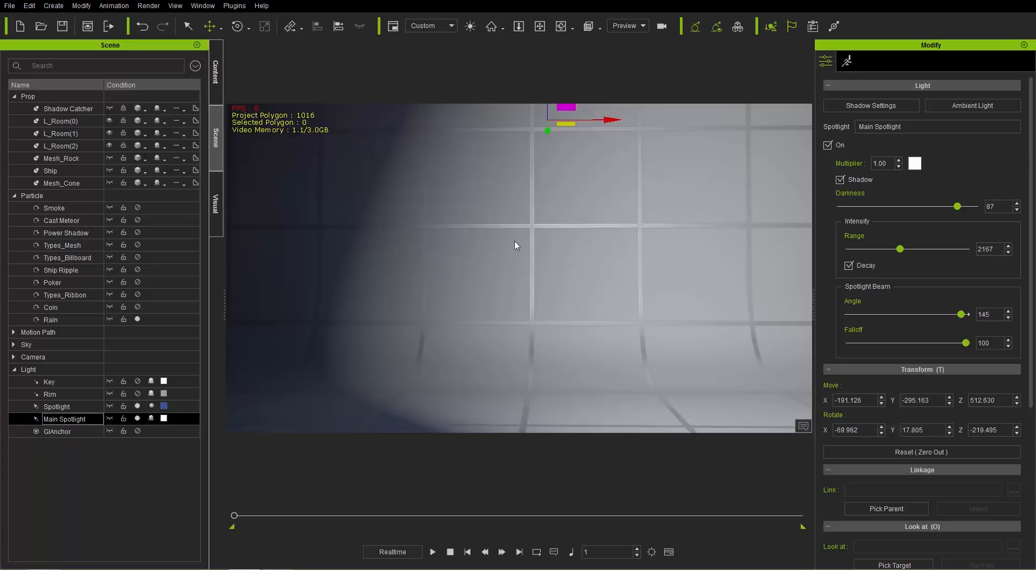
middle_drag(517, 245, 486, 312)
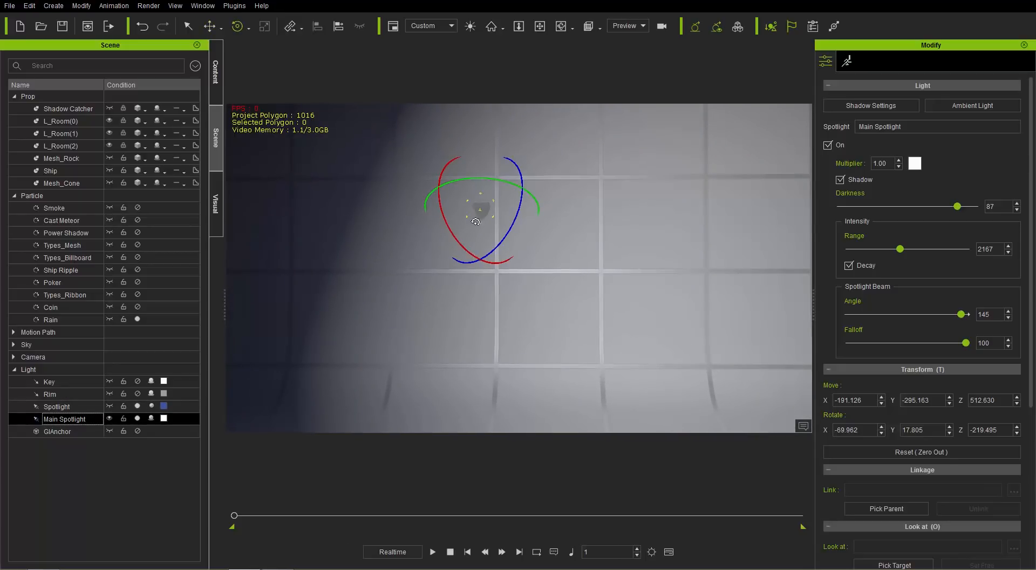
drag(483, 179, 497, 183)
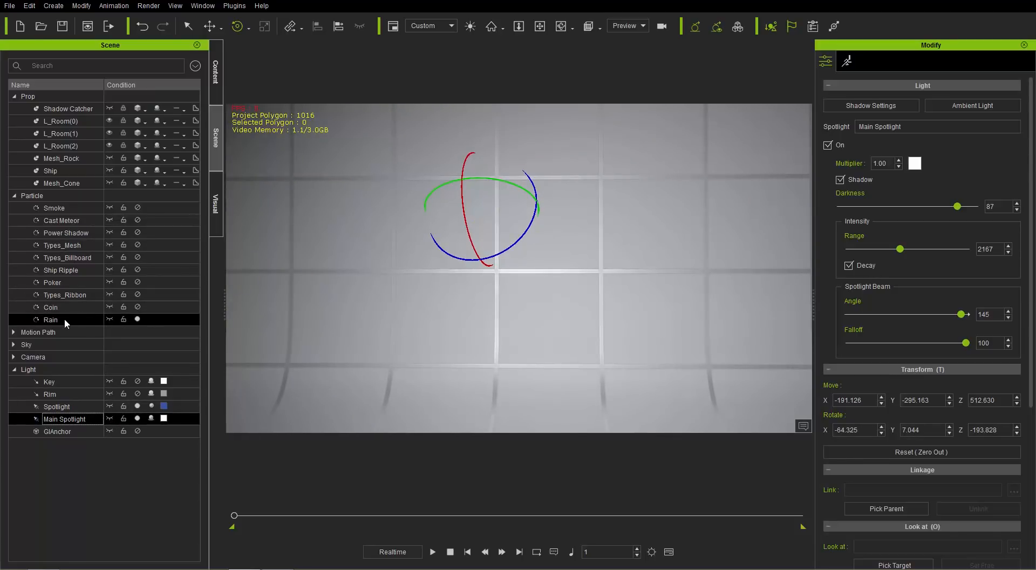
- Deactivate the Rain particle, then activate and select the Poker particle
click(137, 321)
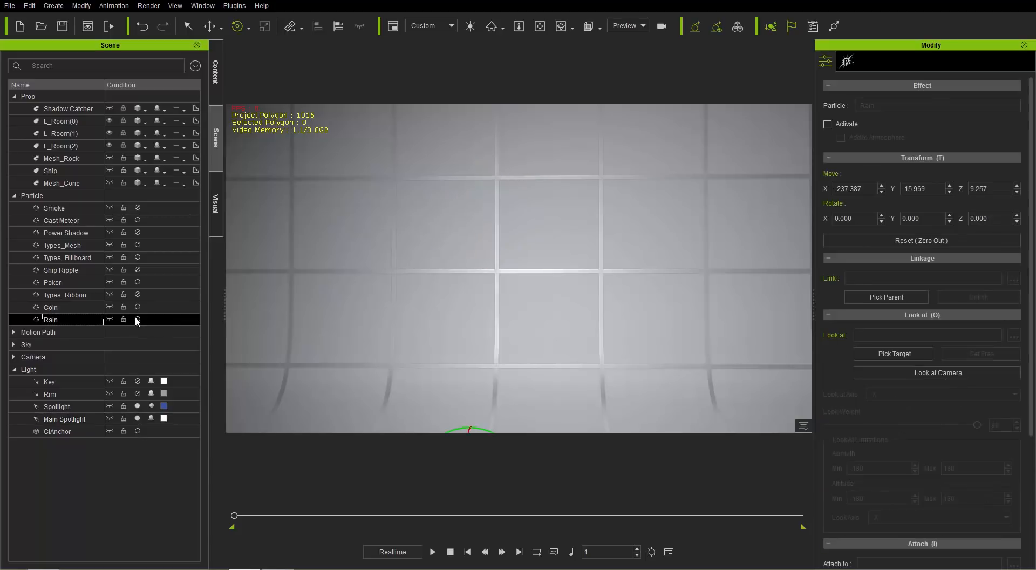
click(137, 283)
click(71, 270)
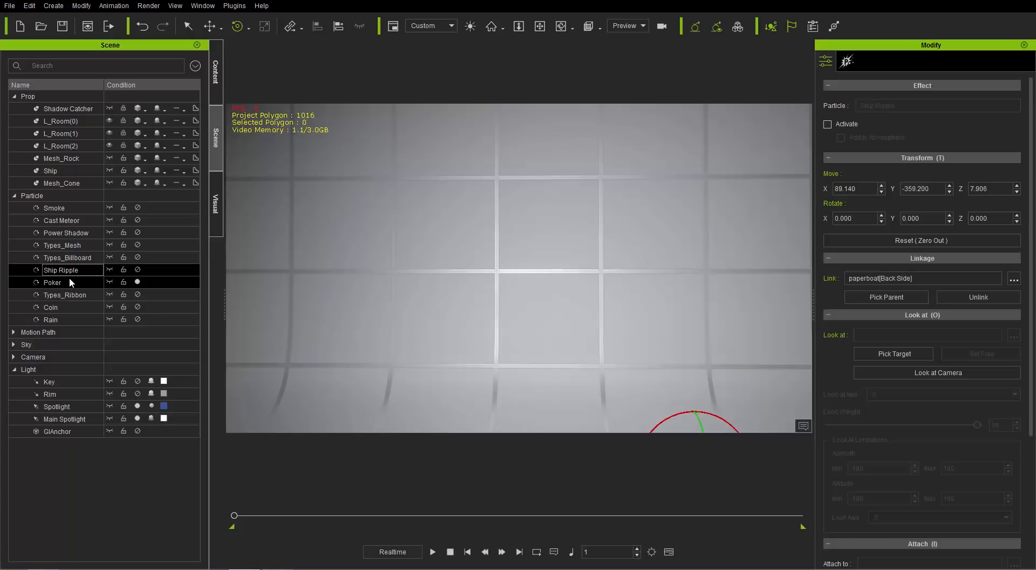
click(70, 280)
- Simulate the Poker particle and examine the flying playing cards and their shadows from different angles
middle_drag(509, 356, 508, 254)
key(p)
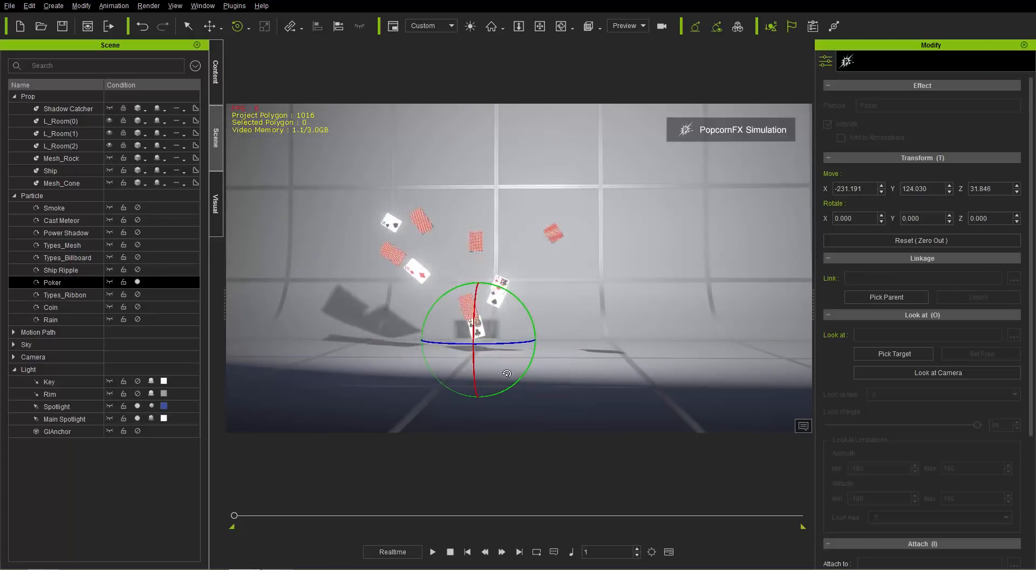
scroll(478, 284, up, 3)
middle_drag(467, 284, 530, 298)
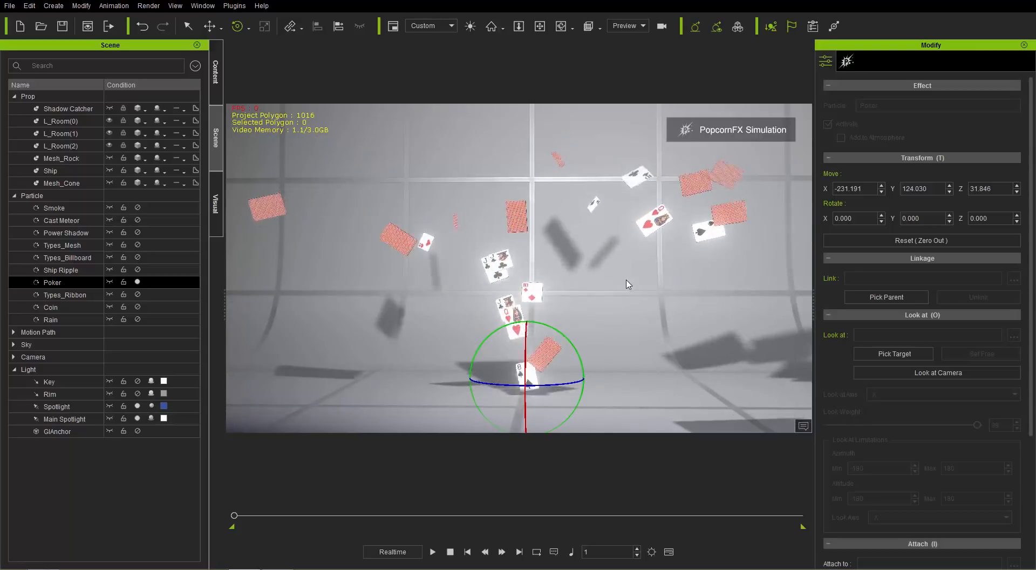
right_drag(566, 327, 713, 344)
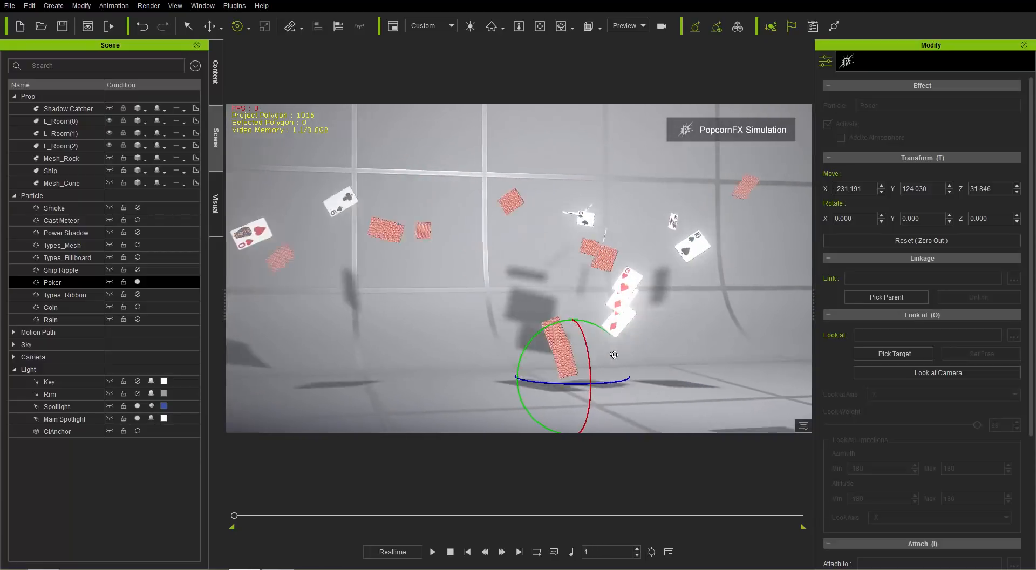
right_drag(609, 339, 585, 344)
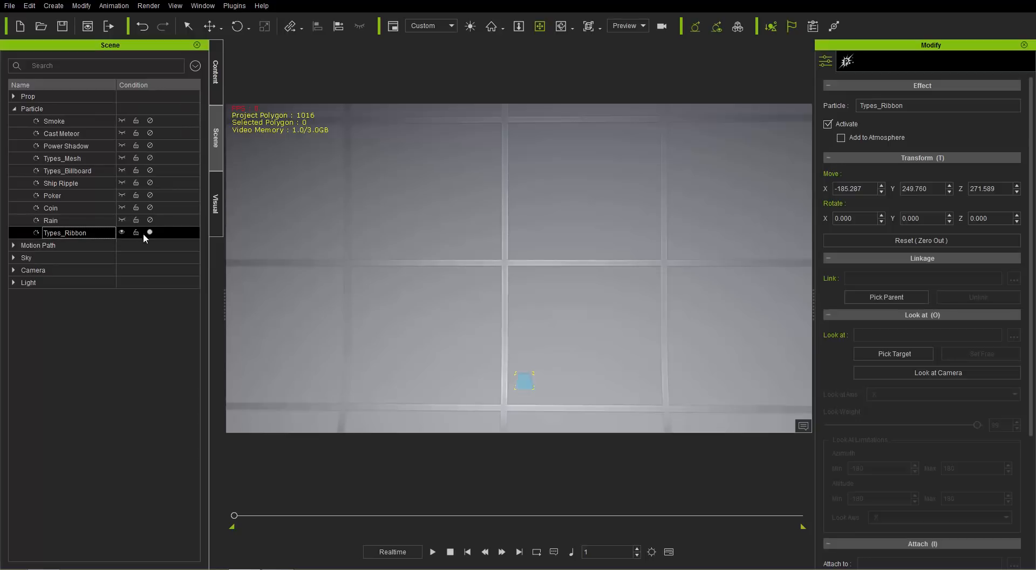
- Simulate the Types_Ribbon particle, view the ribbon from different sides, and stop the simulation
click(846, 61)
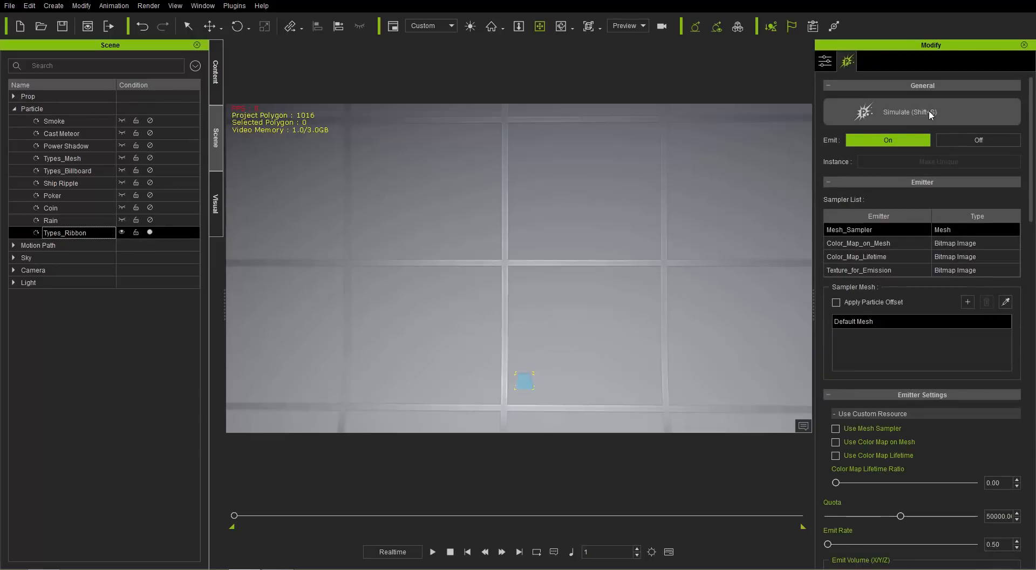
click(929, 112)
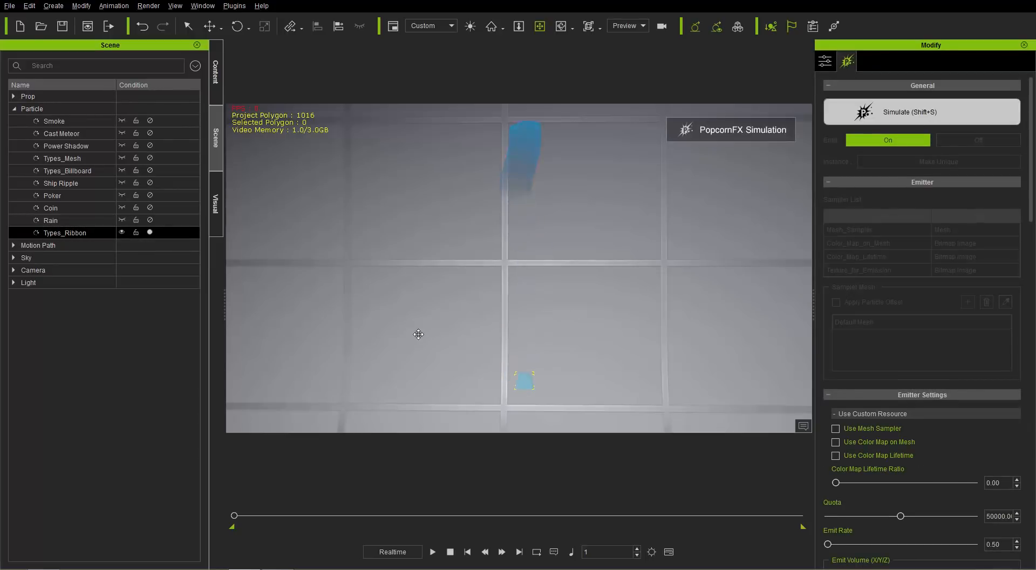
mouse_move(416, 335)
right_down()
mouse_move(545, 310)
mouse_move(659, 315)
mouse_move(409, 319)
right_up()
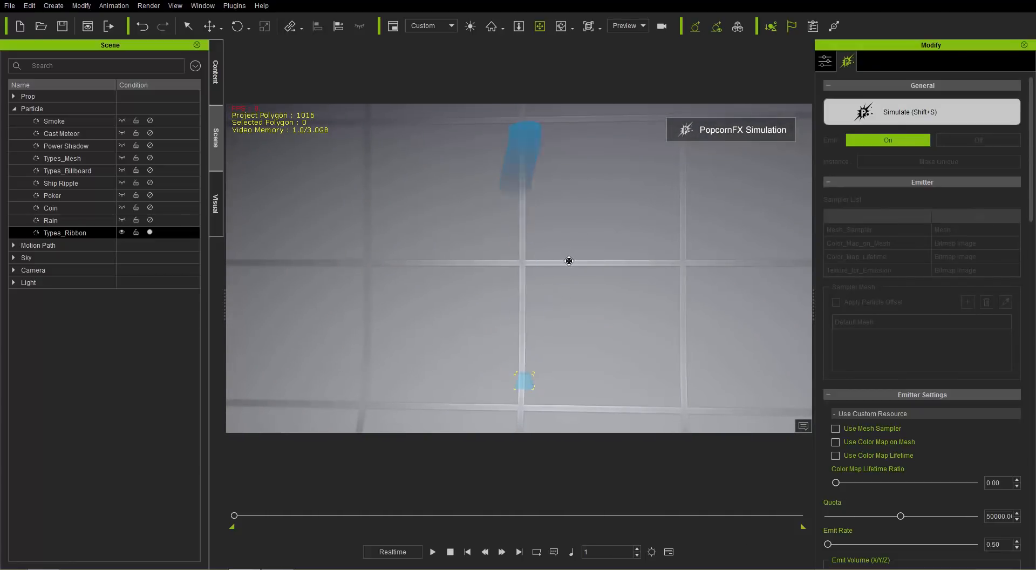
right_drag(636, 315, 697, 318)
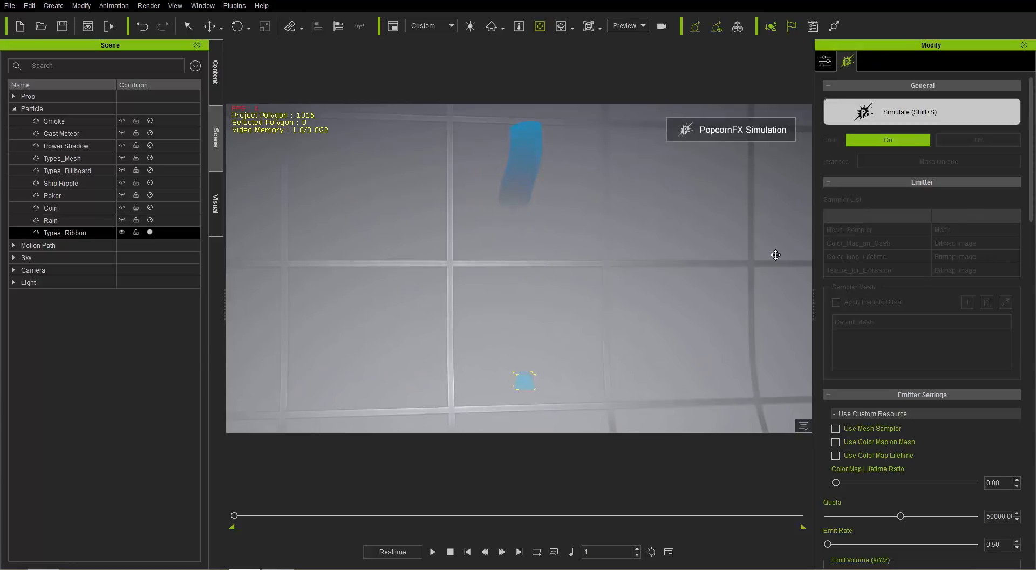
key(shift+s)
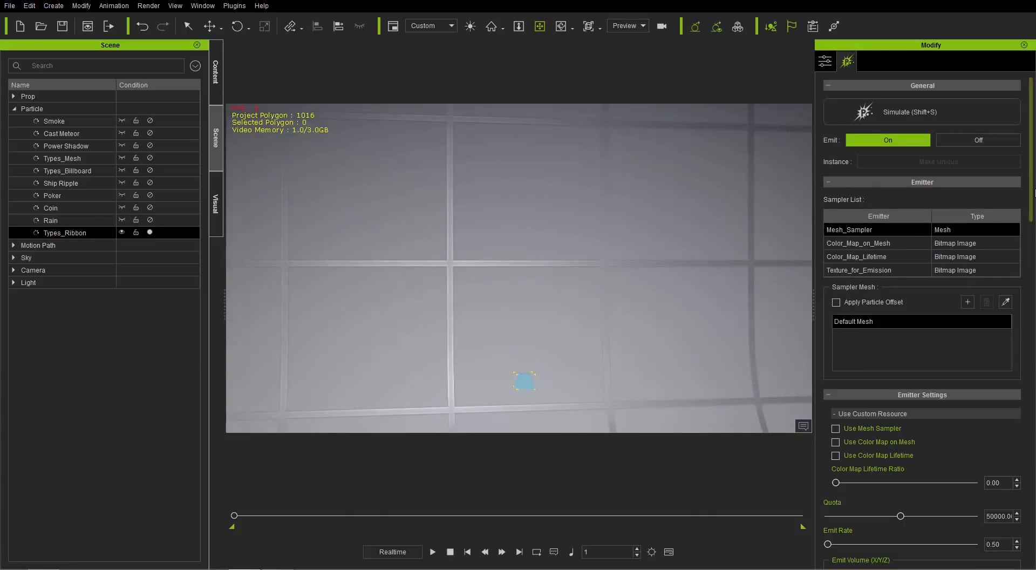
- Replace the diffuse texture of the Alpha_Blend_Unlit ribbon resource with New_T_1234 from the image folder in File Explorer
drag(1034, 173, 1032, 414)
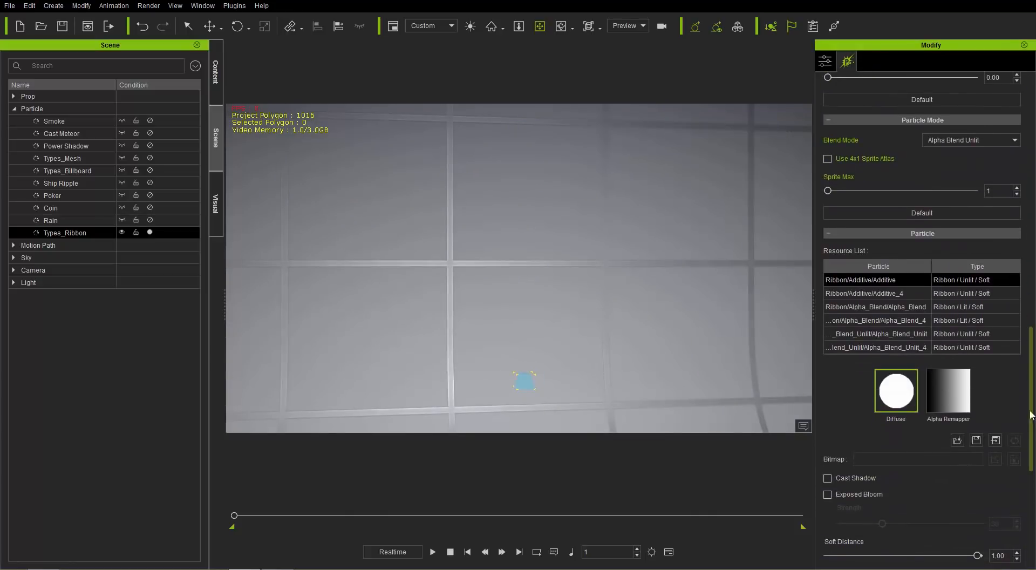
click(896, 307)
click(898, 319)
click(903, 332)
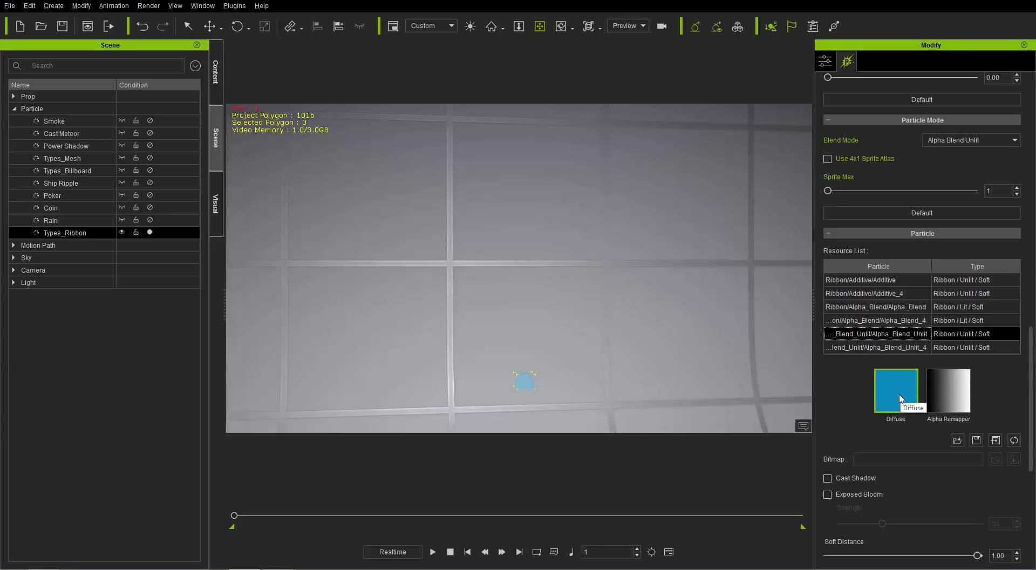
key(alt+Tab)
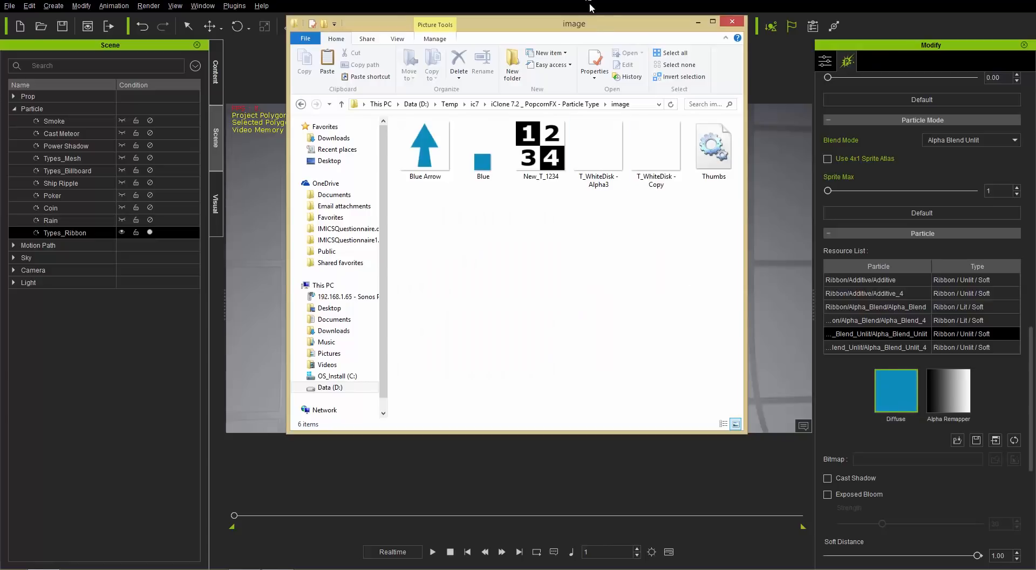
drag(592, 28, 415, 98)
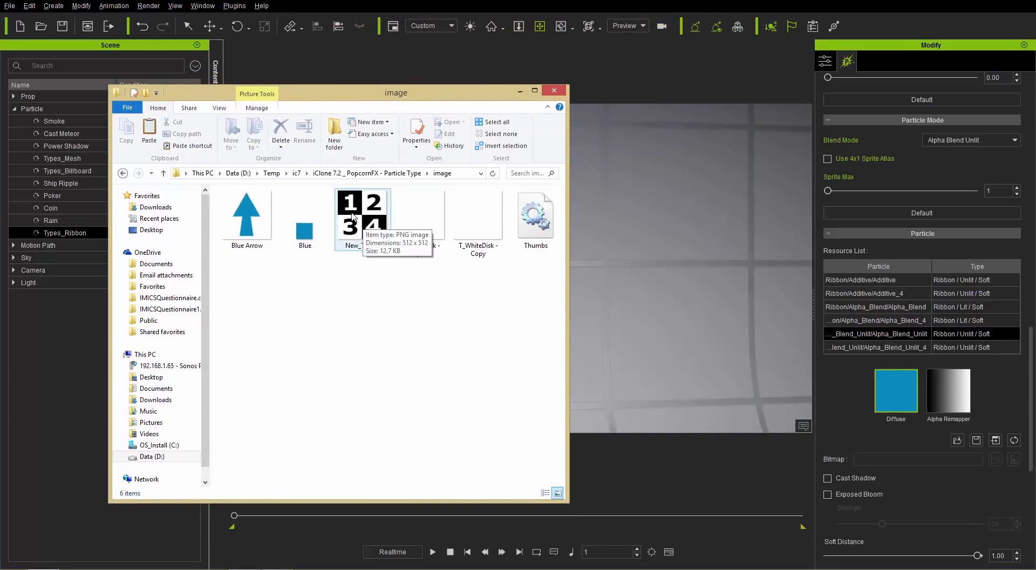
drag(354, 209, 899, 404)
click(742, 1)
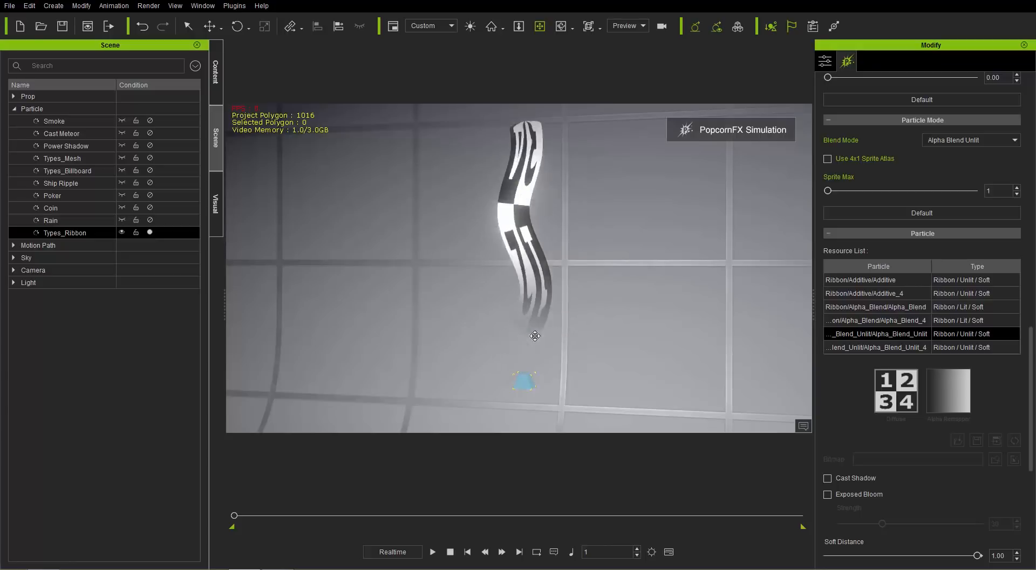
- Examine how the numbered texture stretches along the simulated ribbon from different angles
right_drag(479, 339, 614, 334)
right_drag(463, 338, 430, 338)
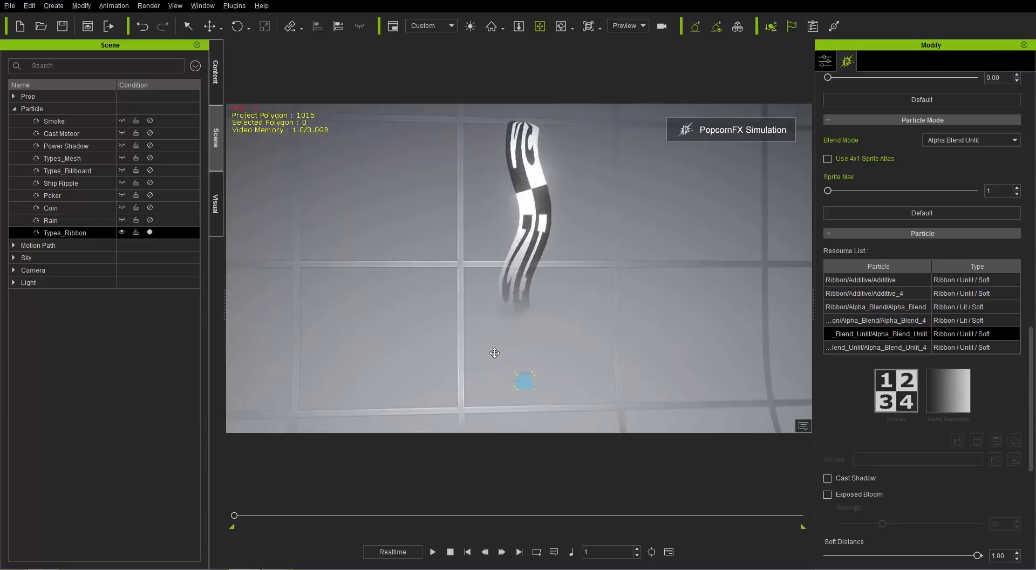
right_drag(494, 353, 481, 338)
right_drag(611, 383, 614, 394)
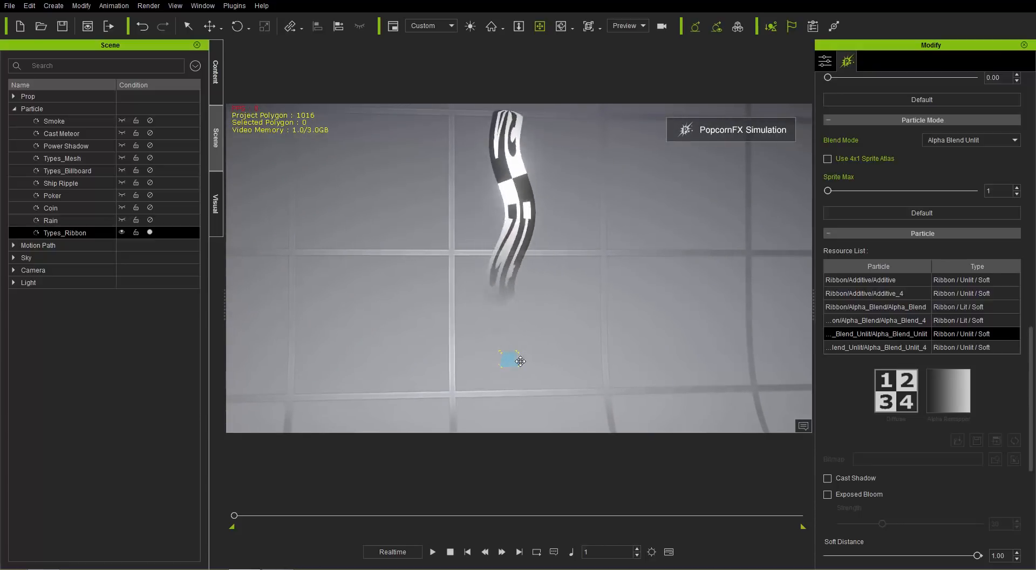
- Move the Types_Ribbon particle back and forth along its X axis while it simulates
key(w)
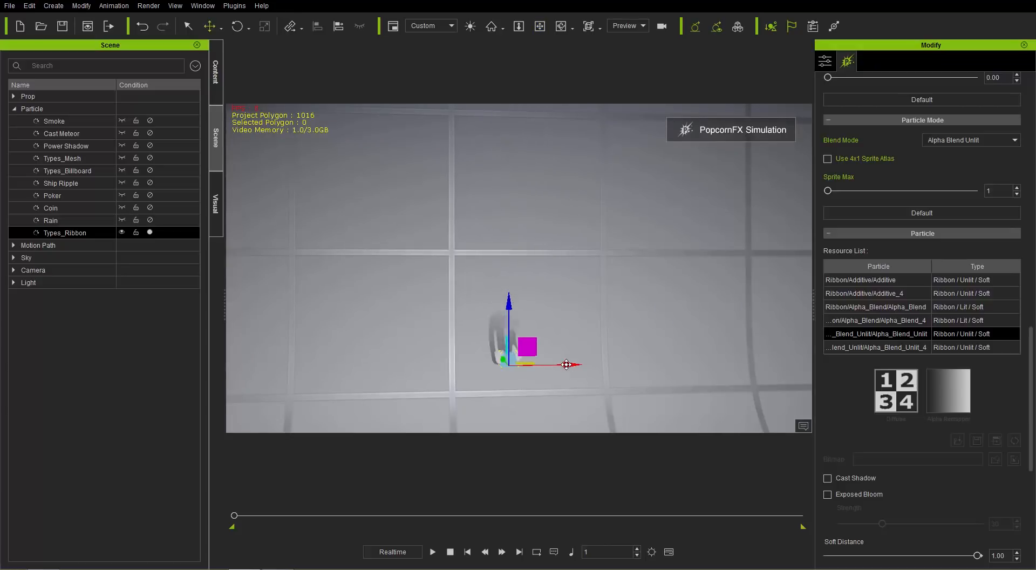
drag(566, 365, 468, 359)
drag(666, 326, 523, 309)
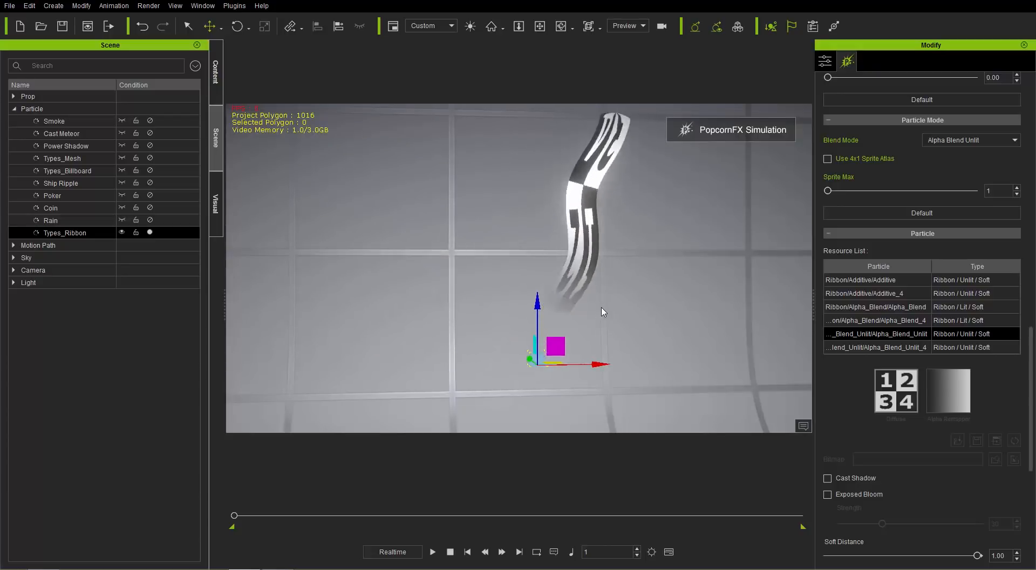
key(e)
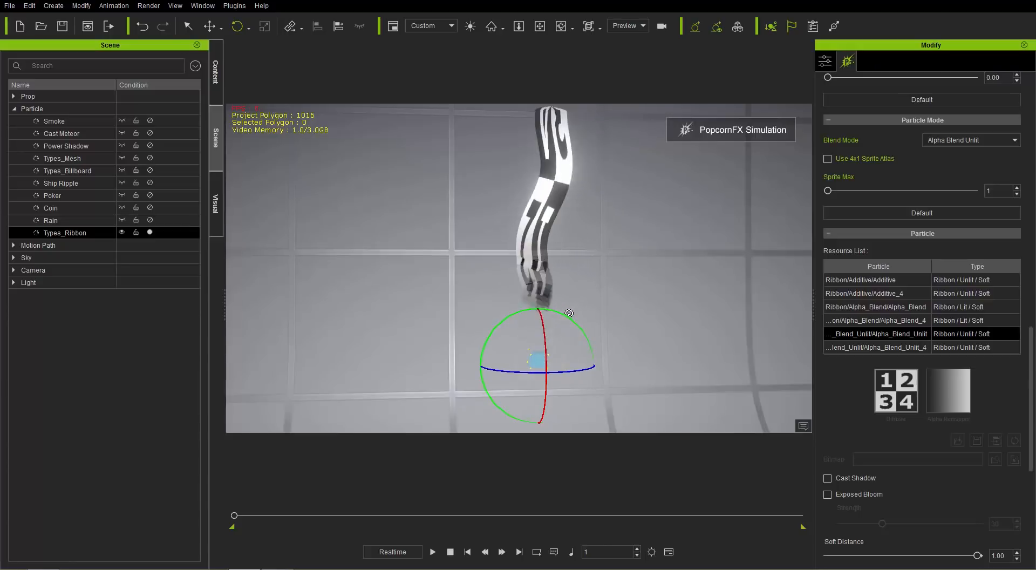
- Activate the Power Shadow particle, deactivate Types_Ribbon, and select Power Shadow for inspection
double_click(74, 151)
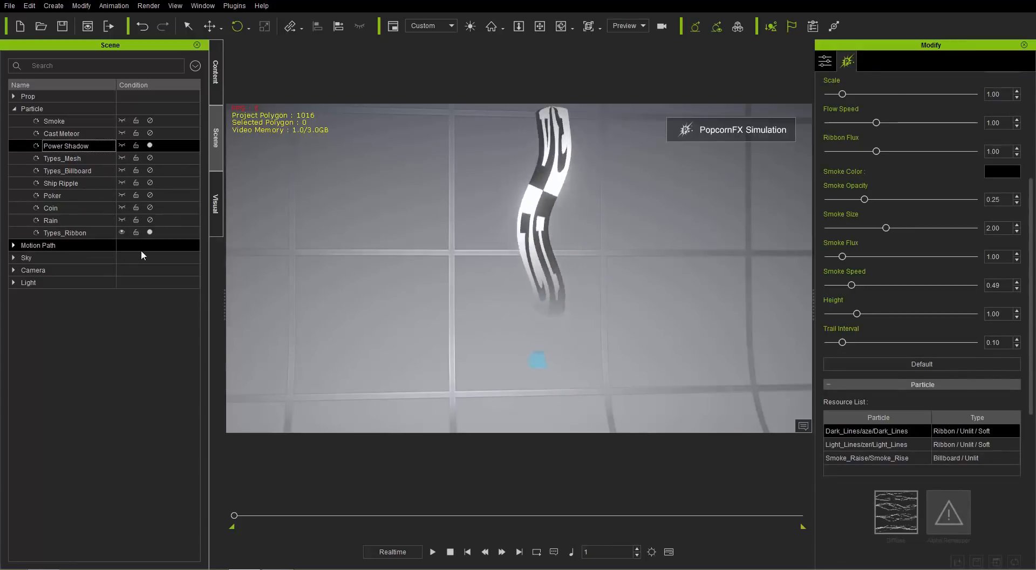
click(151, 232)
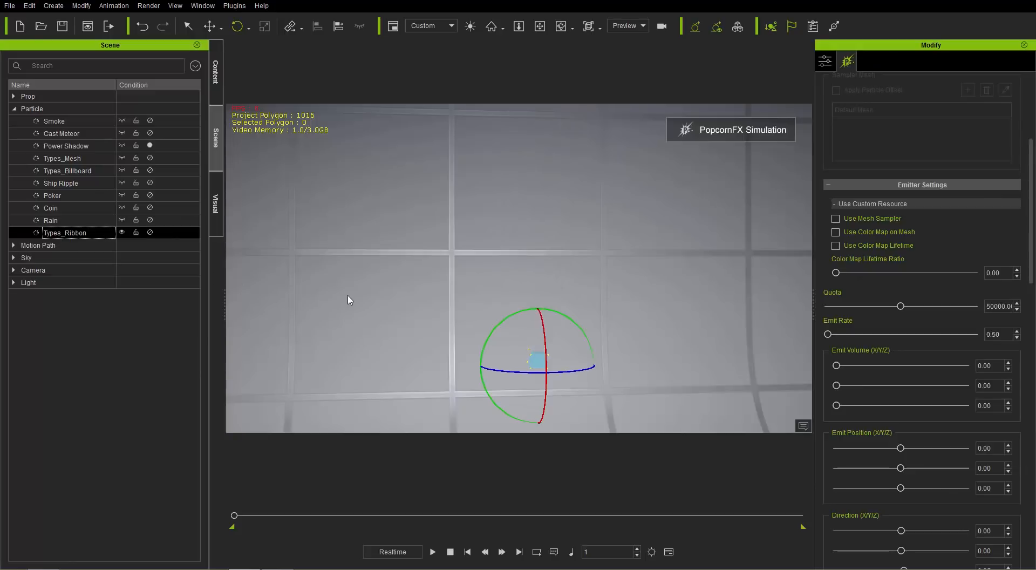
middle_drag(371, 339, 520, 204)
right_drag(520, 204, 545, 238)
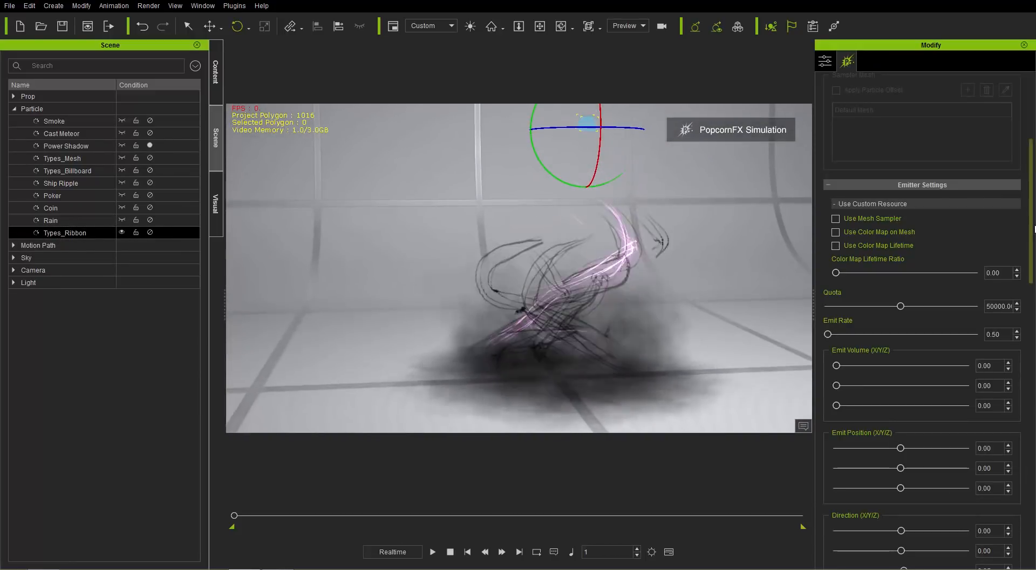
scroll(922, 324, down, 5)
scroll(922, 323, down, 9)
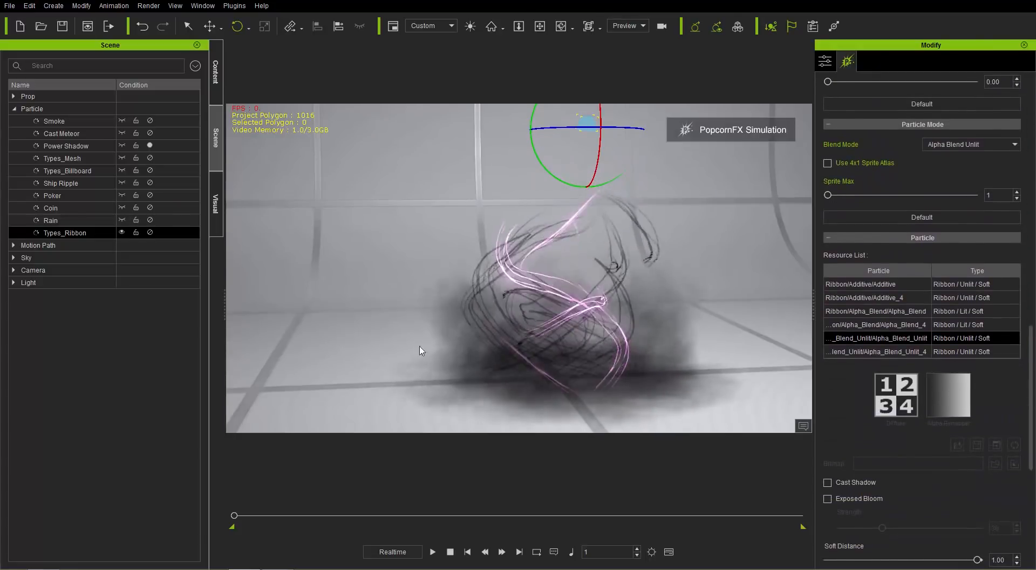
click(76, 148)
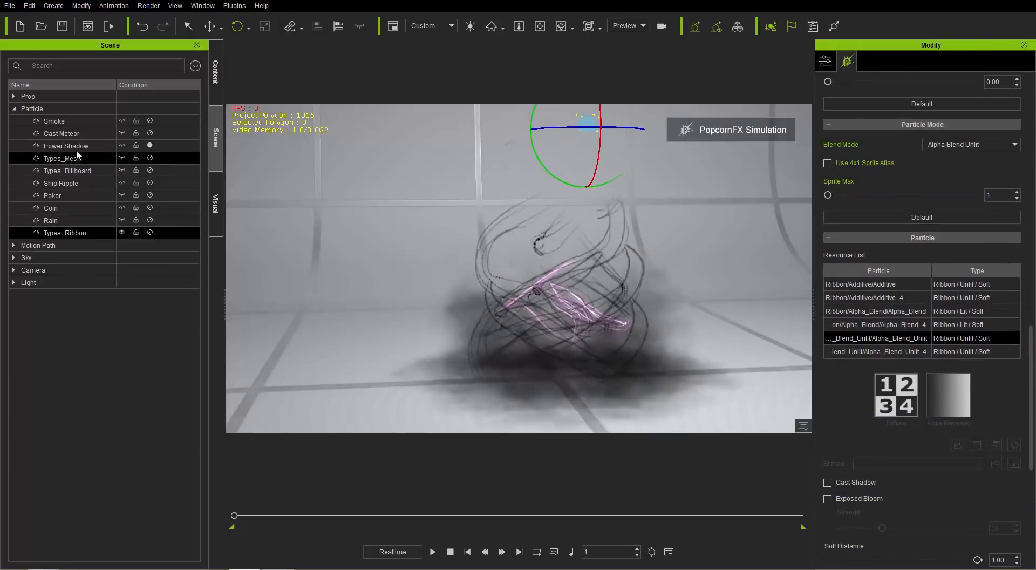
click(76, 147)
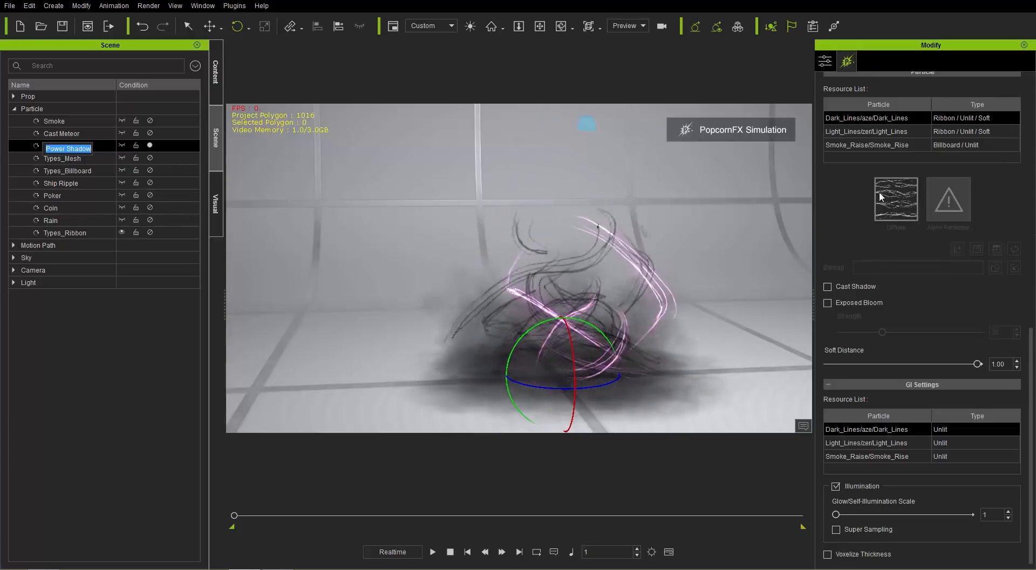
- Inspect the Smoke_Rise, Light_Lines and Dark_Lines resources of the Power Shadow particle and their textures
mouse_move(489, 354)
right_down()
mouse_move(642, 348)
mouse_move(499, 350)
right_up()
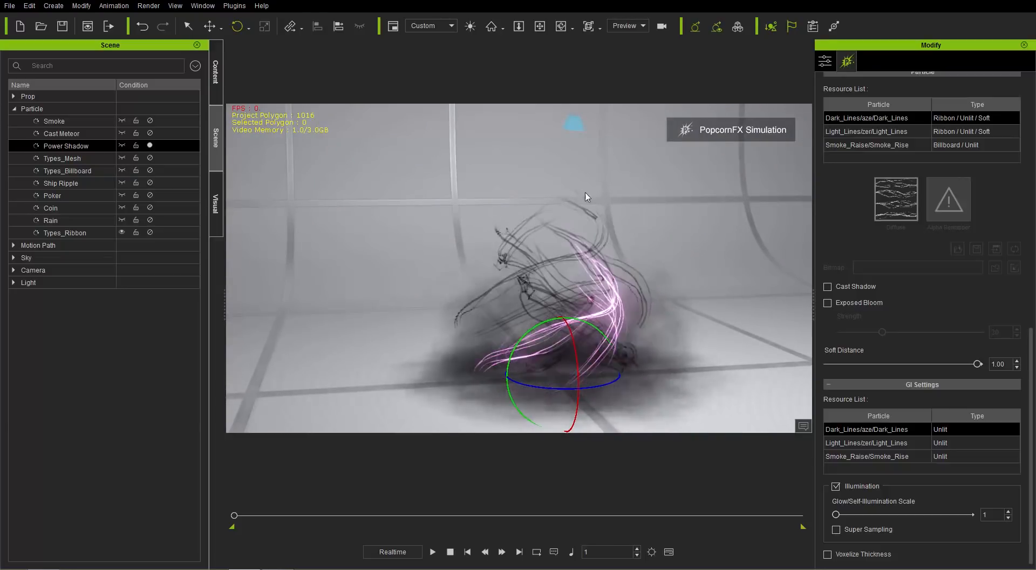
click(870, 144)
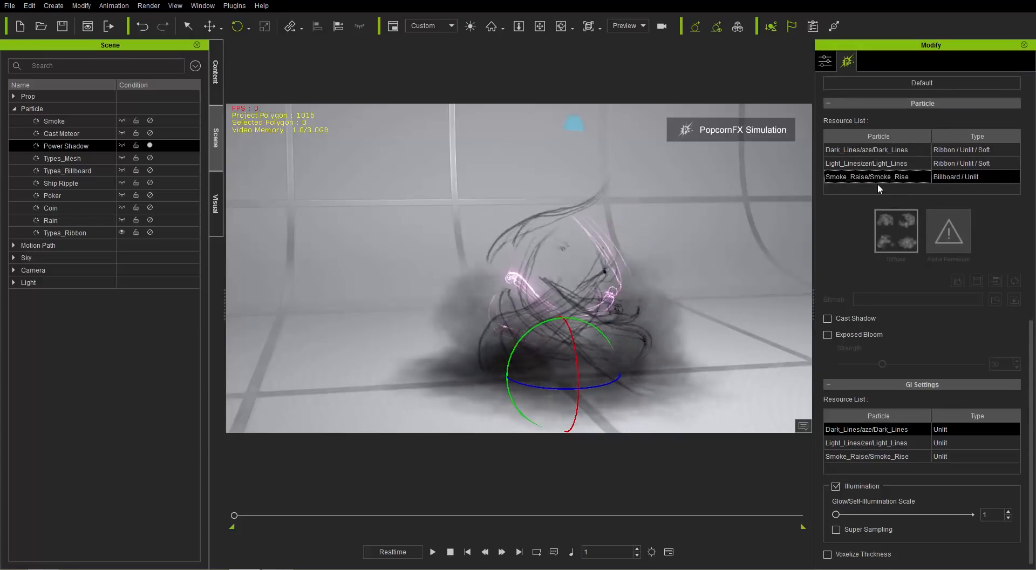
click(882, 163)
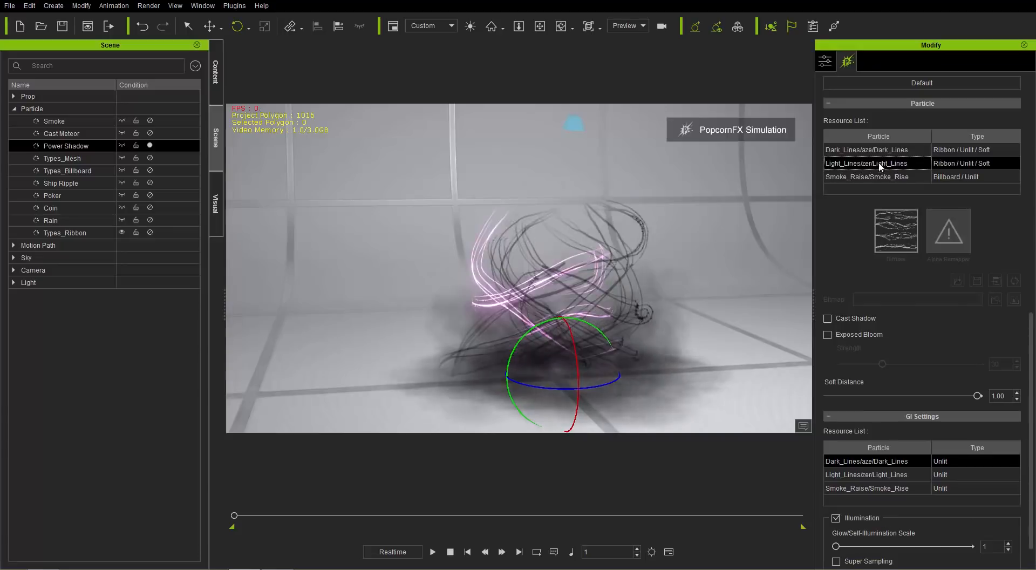
click(880, 151)
click(881, 164)
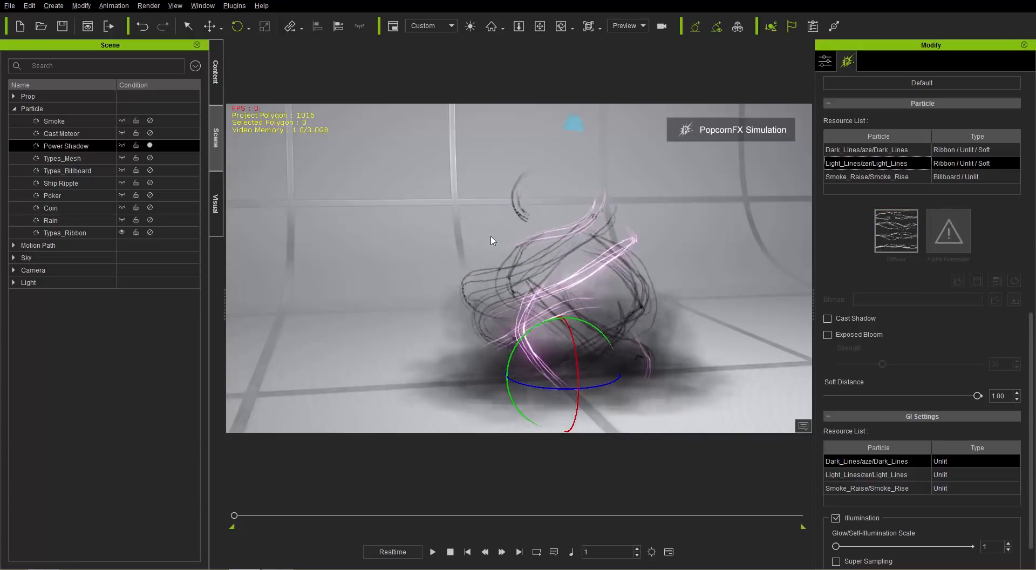
- Examine the swirling ribbons and smoke of the simulated Power Shadow particle from different angles
right_drag(490, 240, 534, 235)
middle_drag(534, 235, 548, 263)
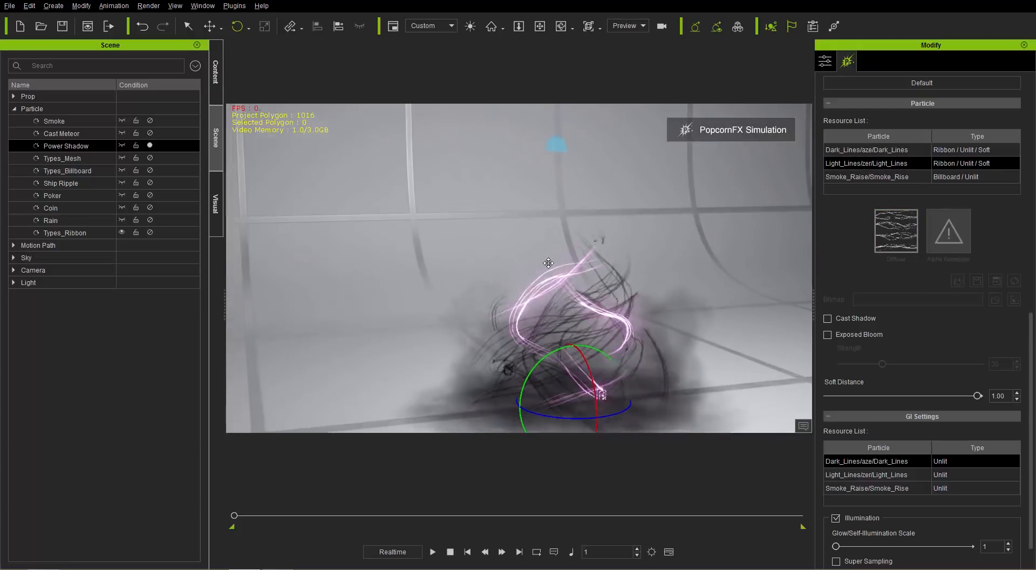
right_drag(548, 263, 545, 216)
middle_drag(577, 295, 563, 252)
right_drag(563, 252, 399, 329)
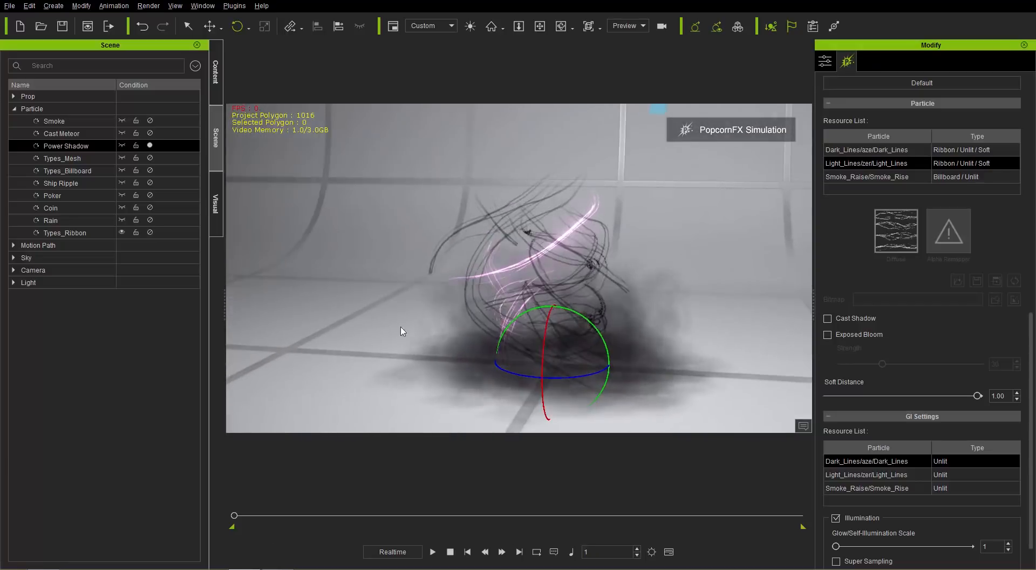
- Browse the particle templates in PopcornFX Library 40's 2_Magic folder to locate Power Shadow
click(215, 75)
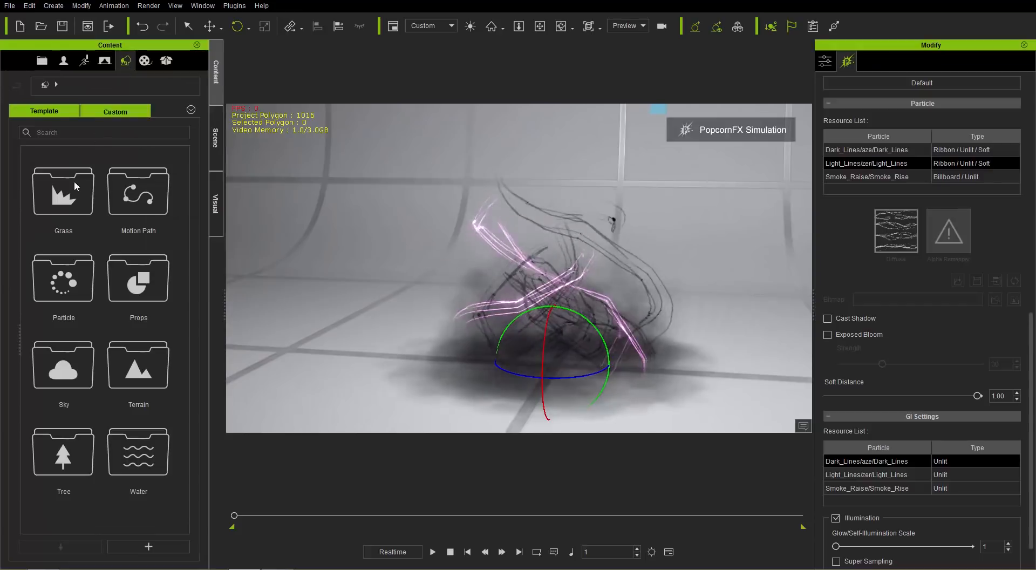
double_click(68, 278)
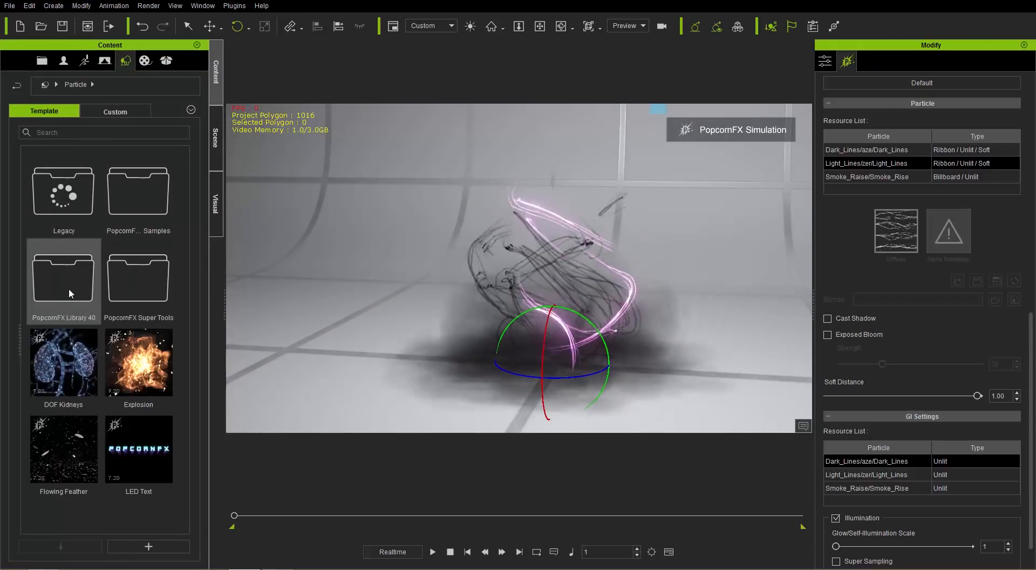
double_click(69, 287)
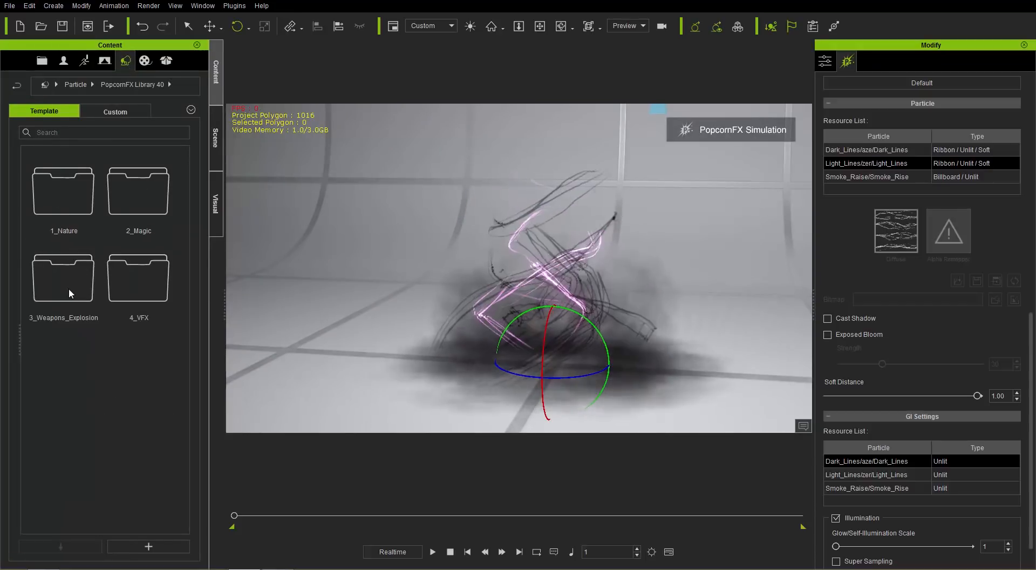
double_click(127, 193)
drag(183, 225, 185, 380)
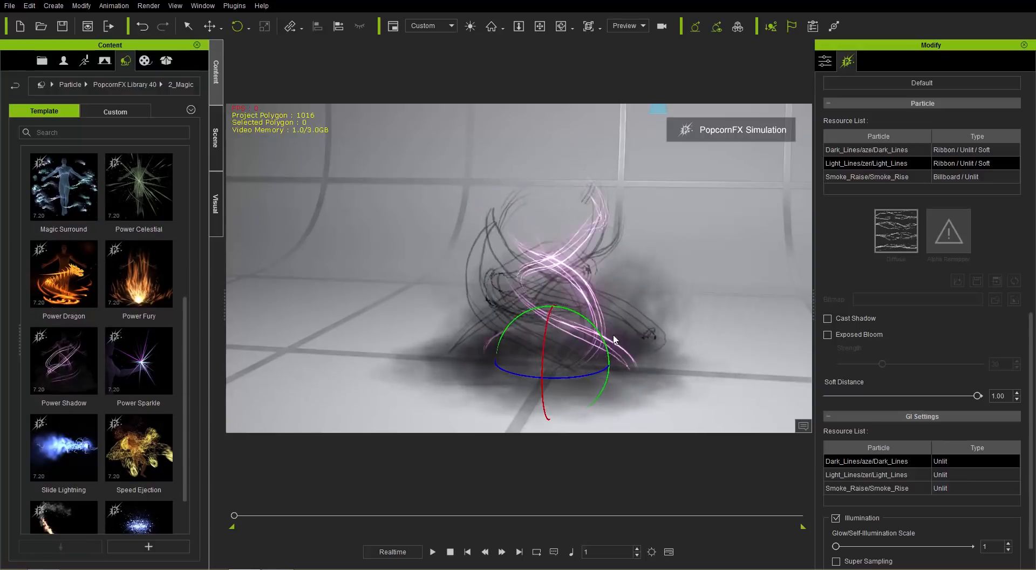
right_drag(400, 321, 653, 318)
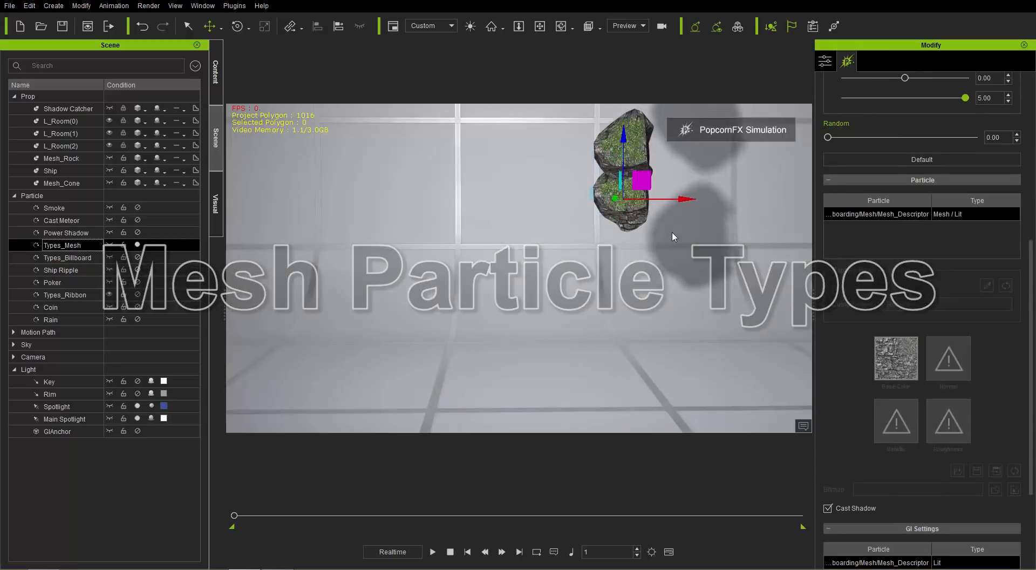
- Examine the rocks emitted by the simulated Types_Mesh particle and their shadows from different angles
right_drag(672, 231, 464, 343)
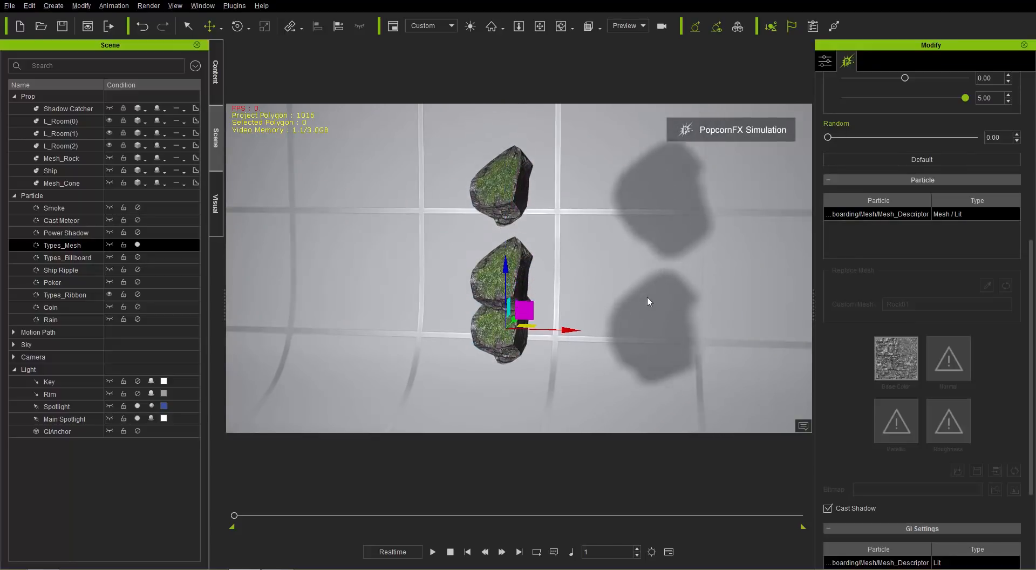
right_drag(648, 300, 551, 362)
middle_drag(550, 358, 552, 328)
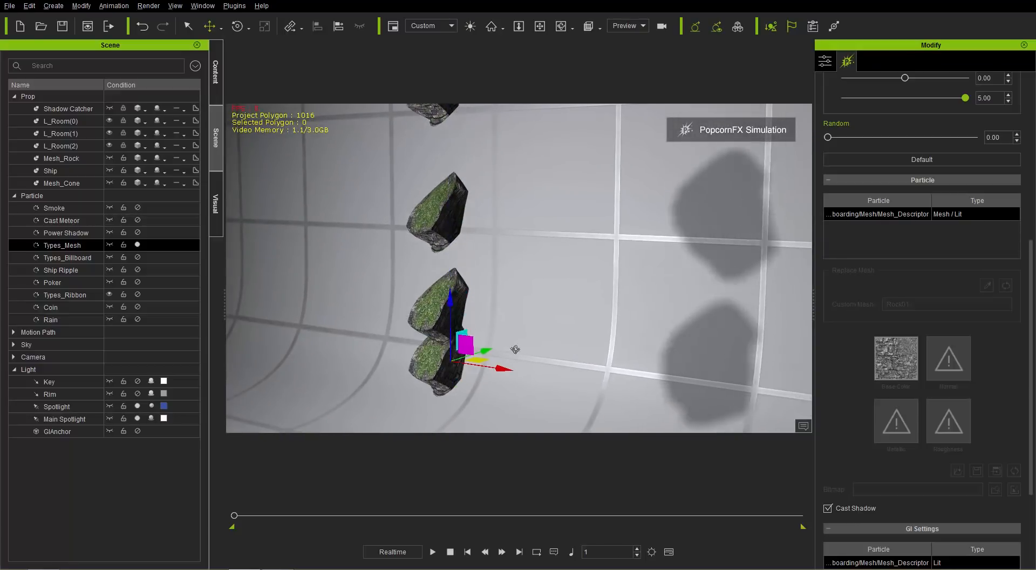
right_drag(515, 350, 549, 339)
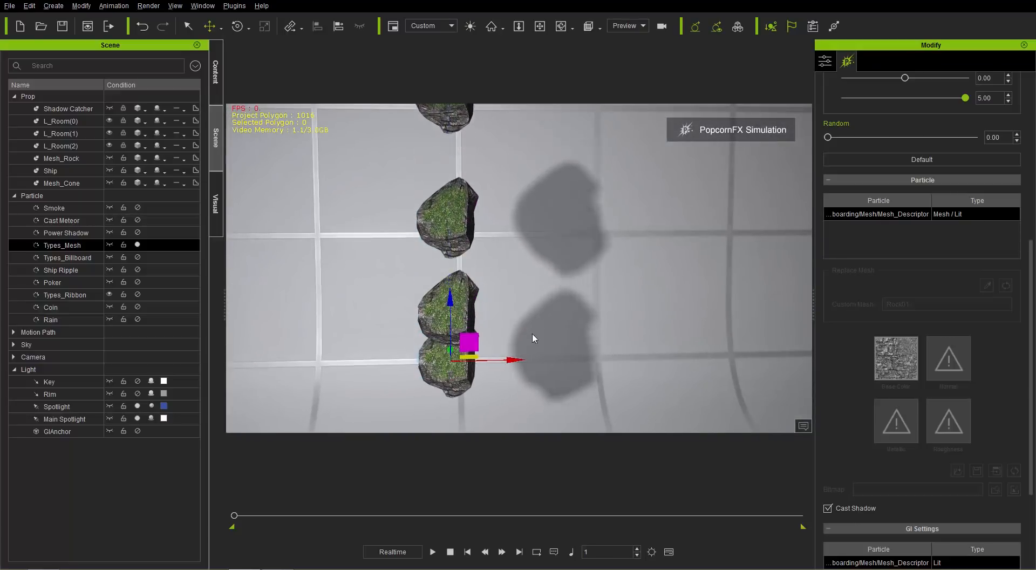
- Stop the Types_Mesh particle simulation and unhide the Mesh_Cone prop
mouse_move(346, 339)
right_down()
mouse_move(430, 344)
mouse_move(340, 342)
right_up()
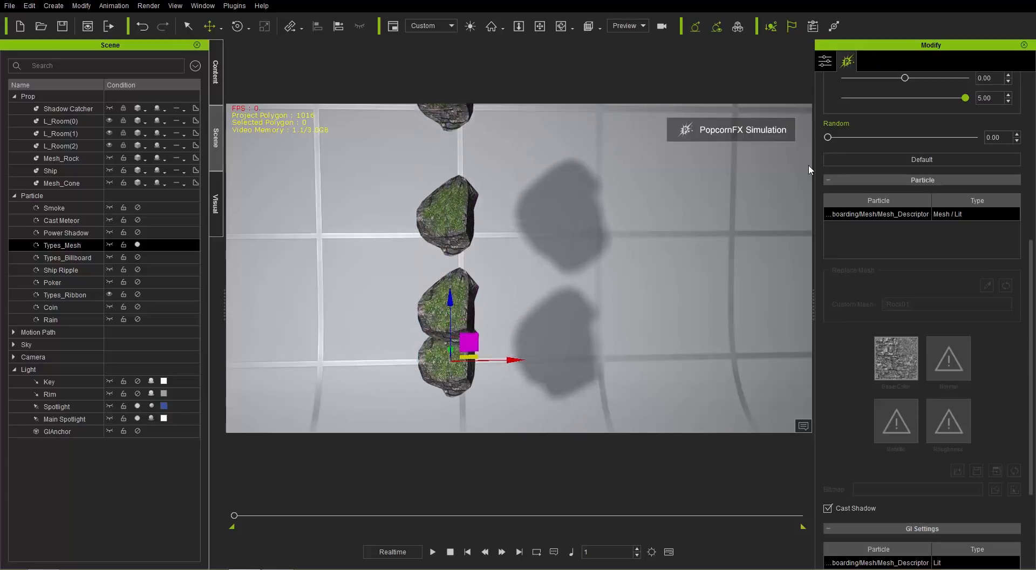
key(space)
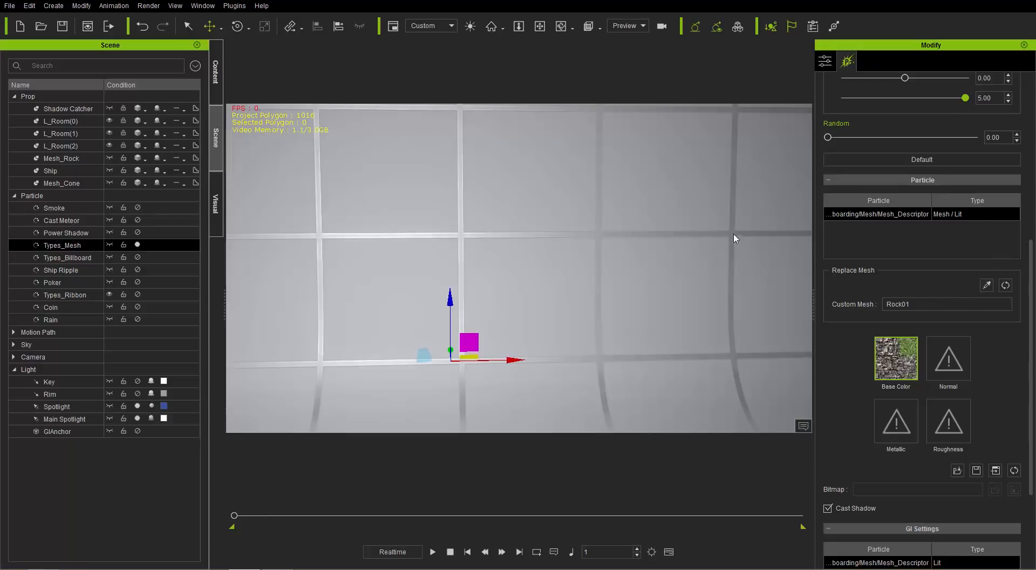
click(110, 184)
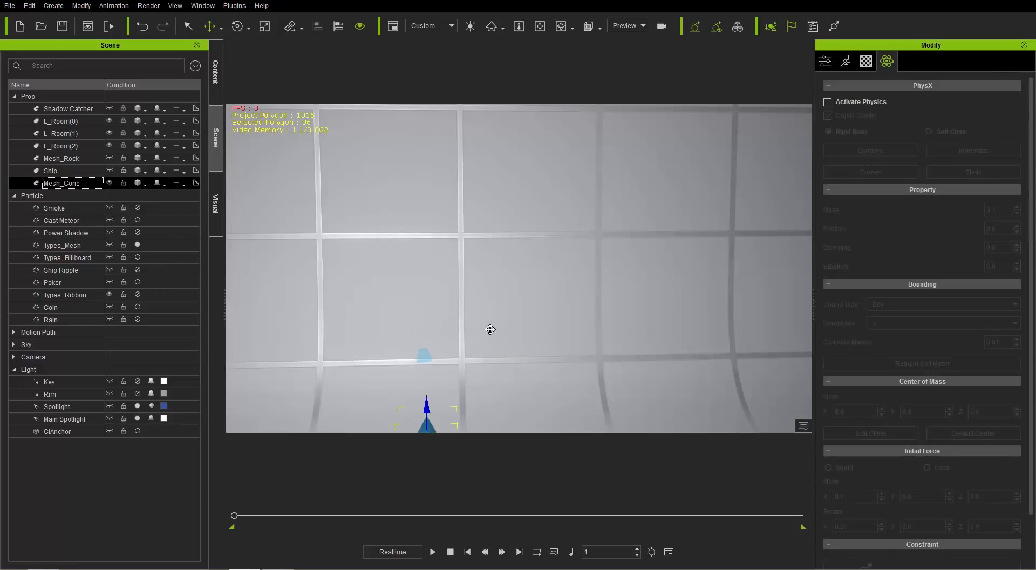
middle_drag(490, 329, 508, 268)
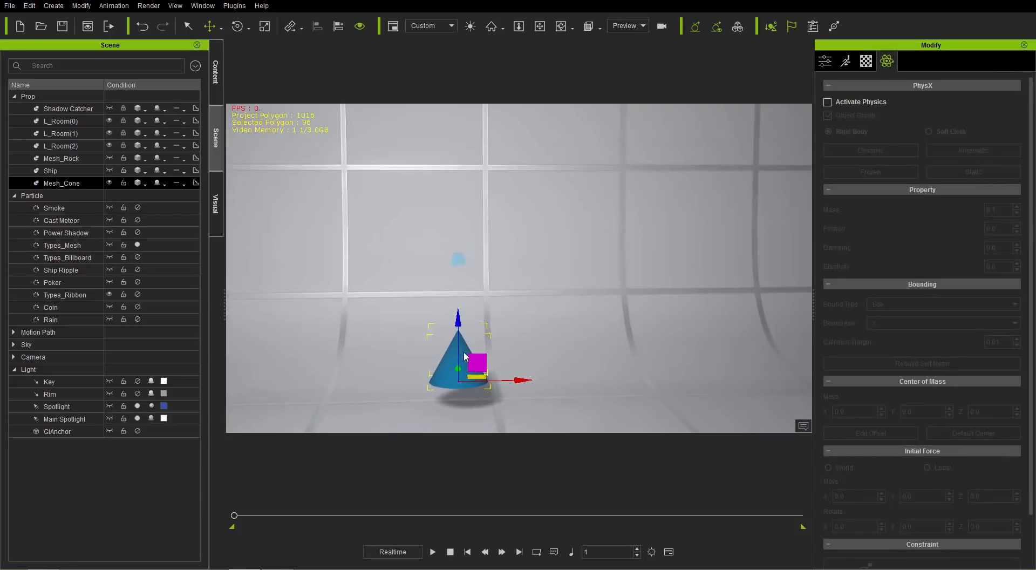
click(51, 6)
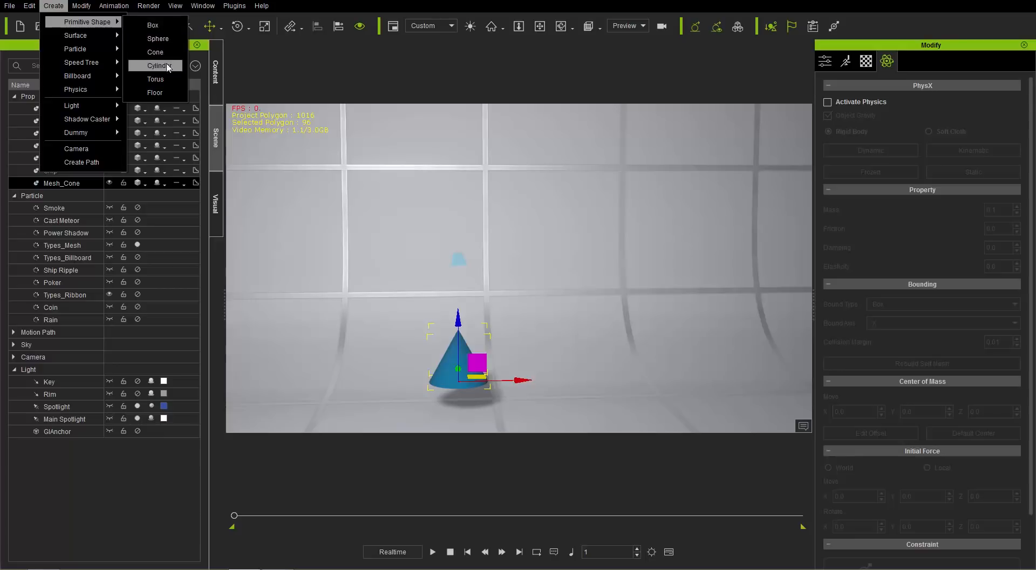
mouse_move(182, 1)
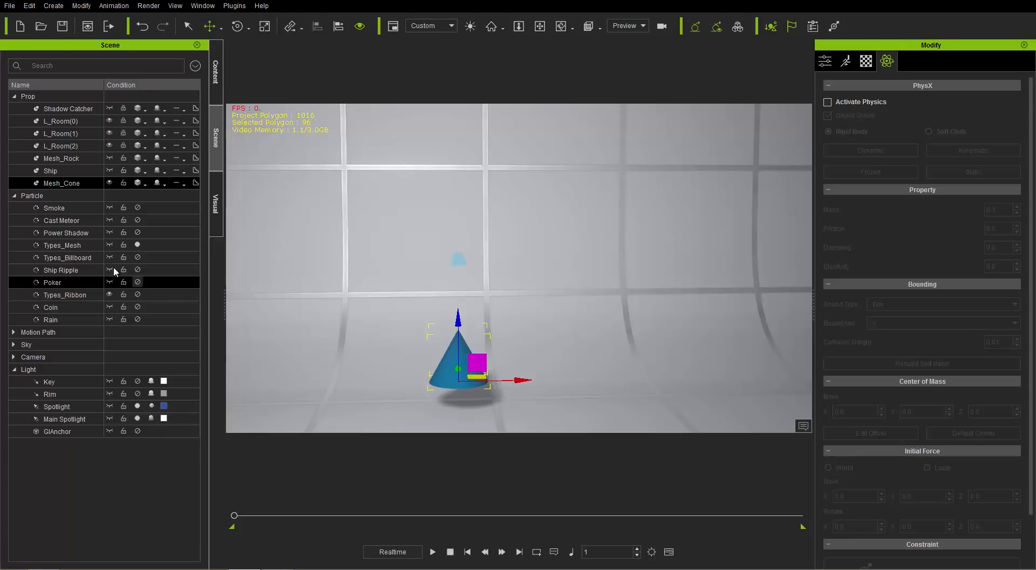
- Replace the Types_Mesh particle's mesh with Mesh_Cone and examine the simulated cones and their shadows from different angles
click(74, 245)
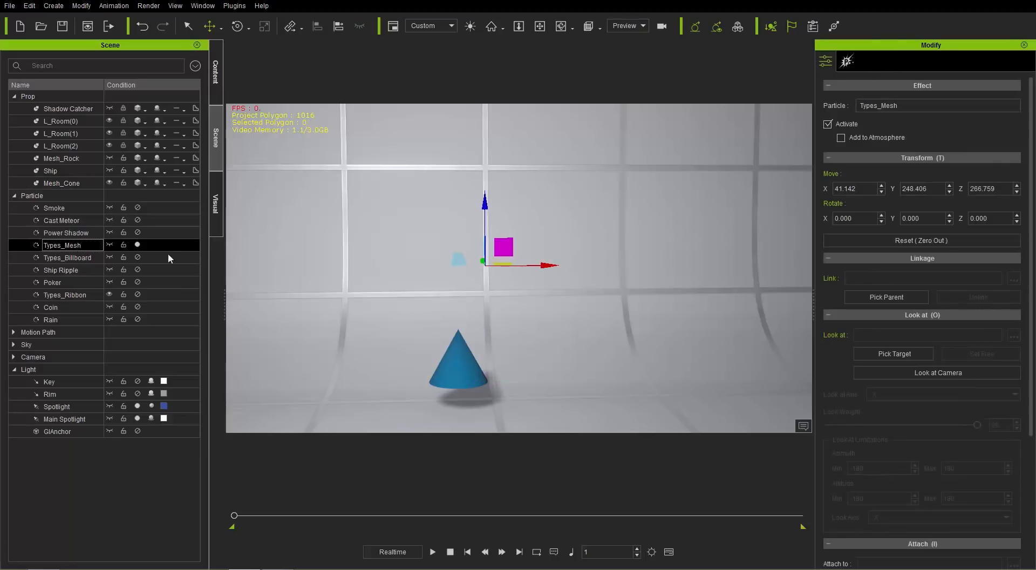
click(846, 61)
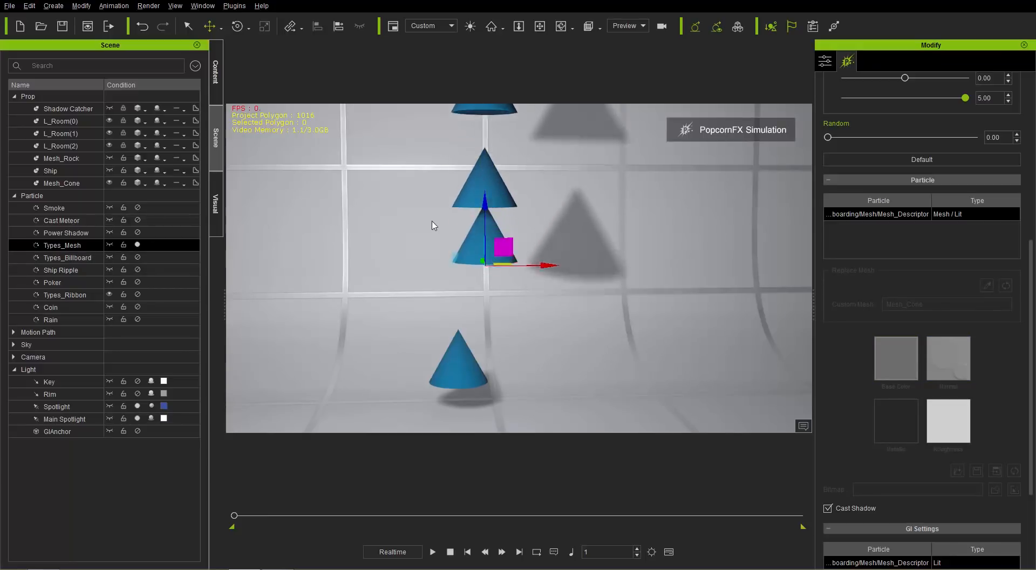
middle_drag(432, 224, 458, 335)
right_drag(464, 362, 701, 270)
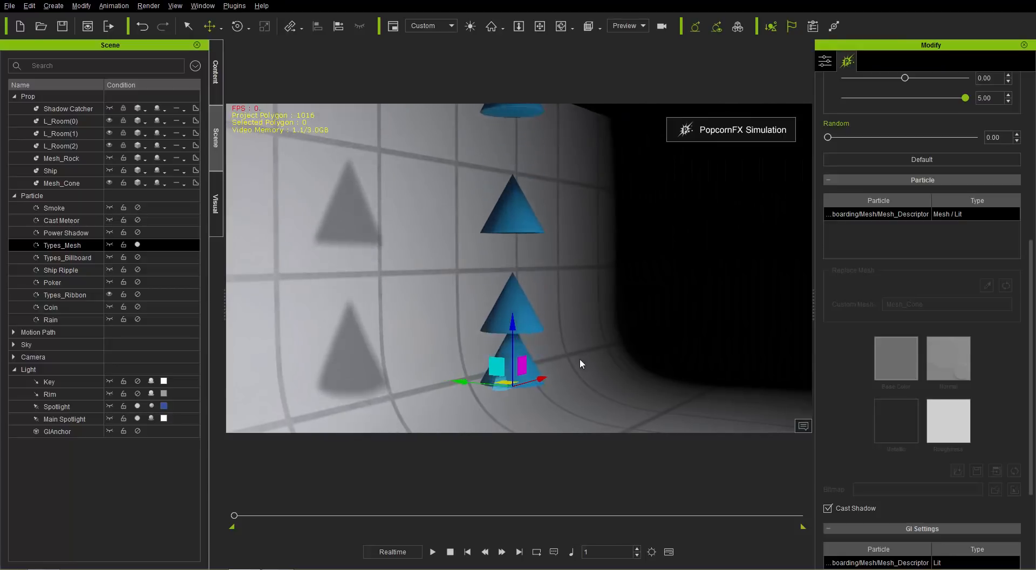
right_drag(579, 358, 367, 308)
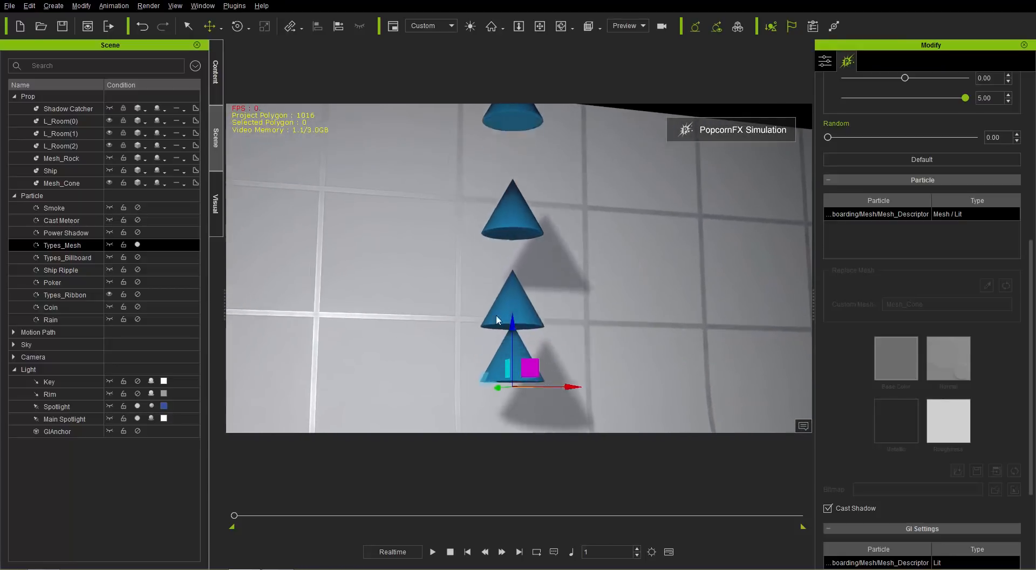
right_drag(561, 313, 419, 322)
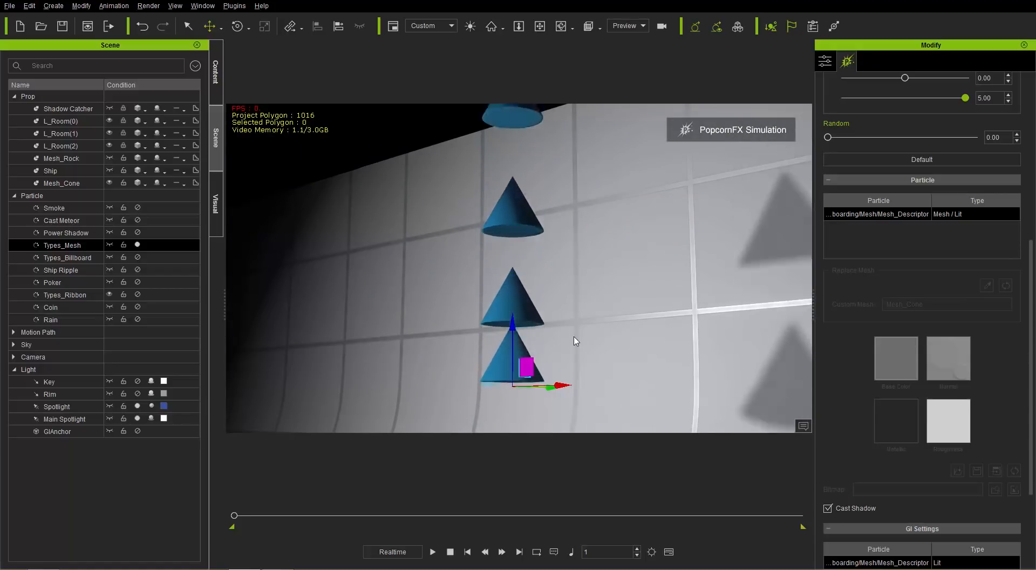
right_drag(558, 307, 571, 338)
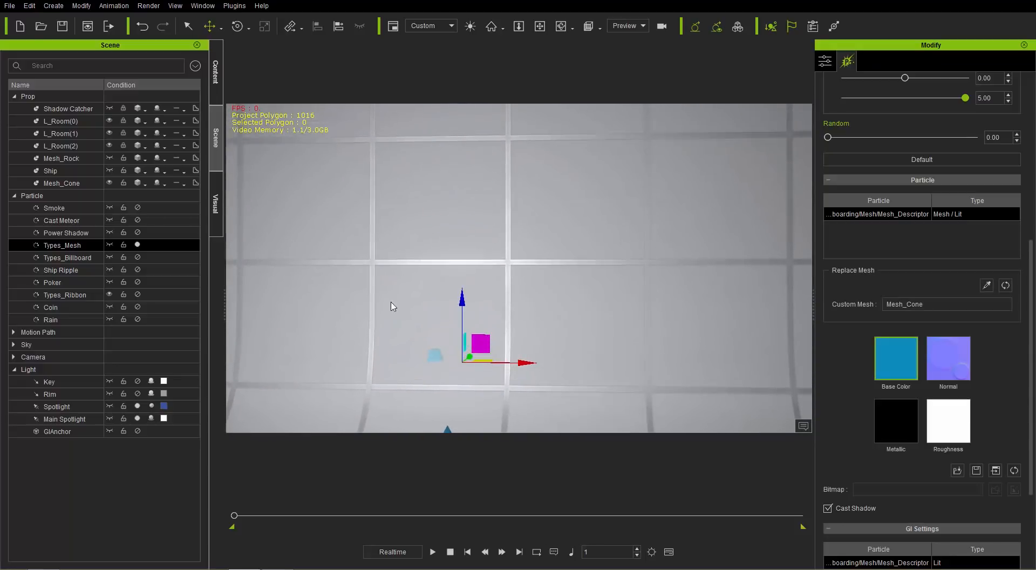
- Deactivate the Types_Mesh particle and activate the Cast Meteor particle
click(77, 220)
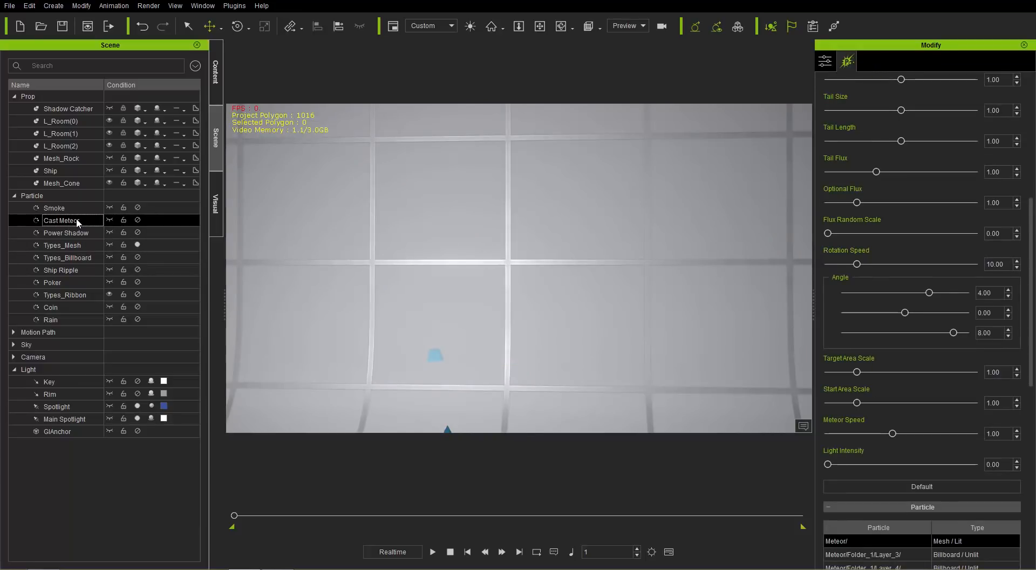
click(138, 244)
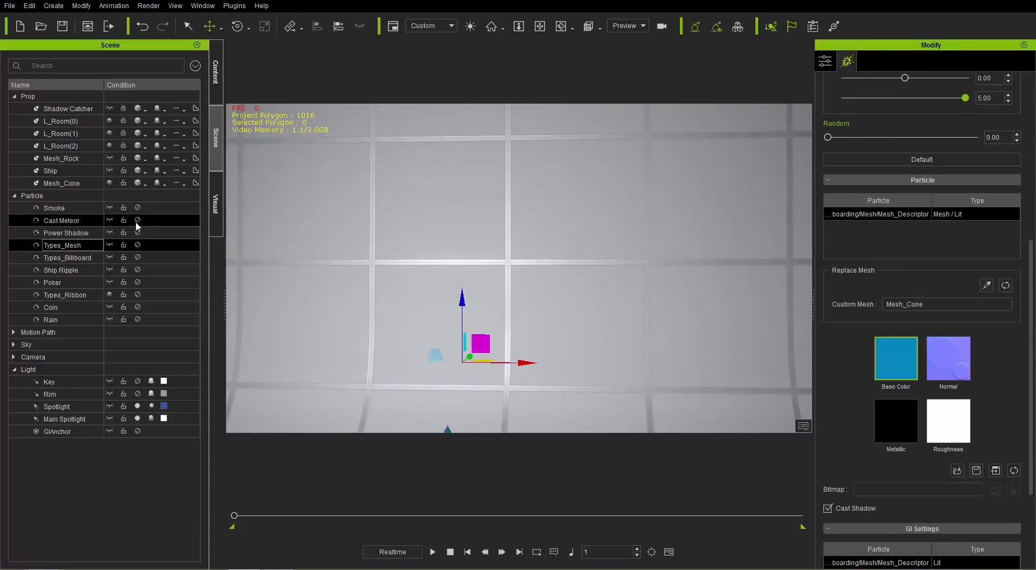
click(137, 220)
click(110, 212)
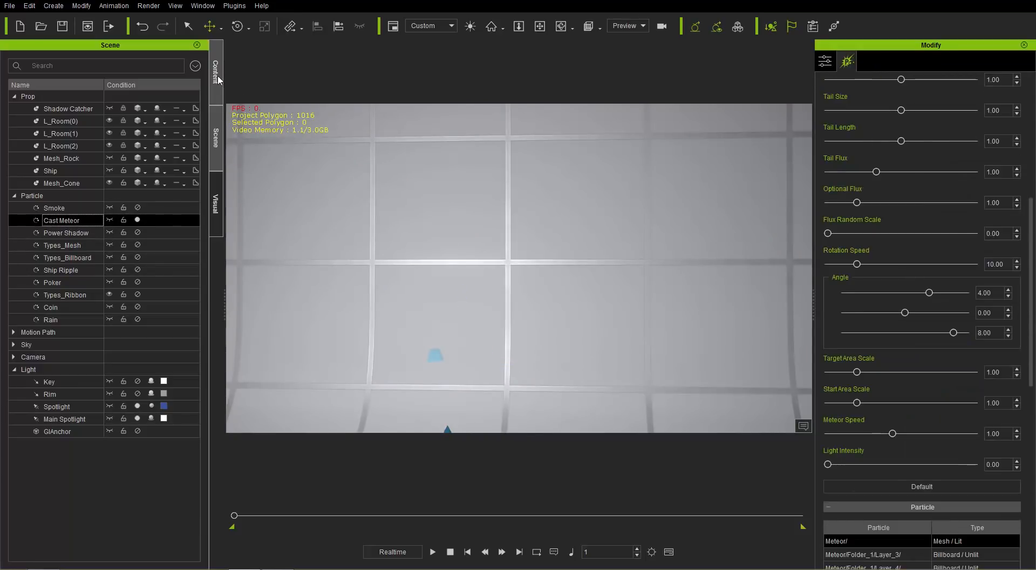
- Locate the Cast Meteor template in PopcornFX Library 40's 2_Magic folder
click(216, 72)
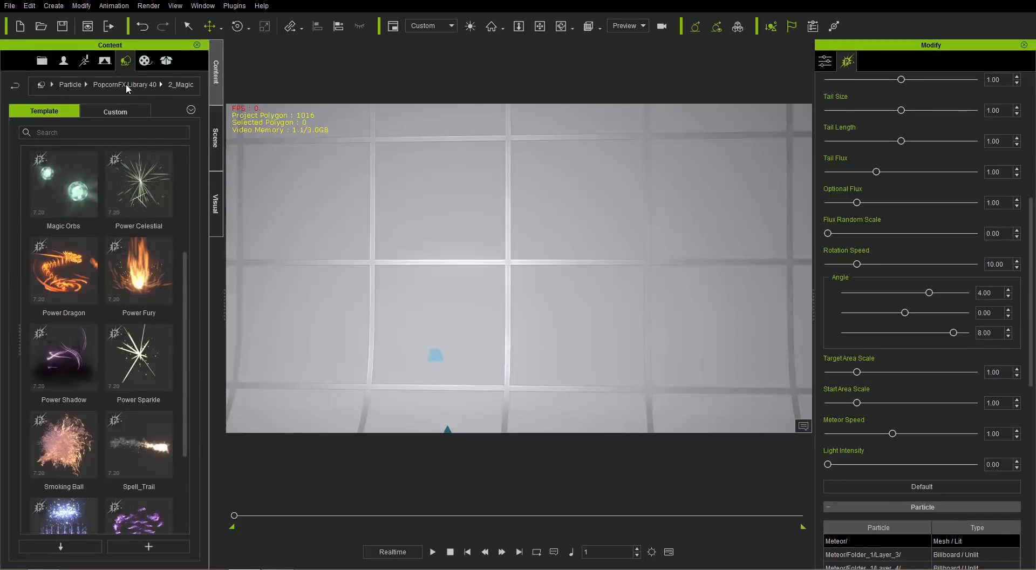
drag(186, 316, 181, 218)
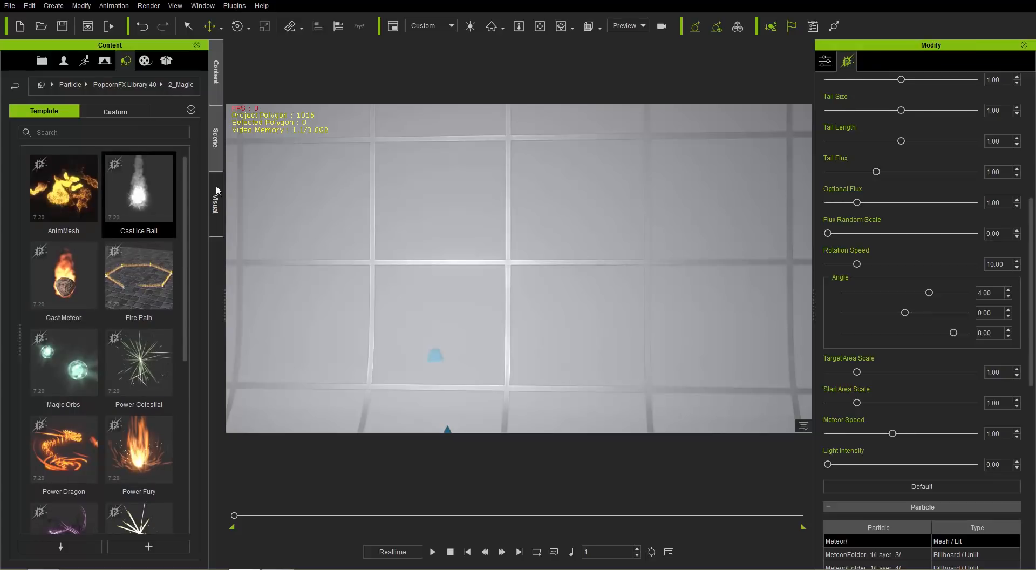
click(215, 139)
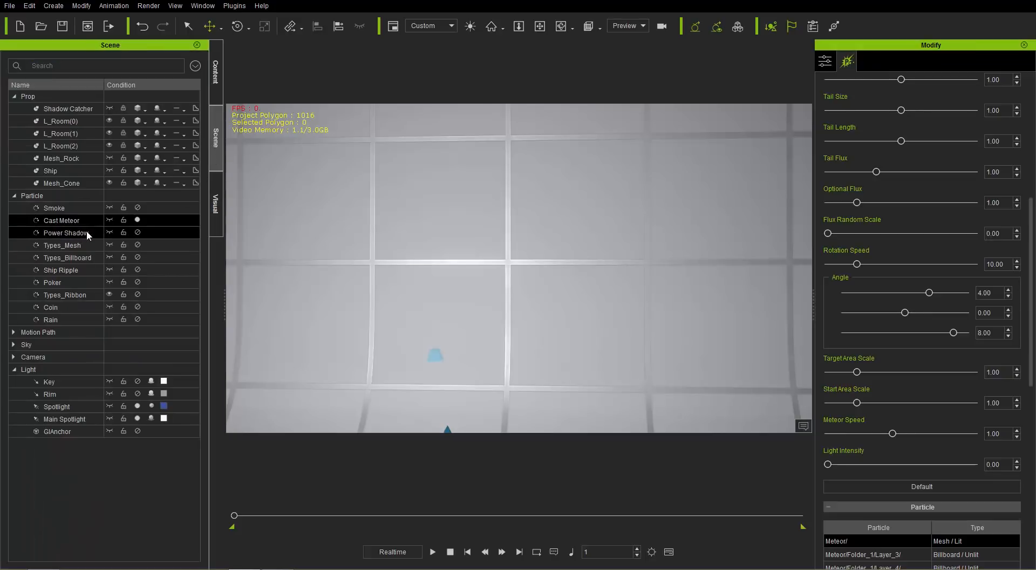
- Simulate the Cast Meteor particle and examine its falling meteors and ground impacts from different angles
middle_drag(395, 350, 466, 299)
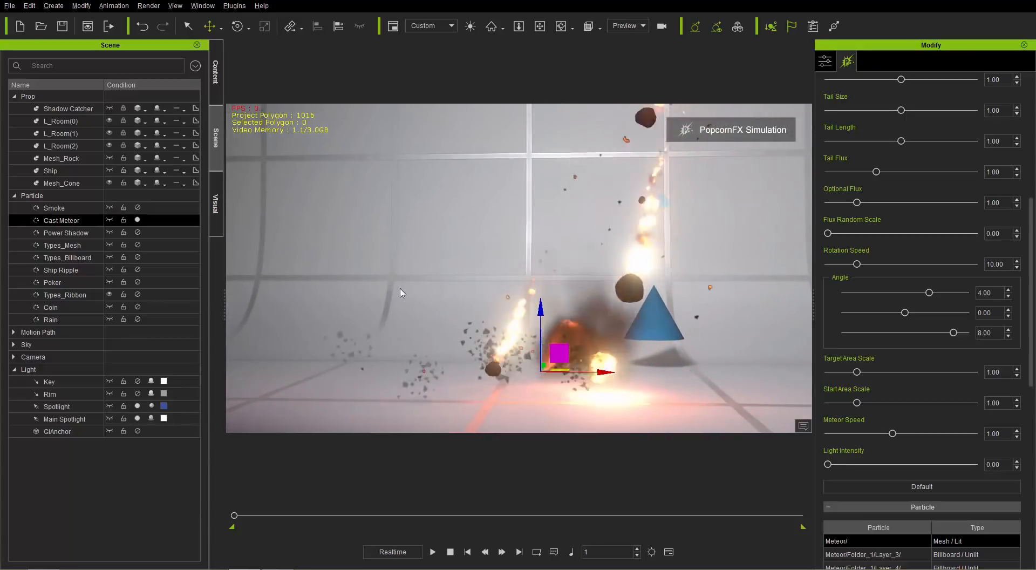
right_drag(403, 292, 697, 306)
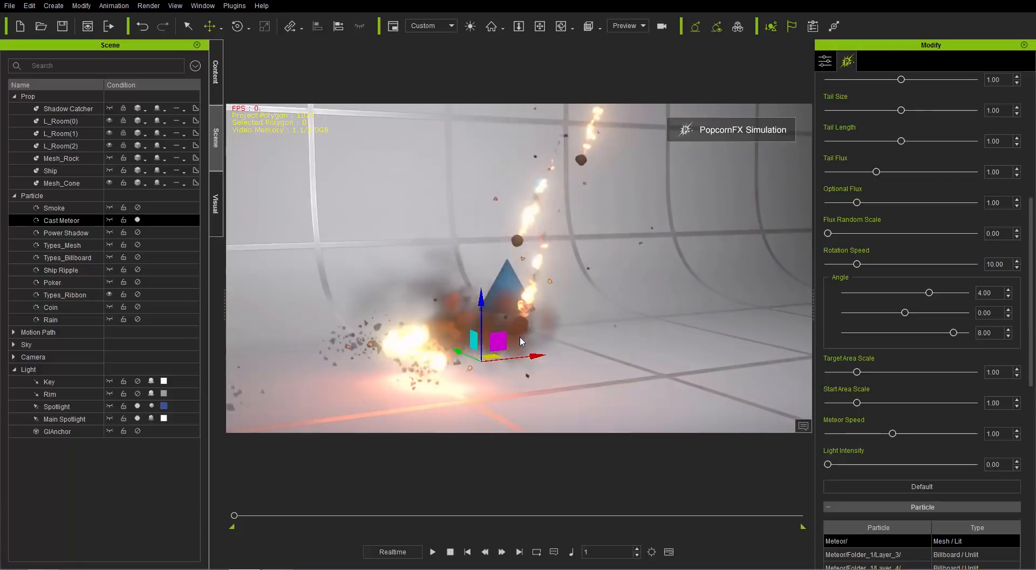
right_drag(678, 267, 590, 271)
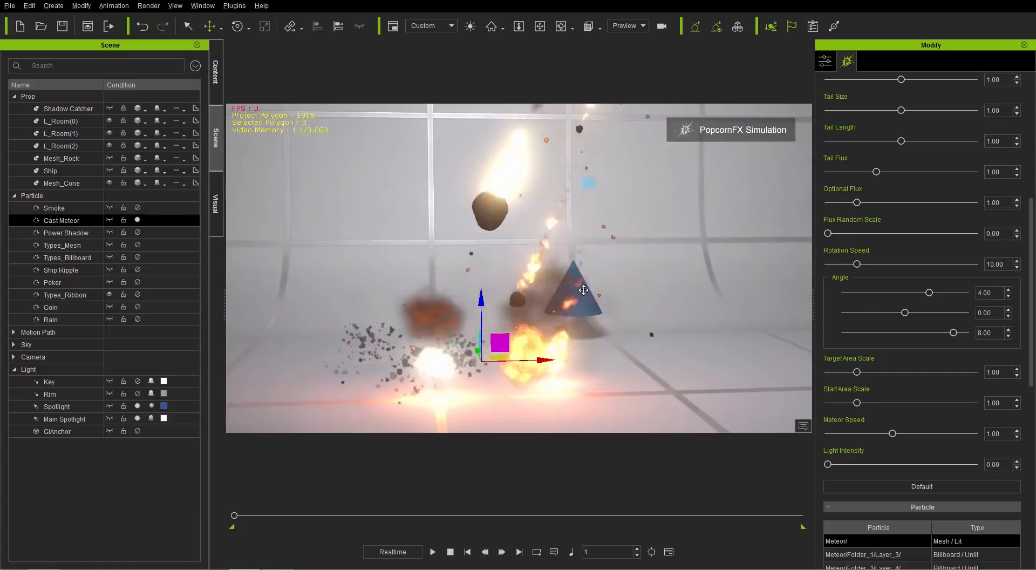
right_drag(552, 293, 525, 317)
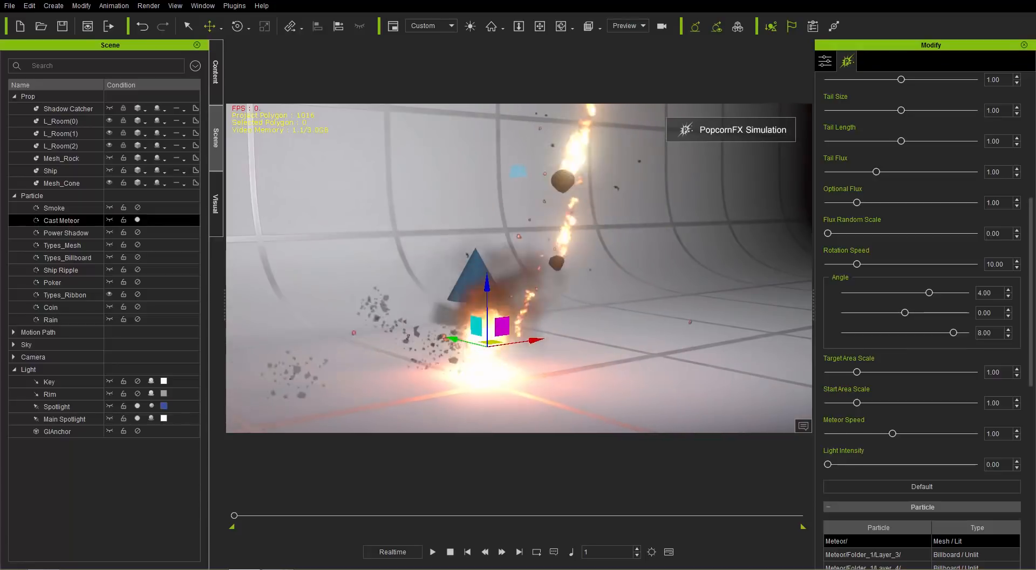
- Inspect Cast Meteor's mesh and billboard resource list alongside the simulated meteors, smoke and fire, and stop the simulation
drag(1032, 370, 1035, 439)
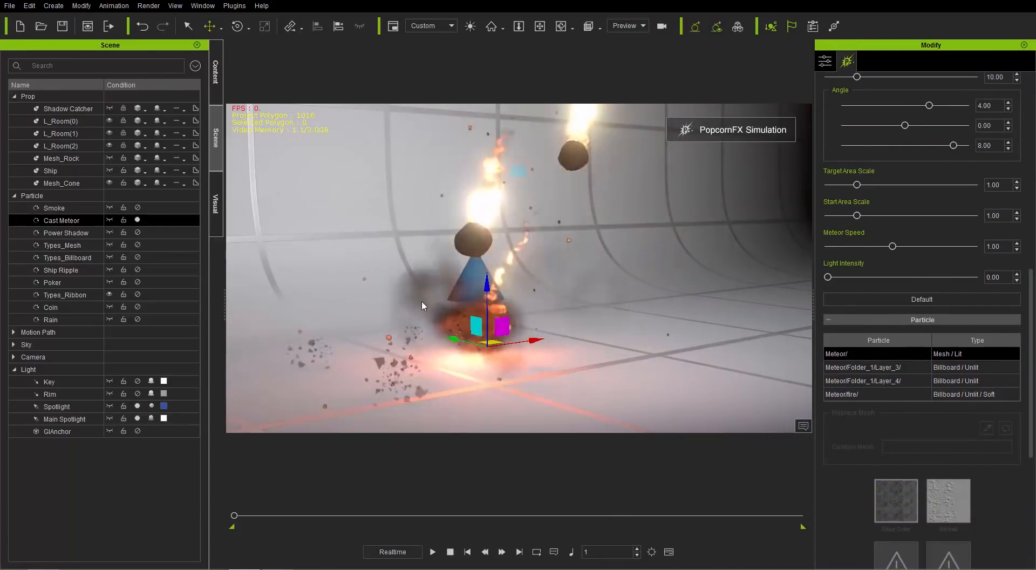
middle_drag(618, 249, 628, 285)
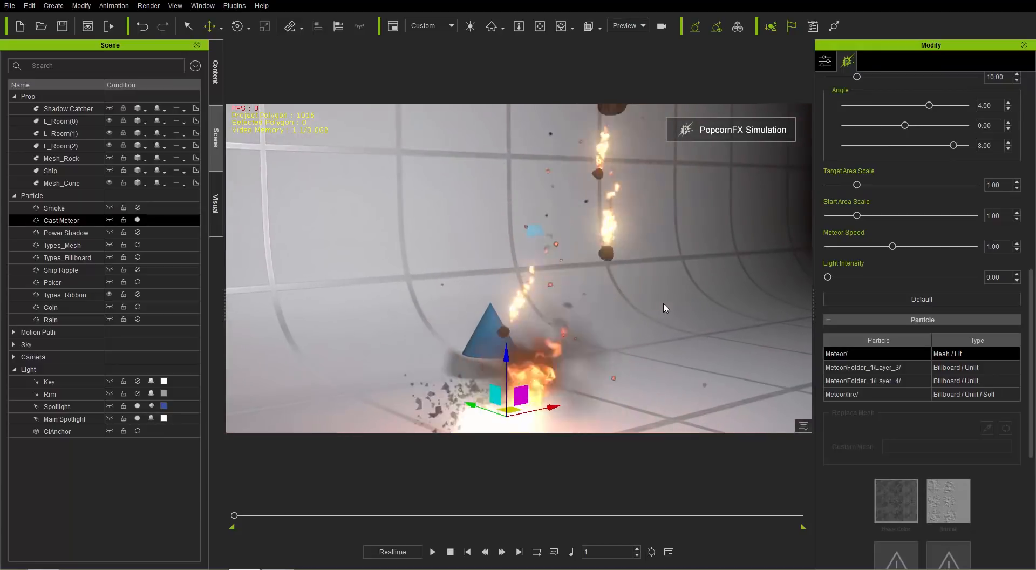
right_drag(662, 303, 533, 321)
middle_drag(533, 323, 515, 228)
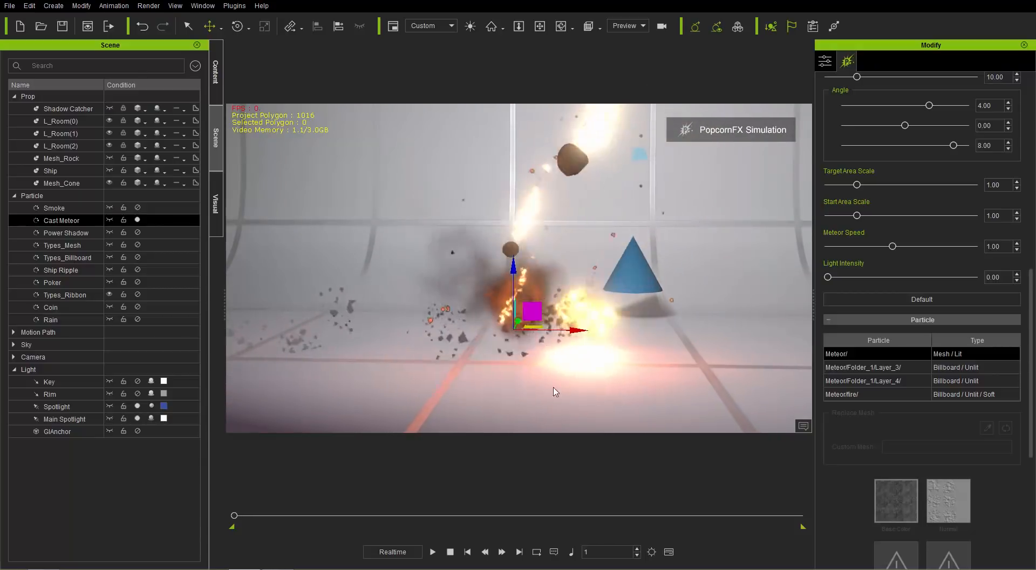
middle_drag(588, 235, 550, 261)
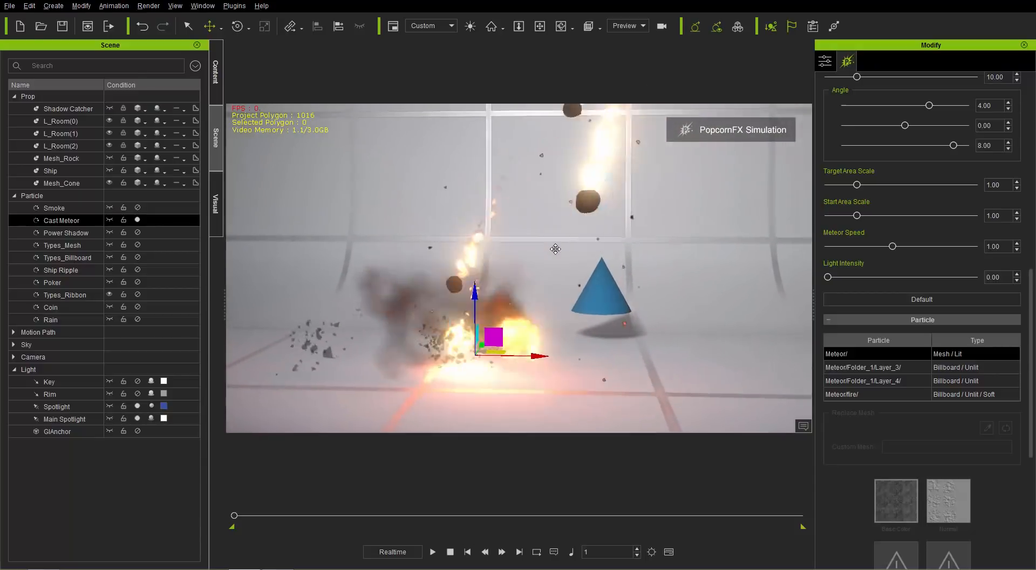
right_drag(502, 309, 599, 316)
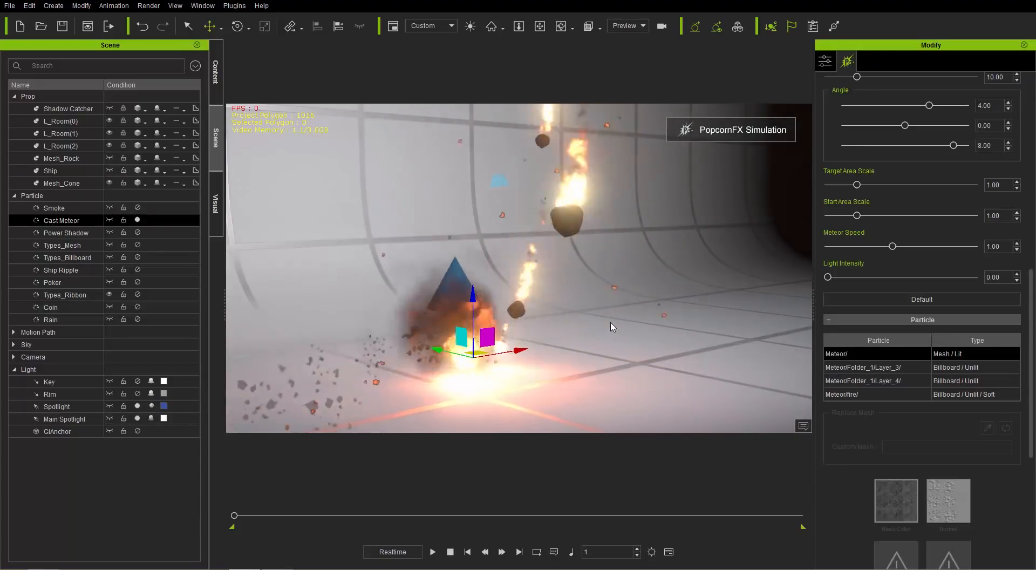
right_drag(647, 300, 480, 324)
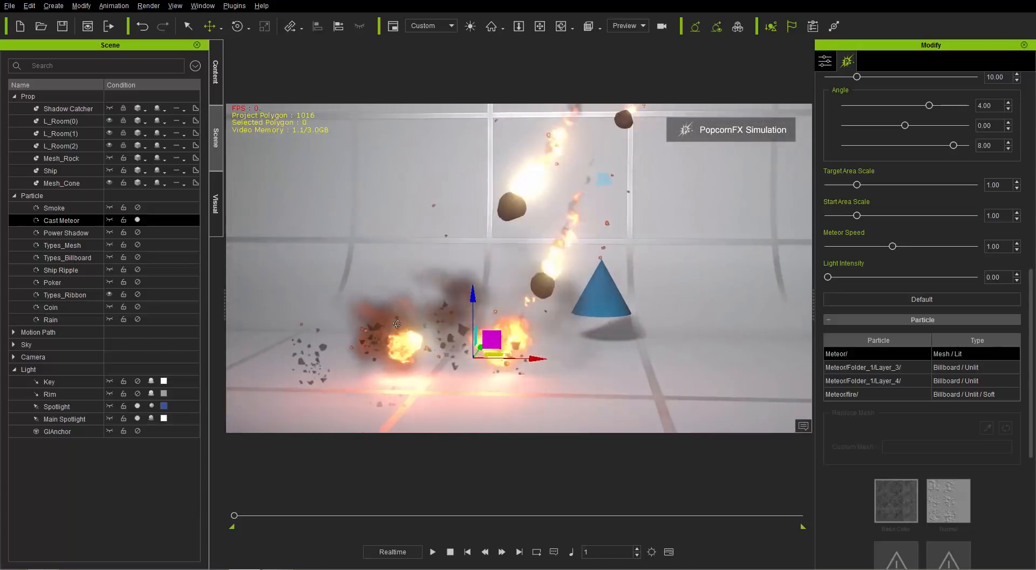
right_drag(397, 323, 558, 319)
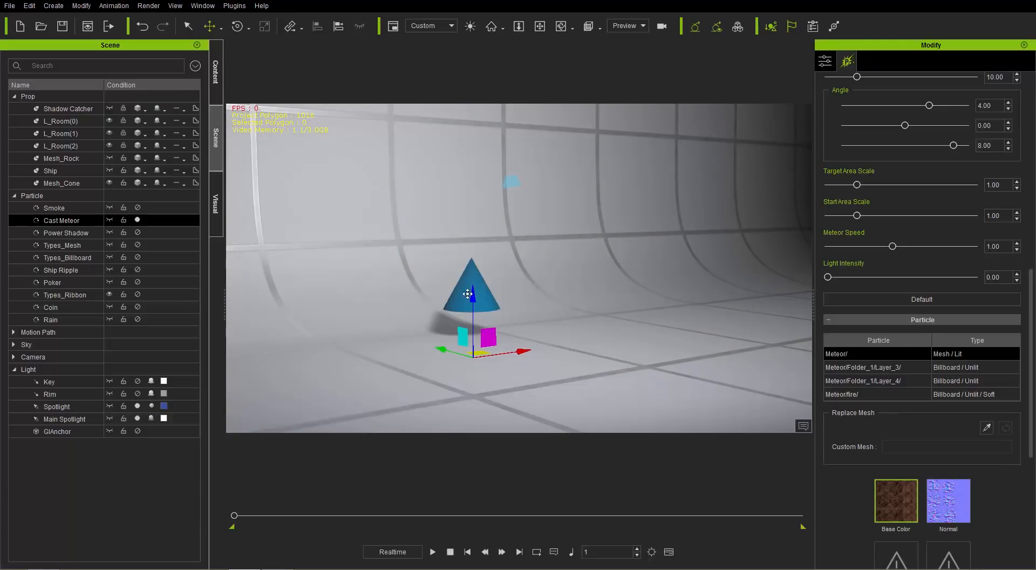
middle_drag(436, 297, 488, 297)
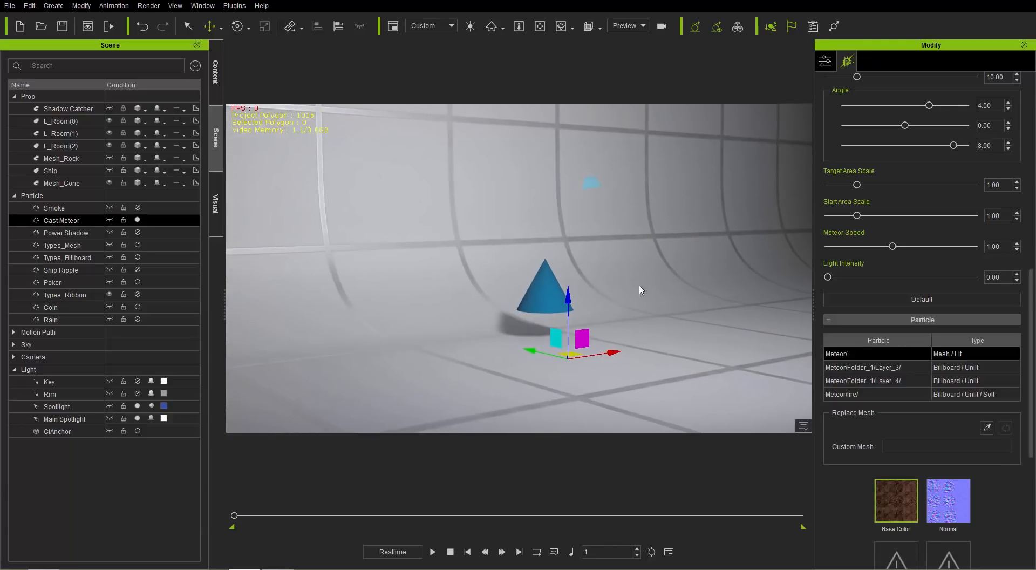
right_drag(743, 287, 583, 304)
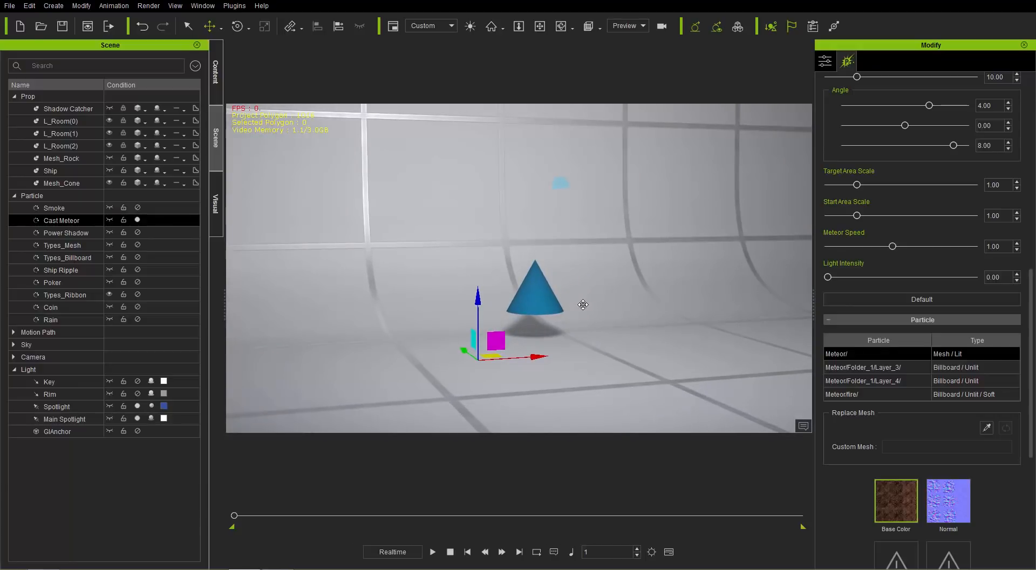